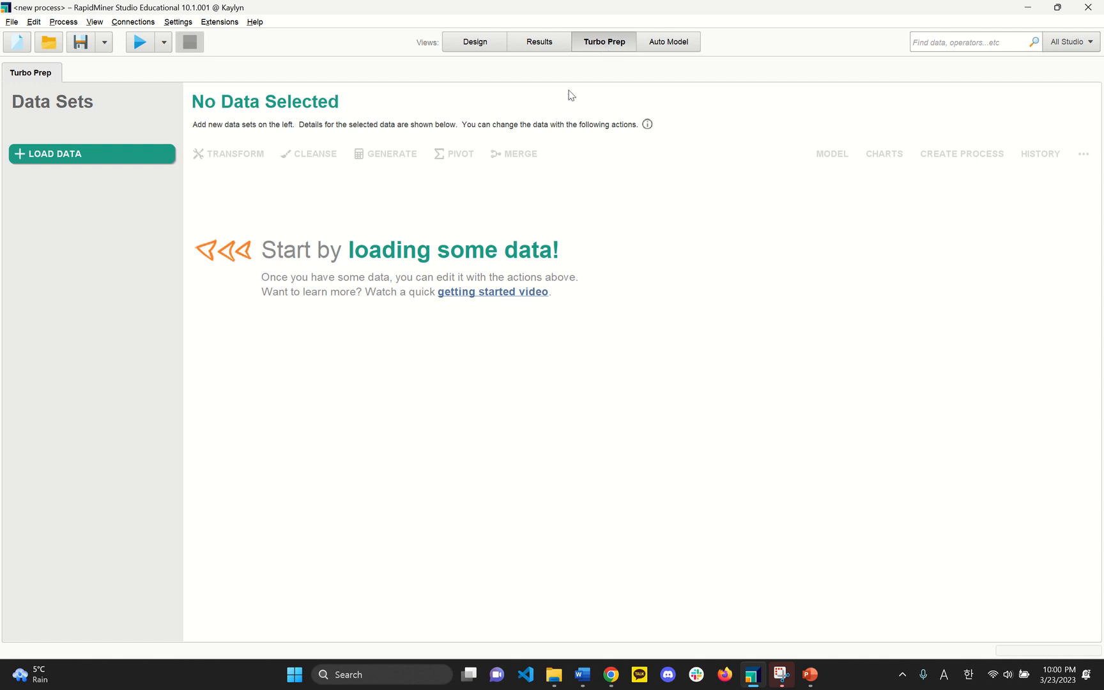
Import amtrack_survey.csv from the computer with the default format settings and store it as amtrack_survey in the Local Repository data folder.
left_click(66, 156)
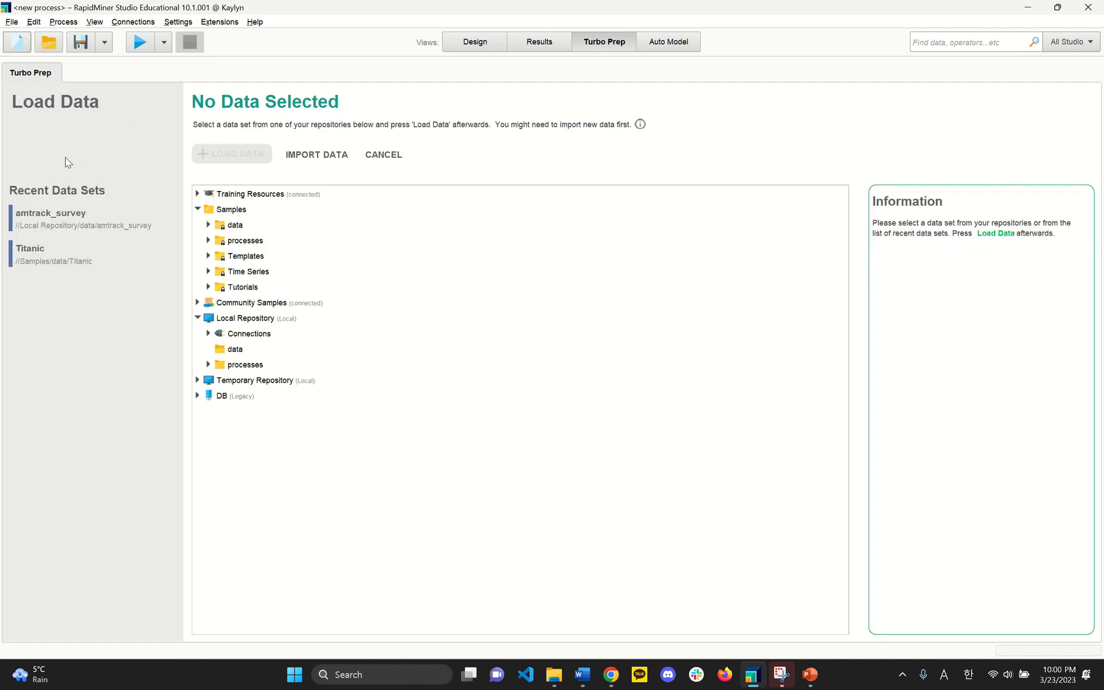
left_click(305, 158)
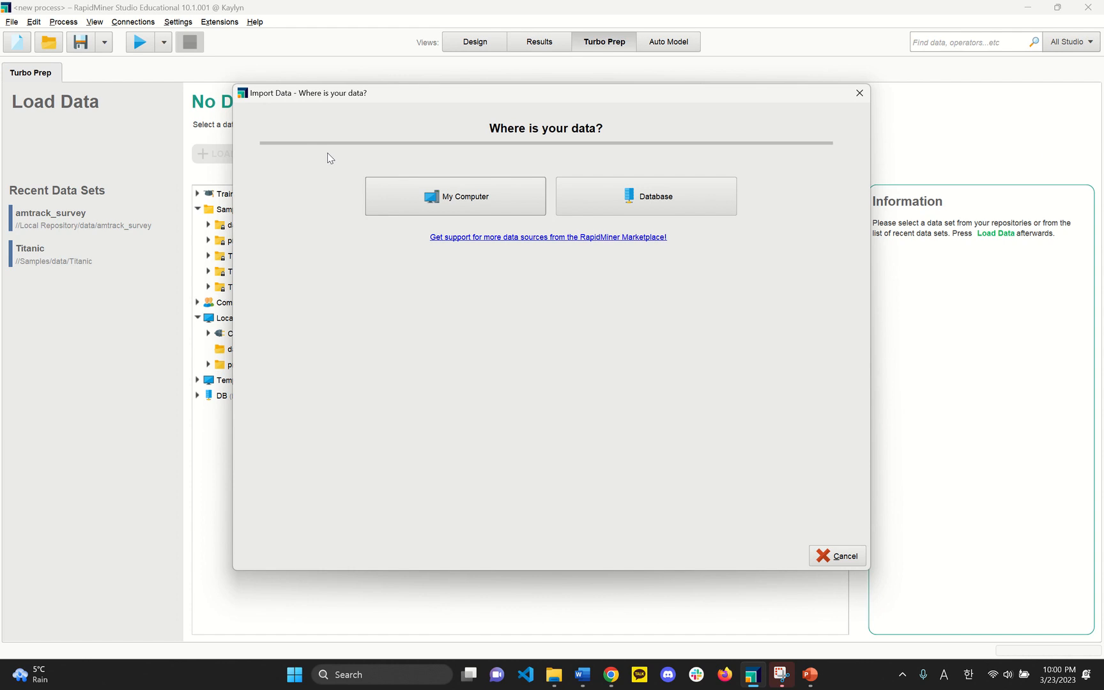
left_click(465, 195)
left_click(374, 357)
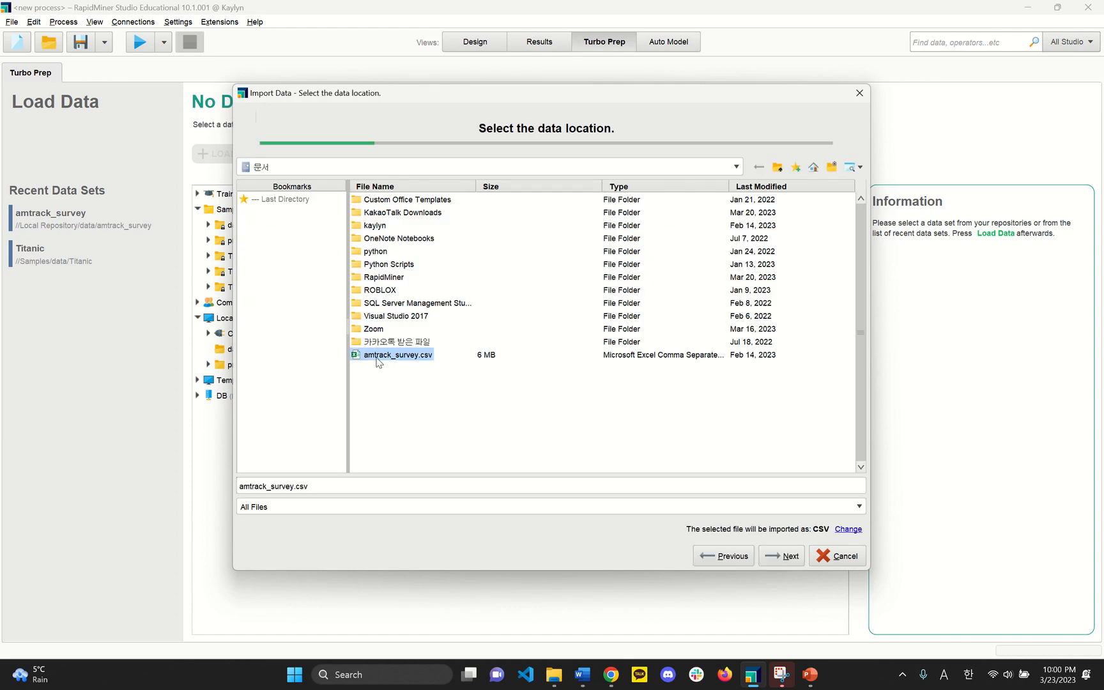
left_click(779, 561)
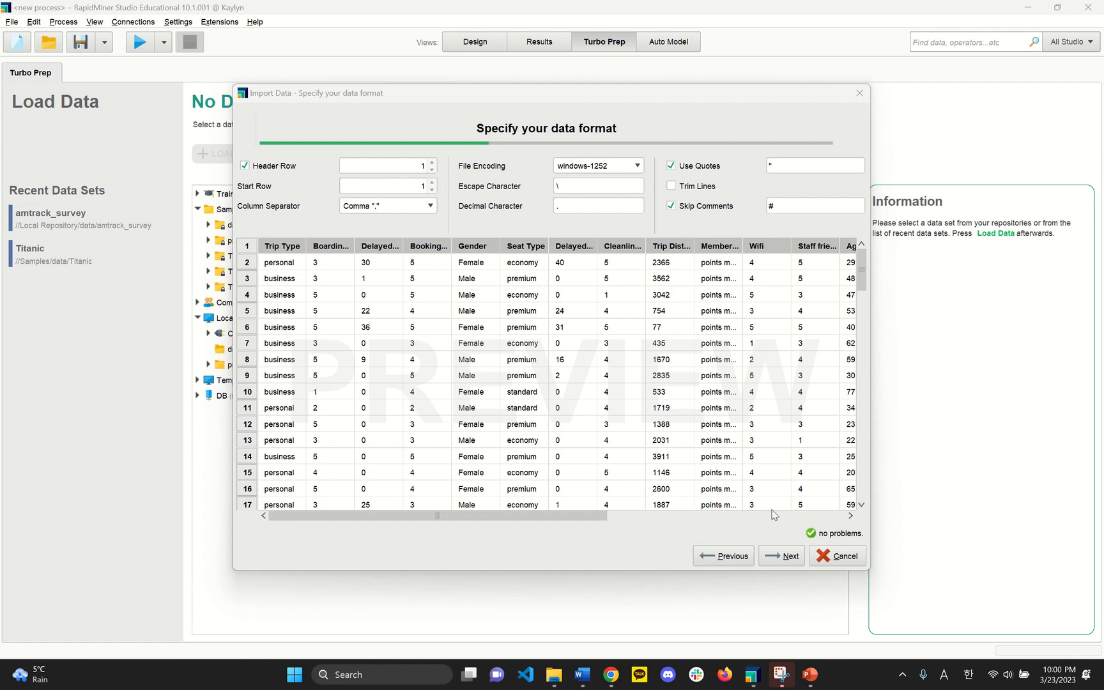
left_click(785, 559)
left_click(786, 557)
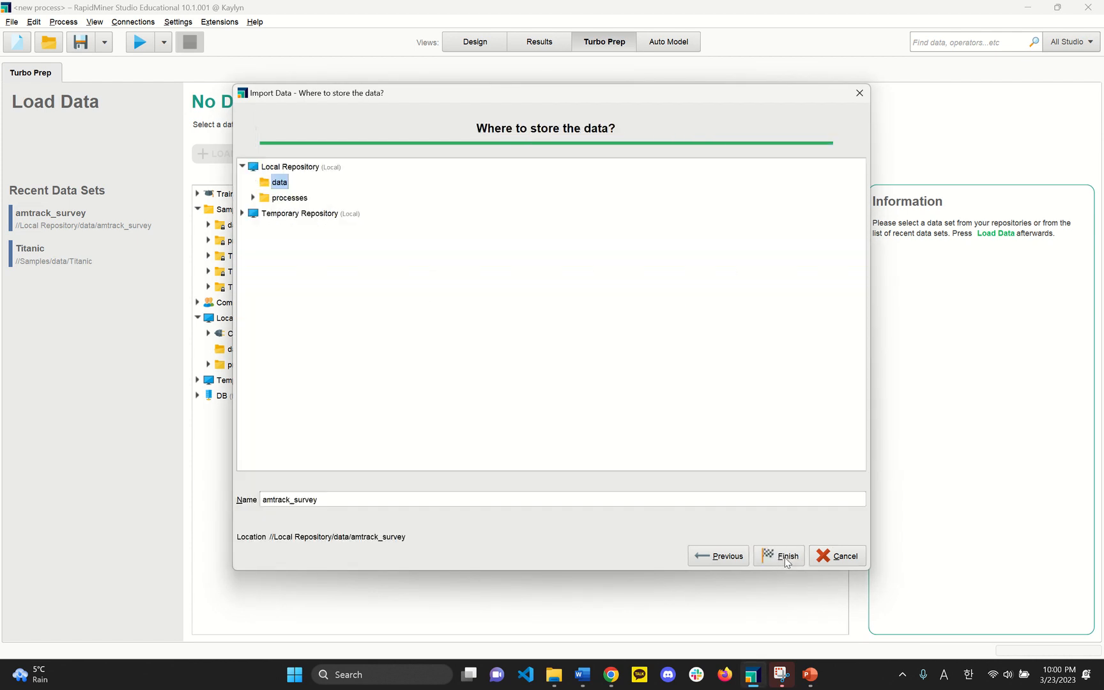
left_click(785, 557)
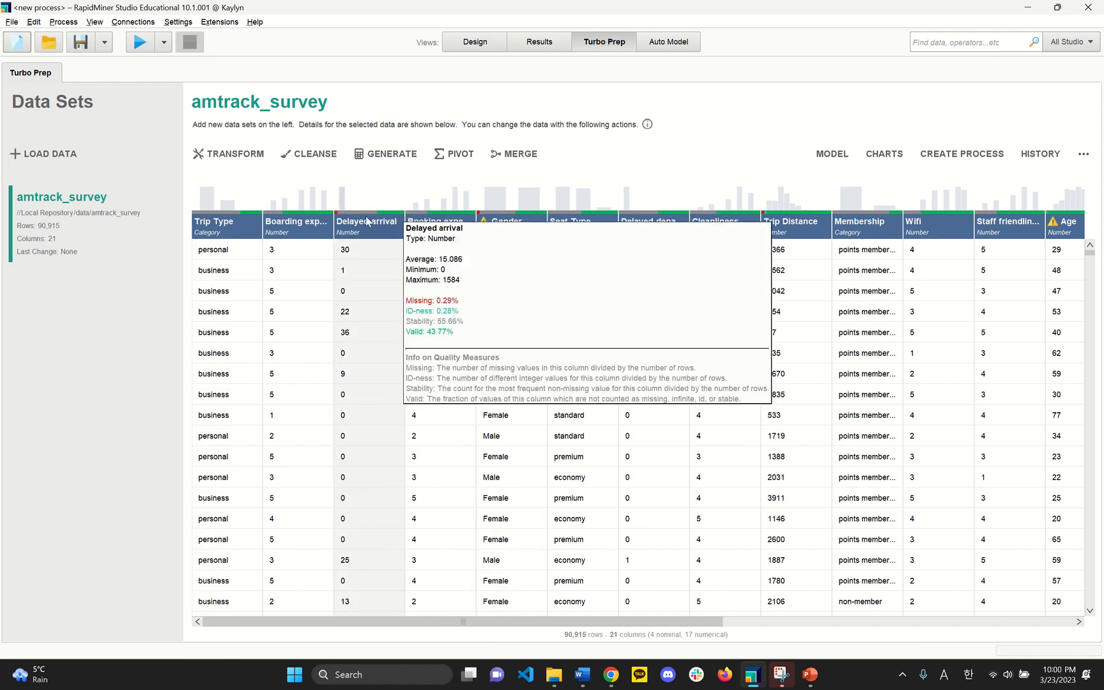
Auto-cleanse the data set with Satisfied as the target column, removing low quality columns and replacing missing values, and commit the cleanse.
mouse_move(499, 227)
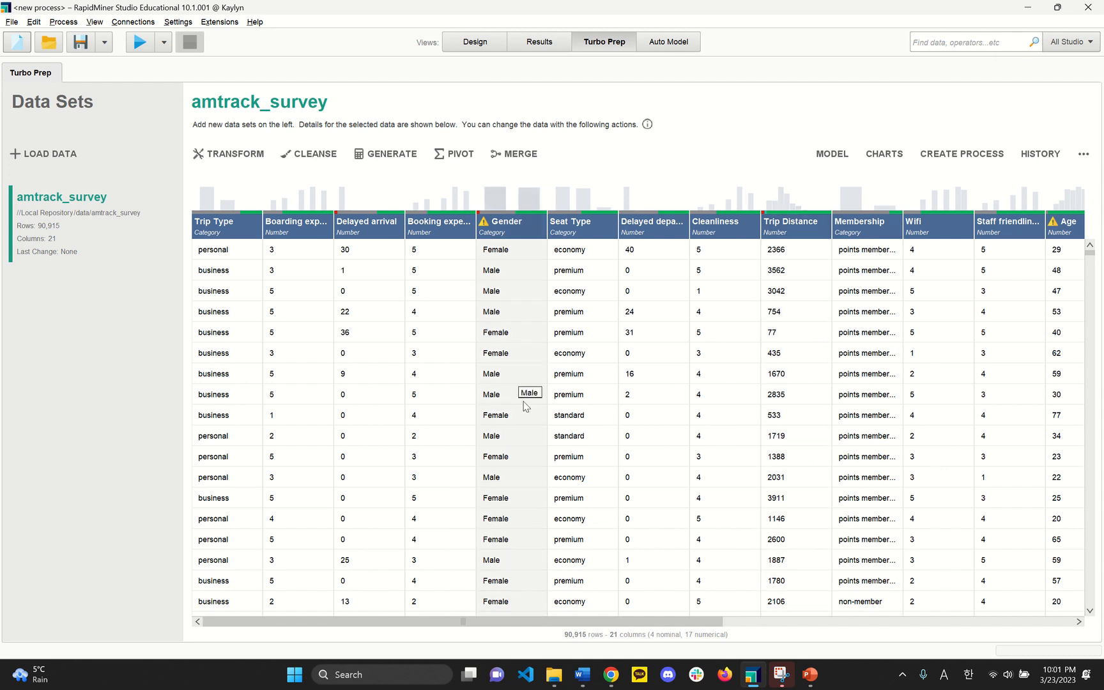
mouse_move(485, 191)
left_click(322, 154)
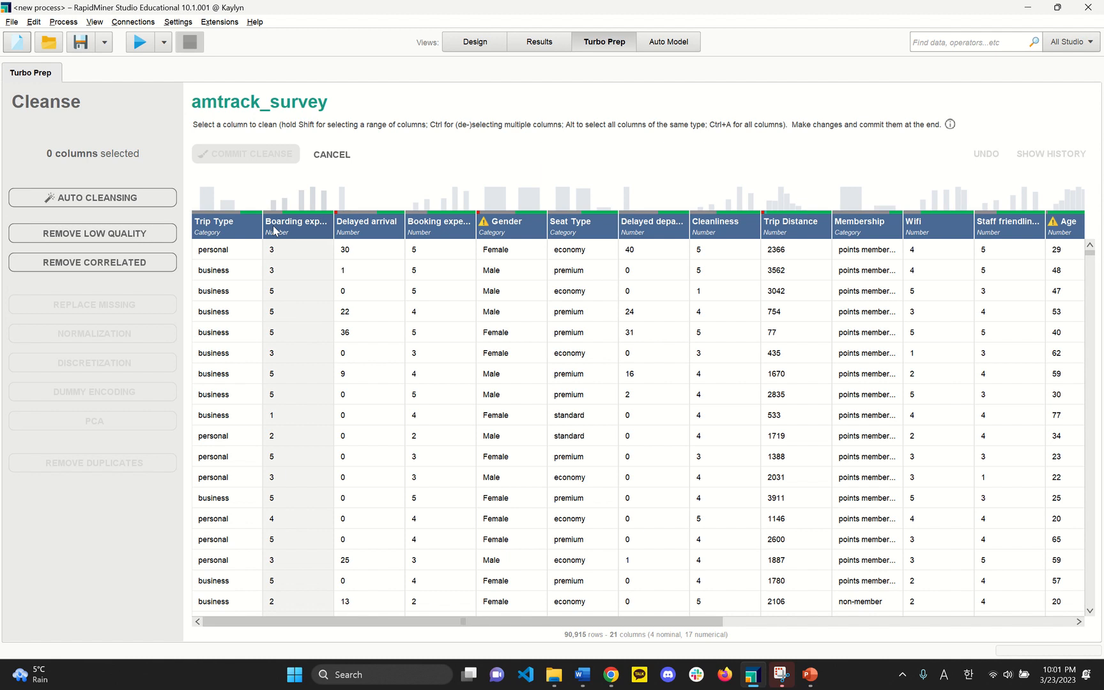
left_click(114, 199)
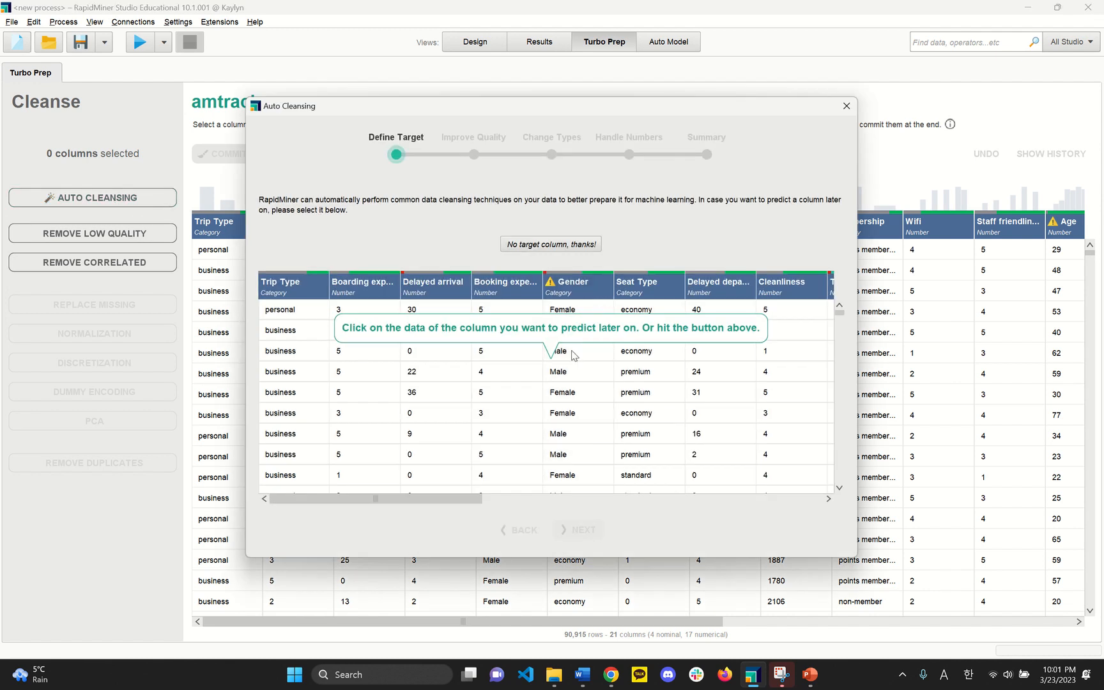
left_click_drag(474, 499, 824, 450)
left_click(810, 280)
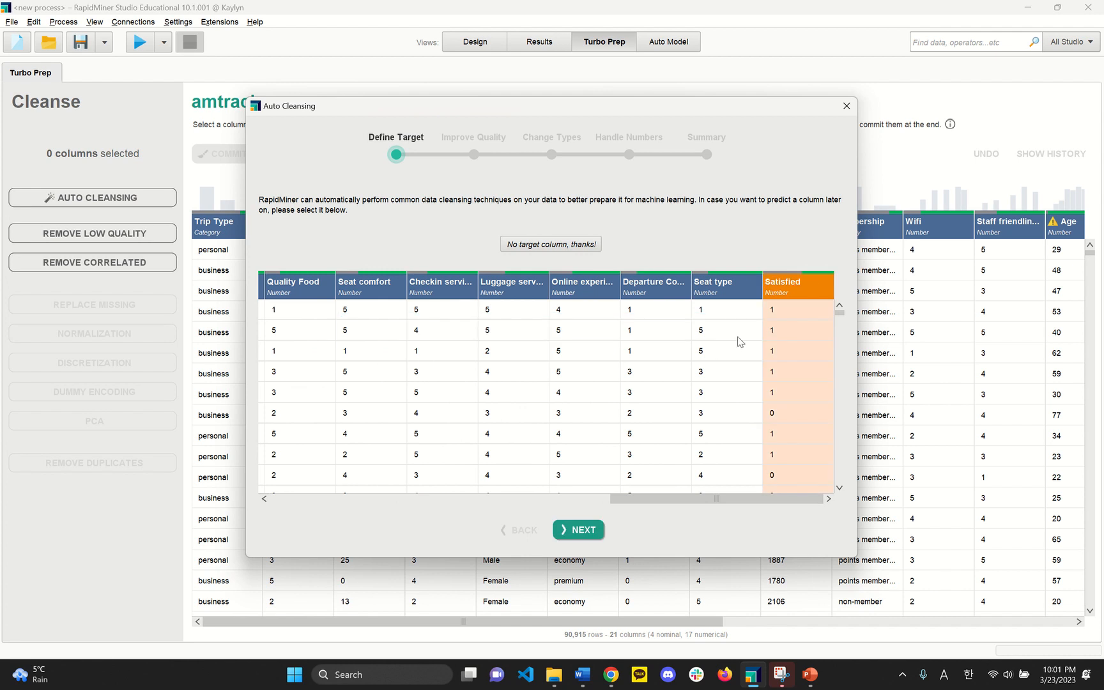
left_click(593, 534)
left_click(593, 533)
left_click(591, 533)
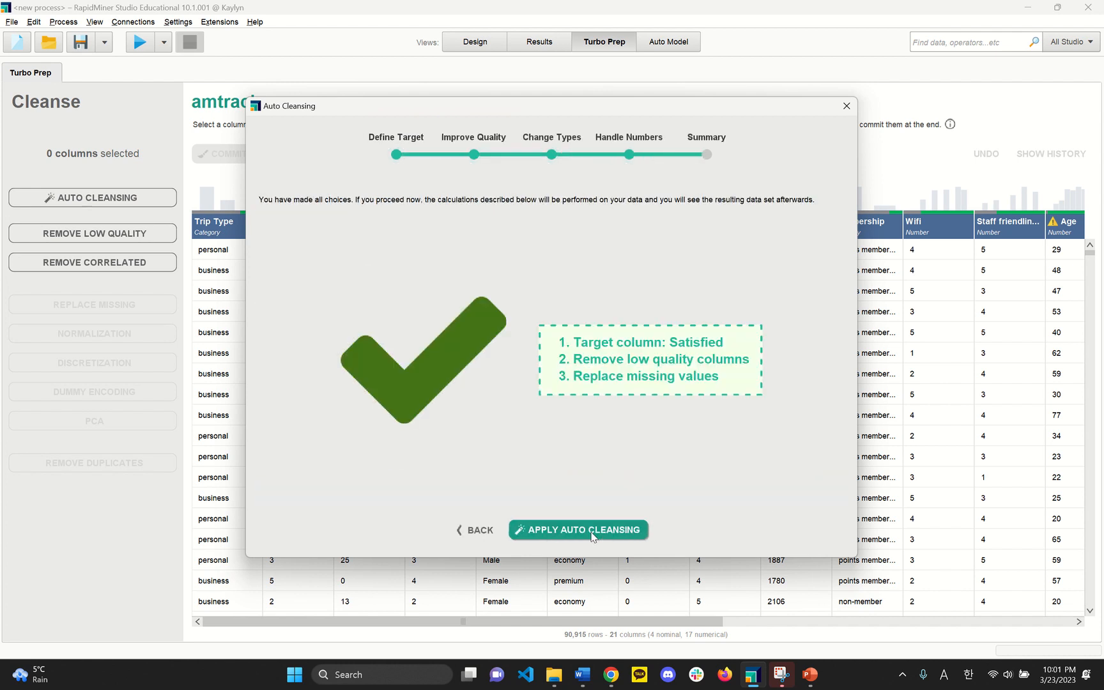
left_click(585, 534)
left_click(271, 155)
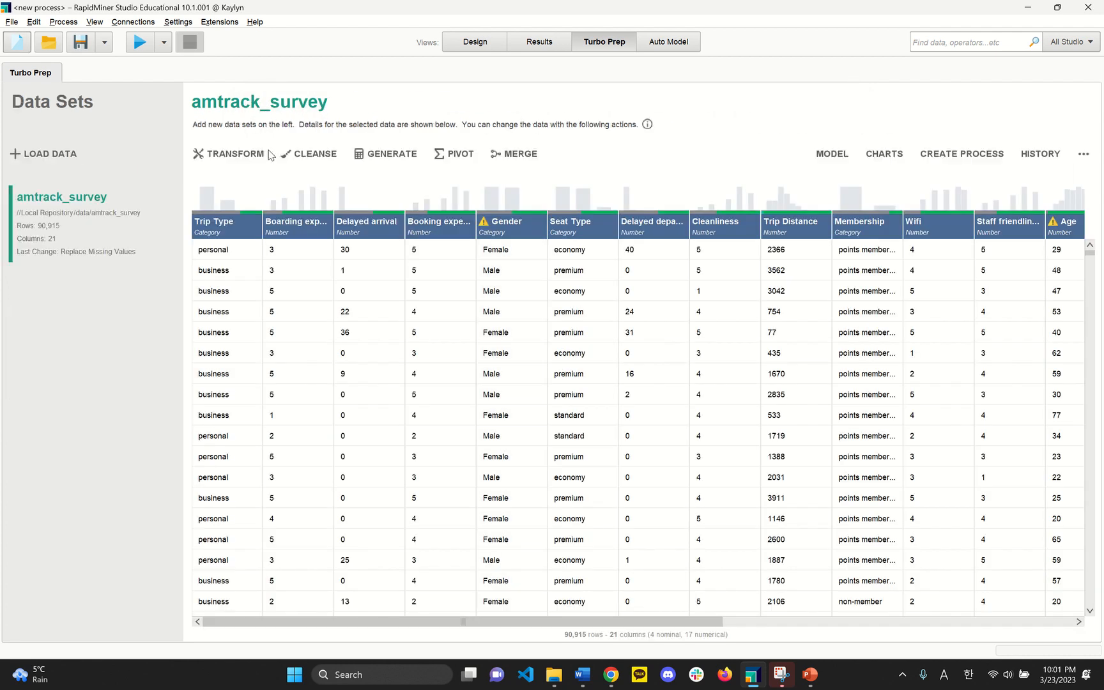
Change the type of the Satisfied column to category and commit the transformation.
left_click_drag(591, 621, 956, 612)
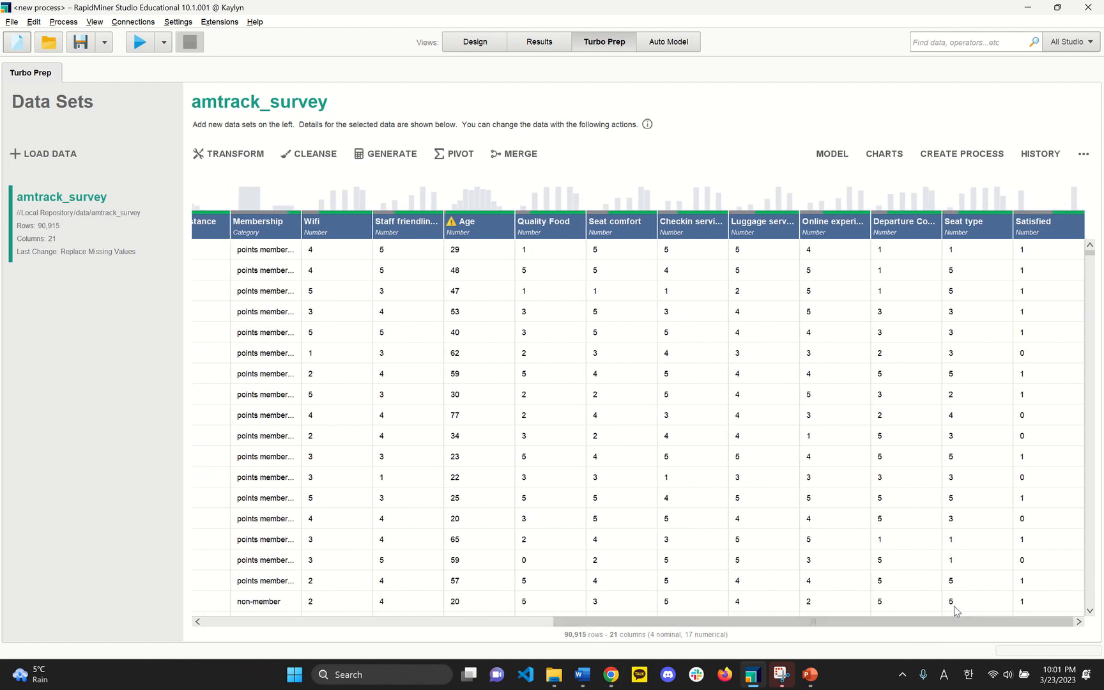
left_click(1069, 221)
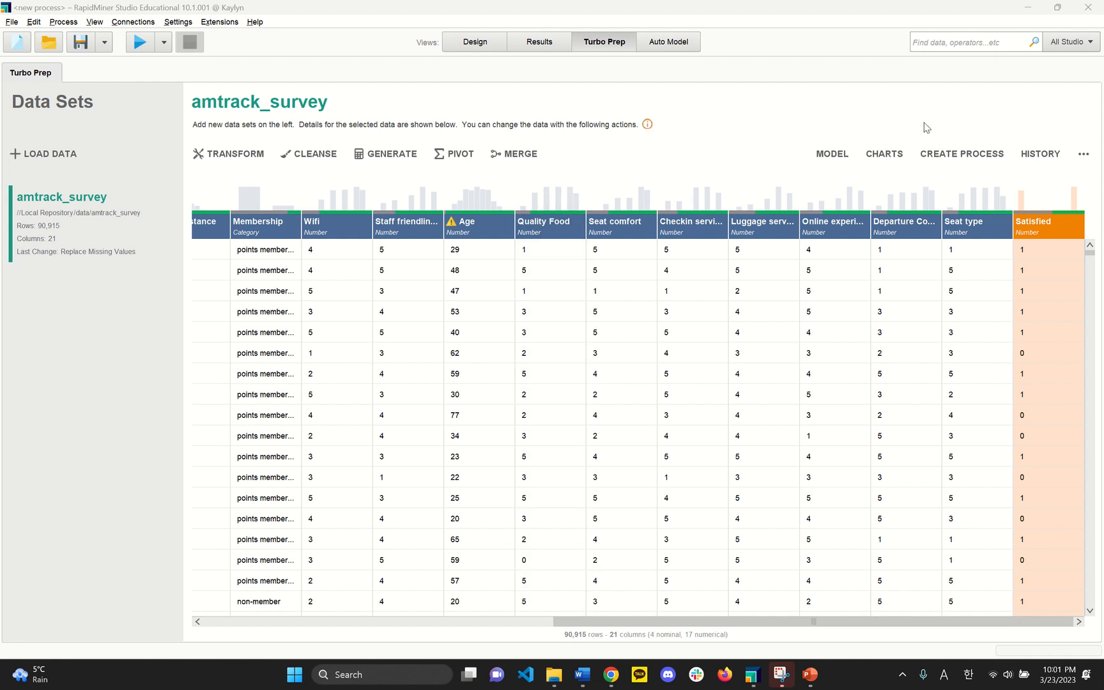
left_click(237, 159)
left_click(236, 155)
left_click(99, 236)
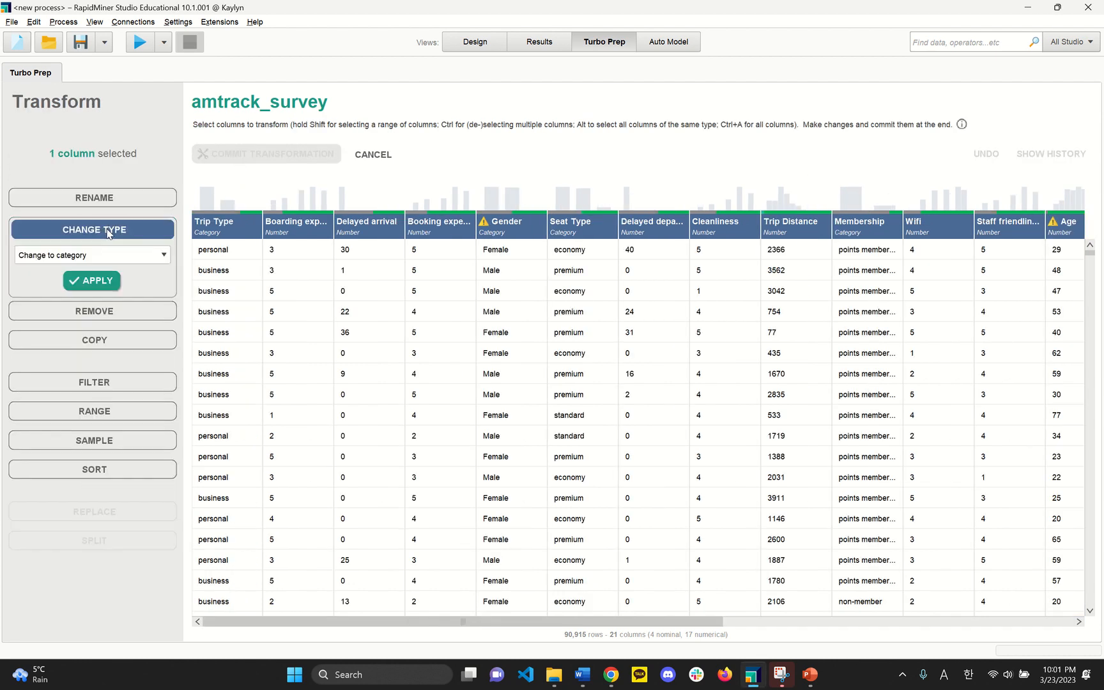
left_click(96, 281)
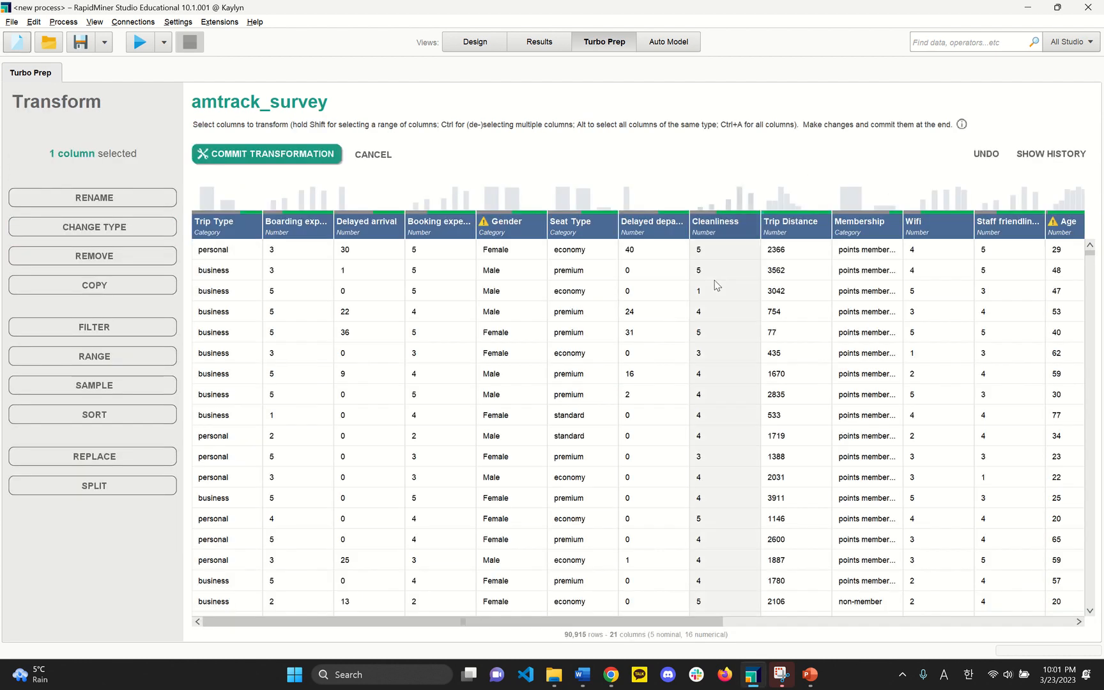
left_click_drag(661, 620, 1040, 625)
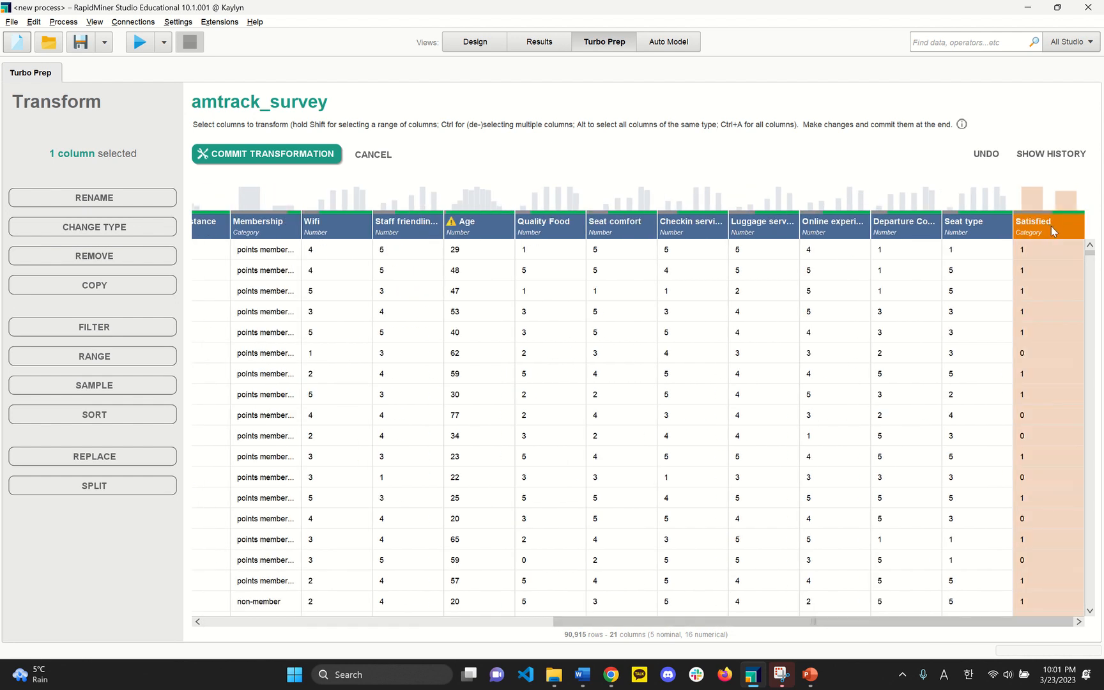
left_click(253, 154)
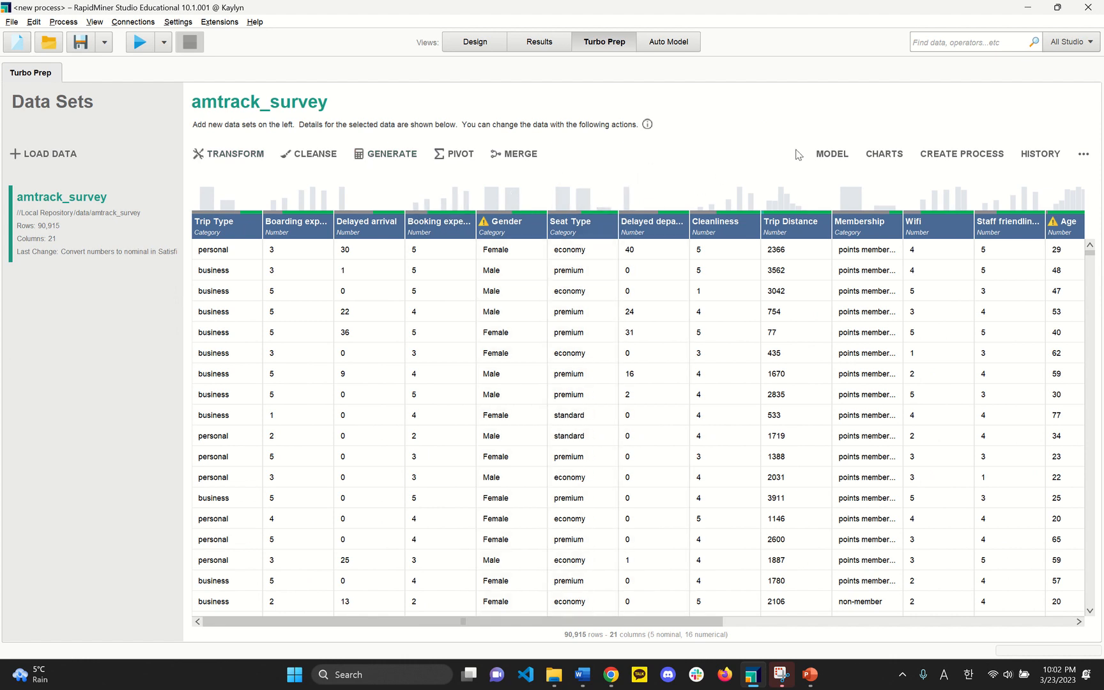
Model the prepared data with a Predict task on the Satisfied column, keeping the default target preparation and all input columns.
left_click(834, 155)
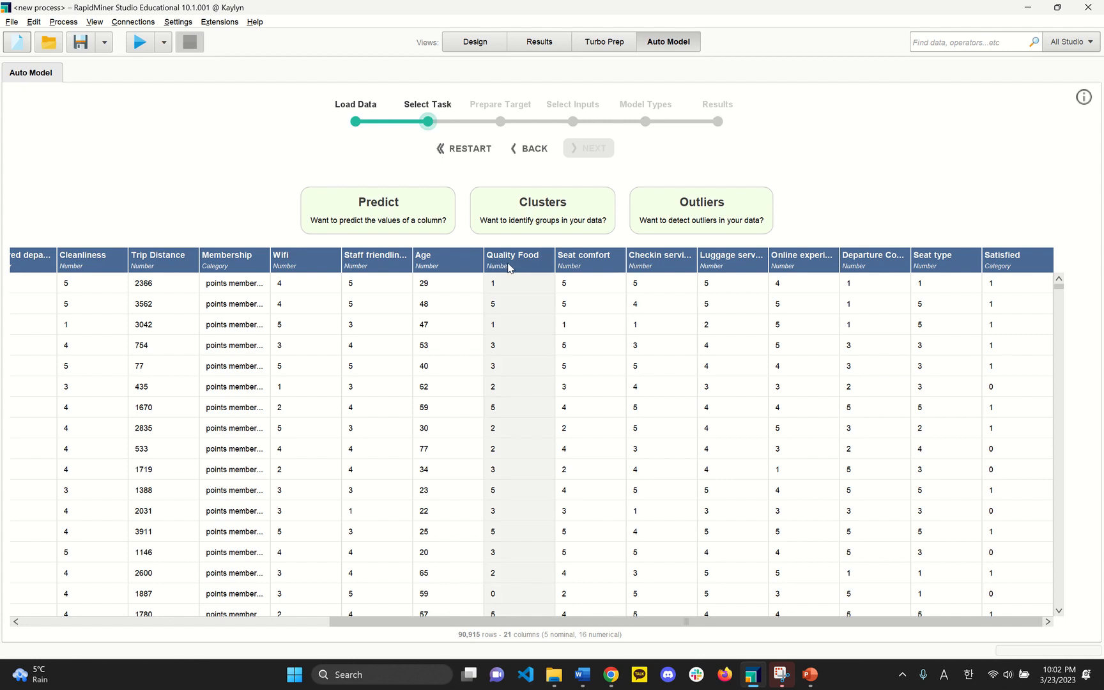
left_click(390, 218)
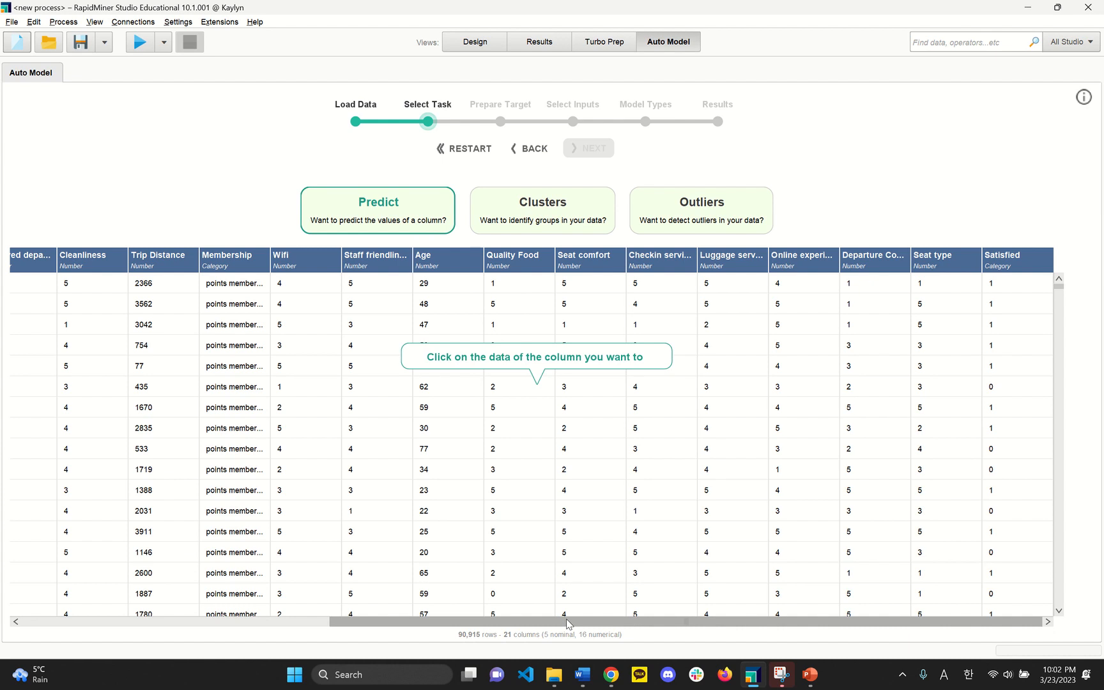
left_click(1011, 267)
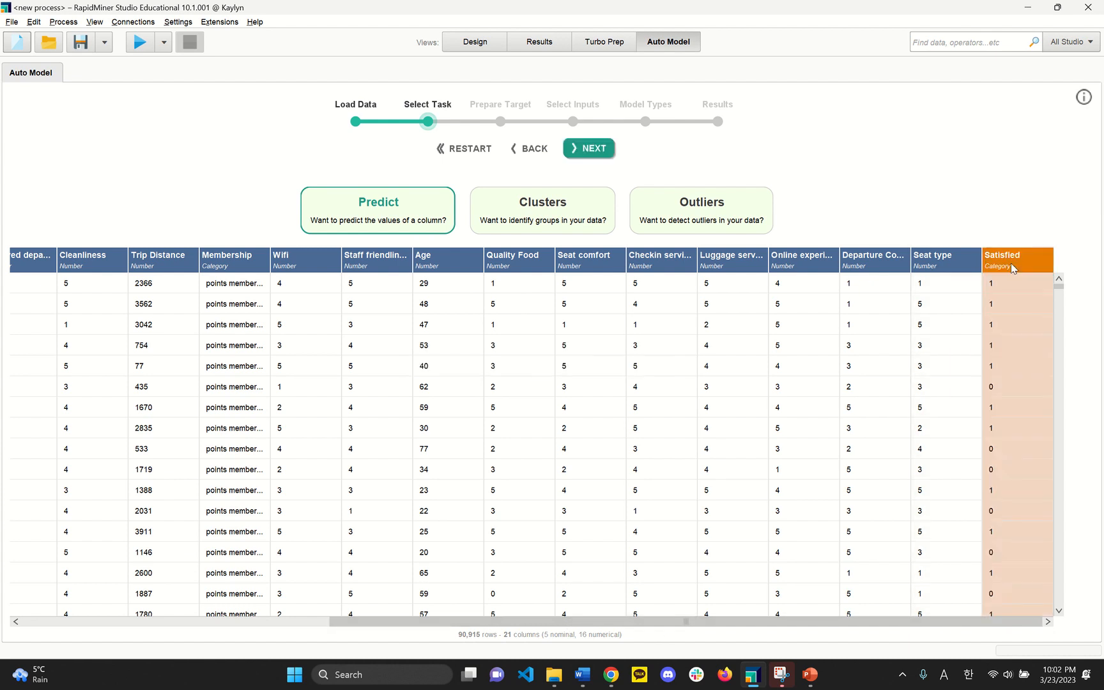
left_click(600, 154)
left_click(599, 153)
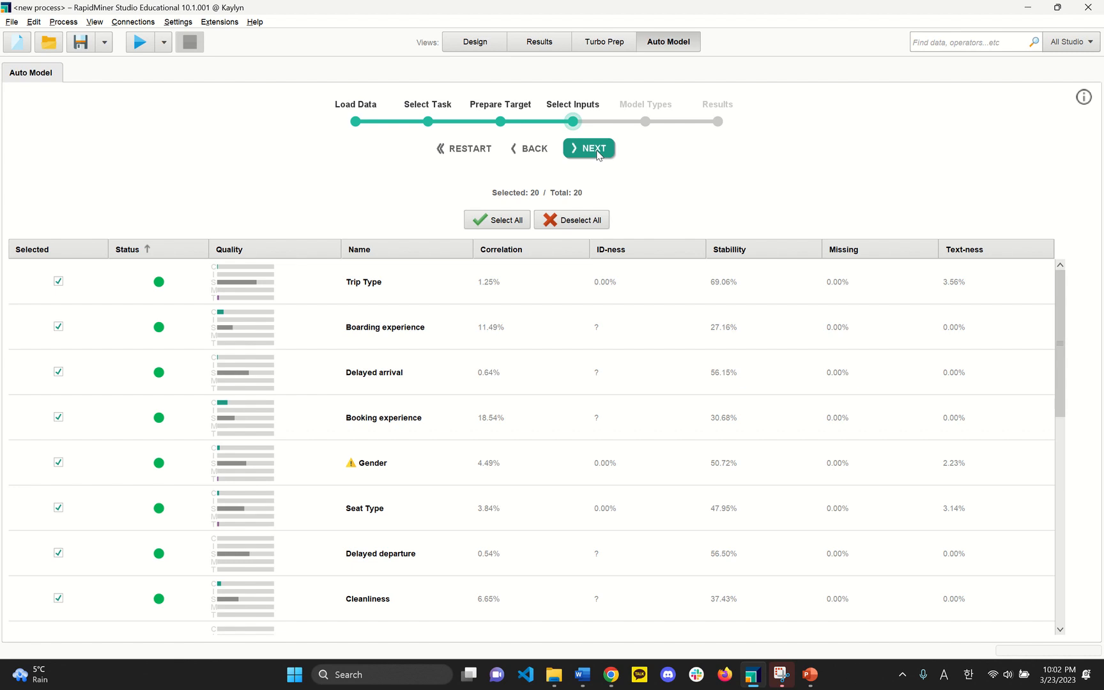
left_click(599, 153)
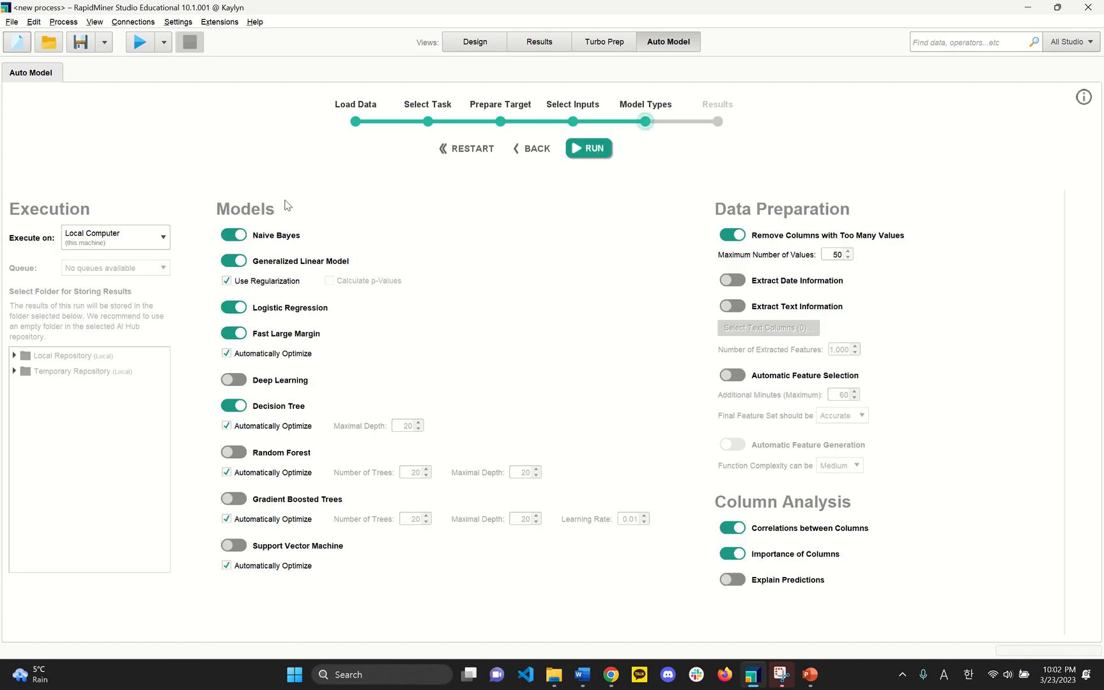
Disable Naive Bayes, Generalized Linear Model and Fast Large Margin, and run the models with only Logistic Regression and Decision Tree enabled.
left_click(236, 239)
left_click(241, 261)
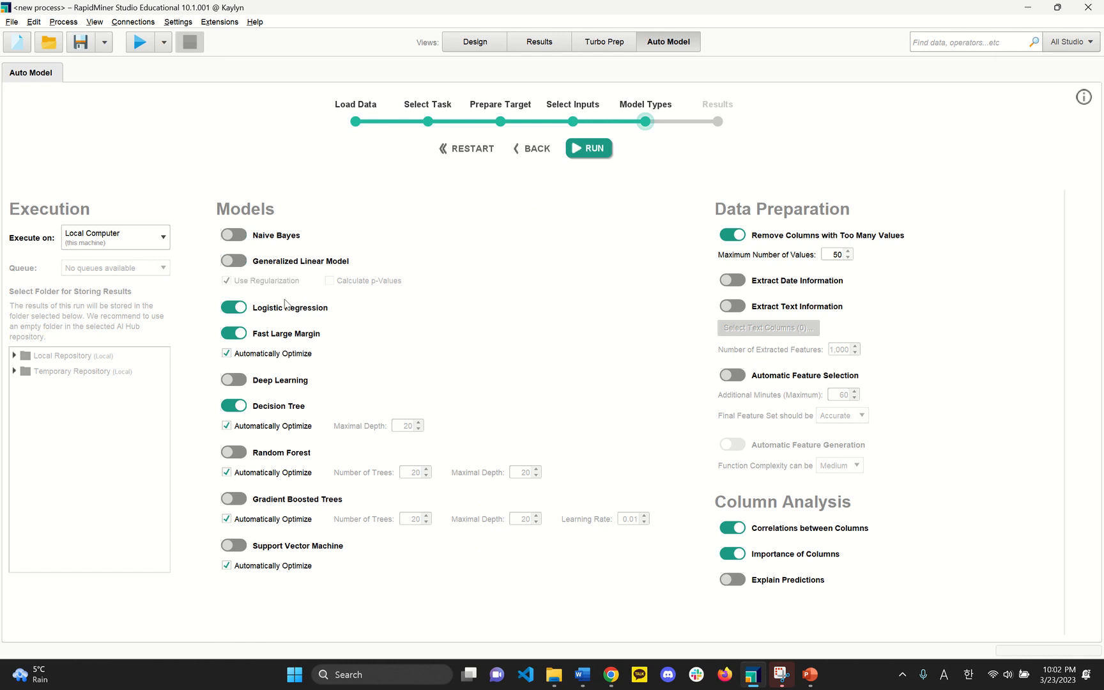
left_click(233, 333)
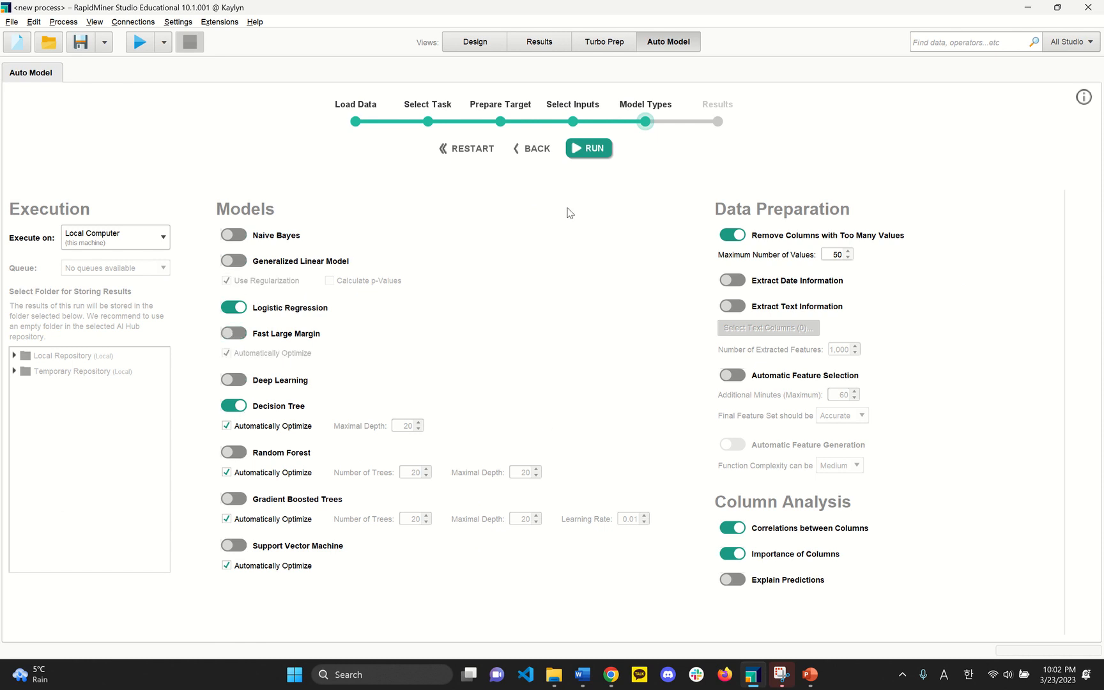
left_click(591, 152)
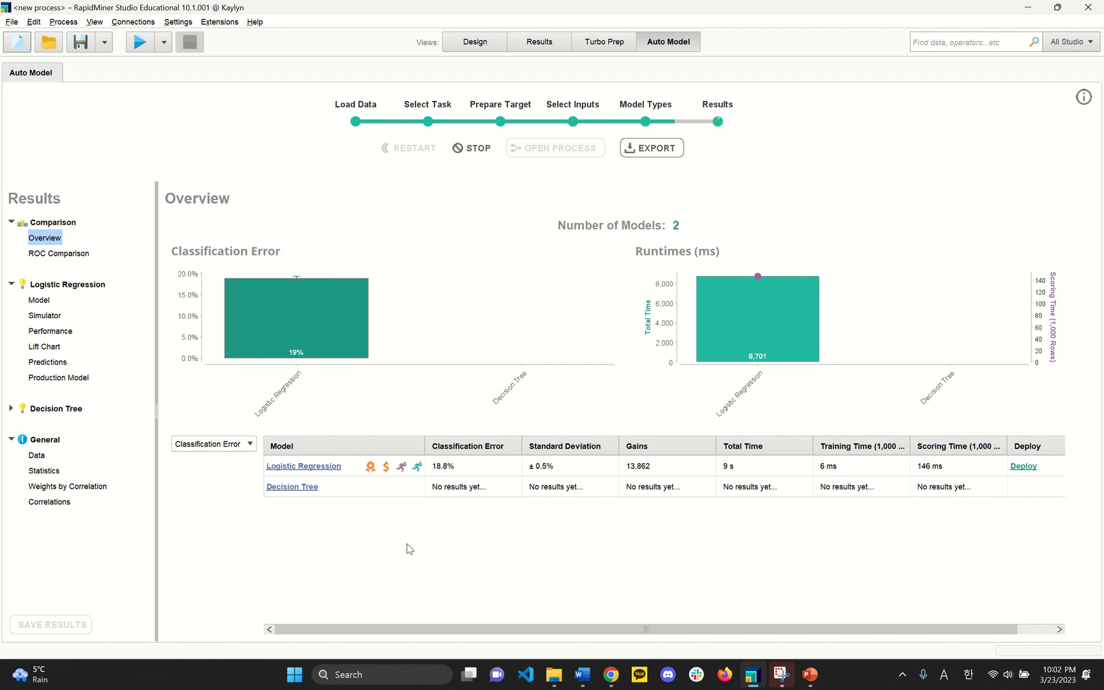
Examine the Logistic Regression model's coefficient table, checking the p-values of the Trip Type, Seat Type and remaining attributes.
left_click(40, 301)
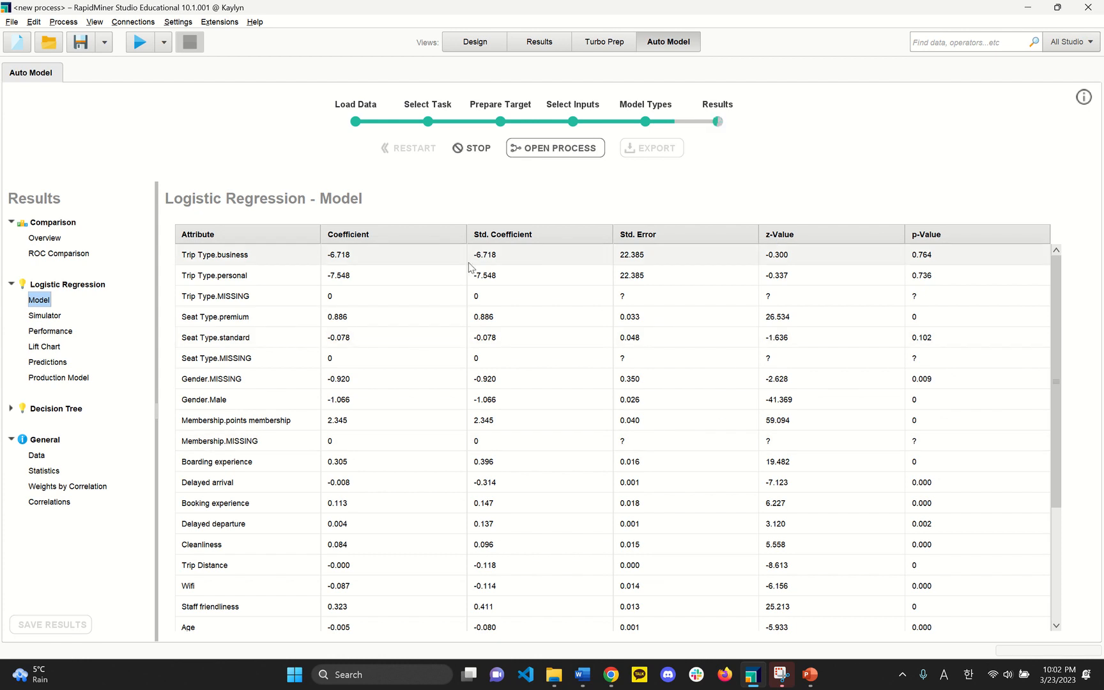
left_click(938, 261)
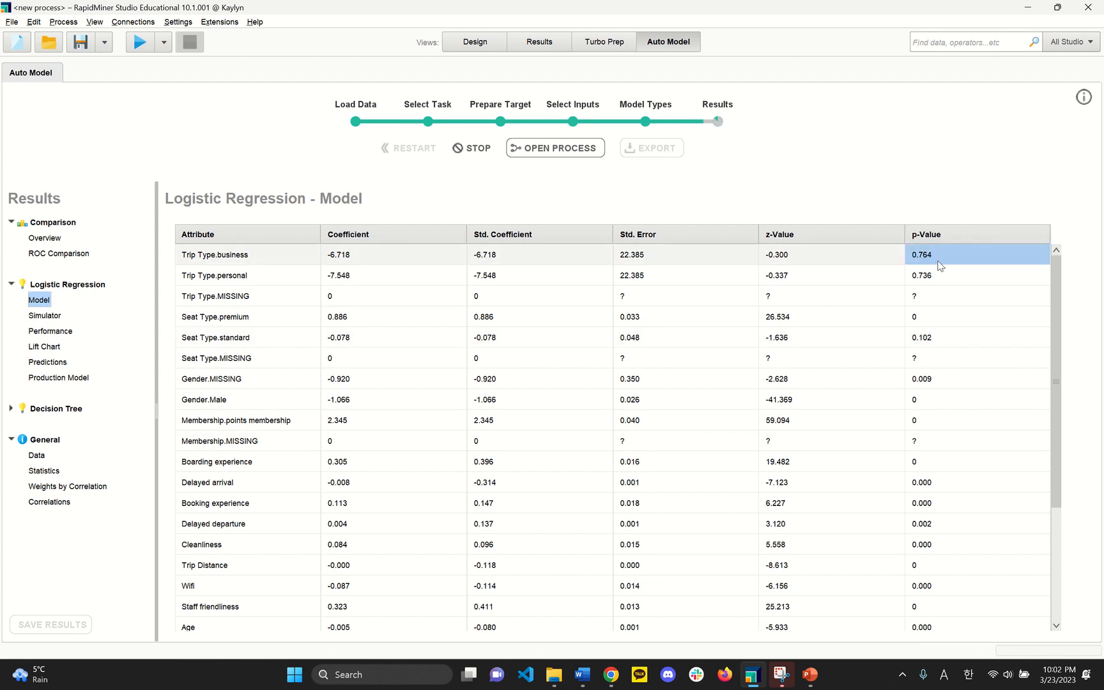
left_click(943, 276)
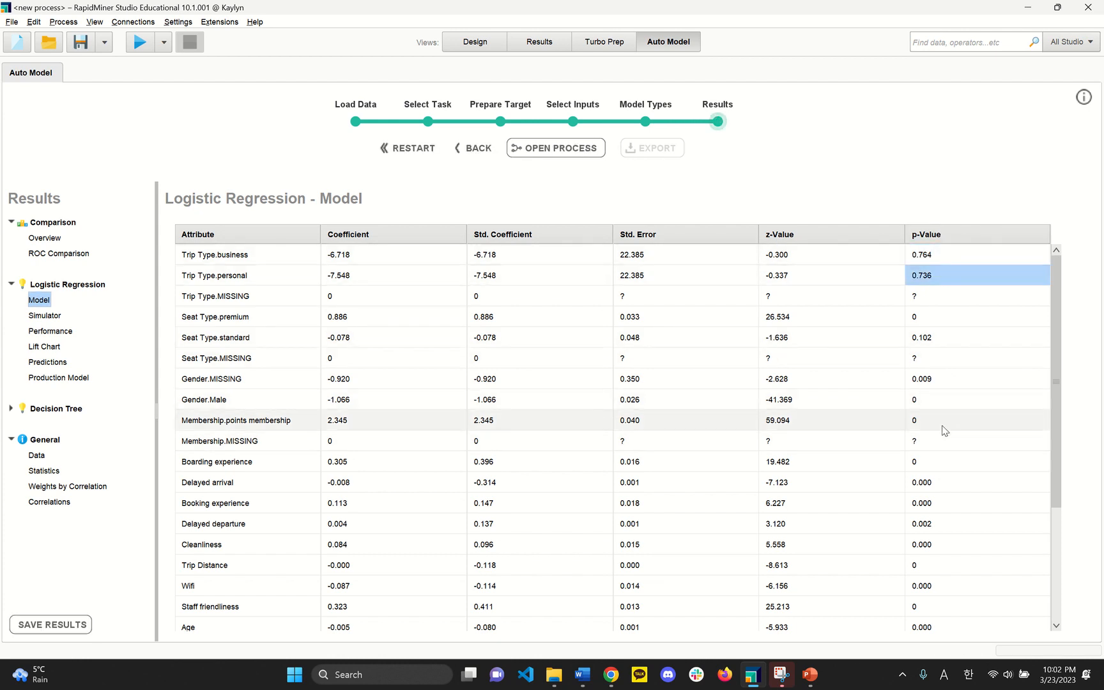
left_click(930, 338)
scroll(939, 384, "down", 2)
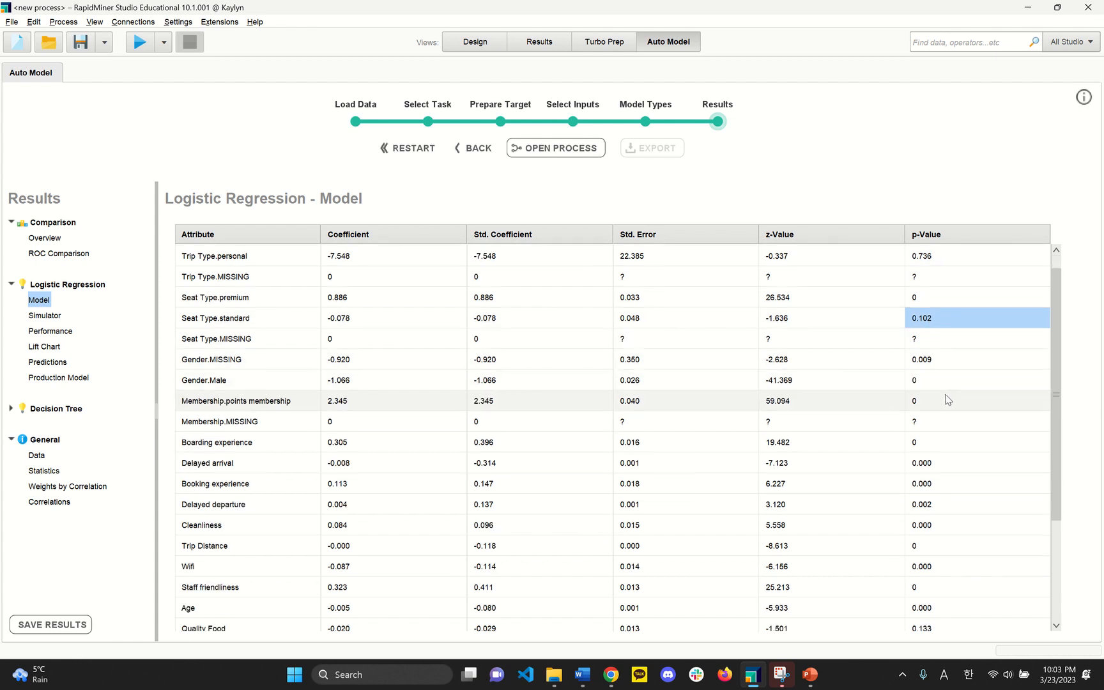
scroll(941, 452, "down", 1)
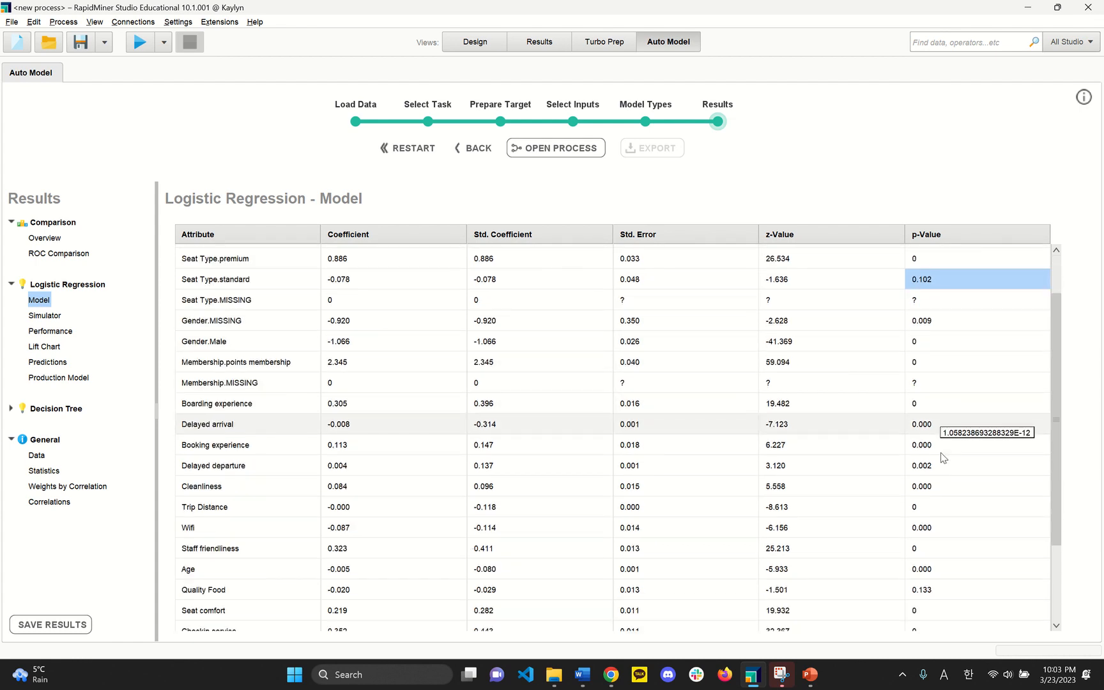
scroll(948, 365, "up", 3)
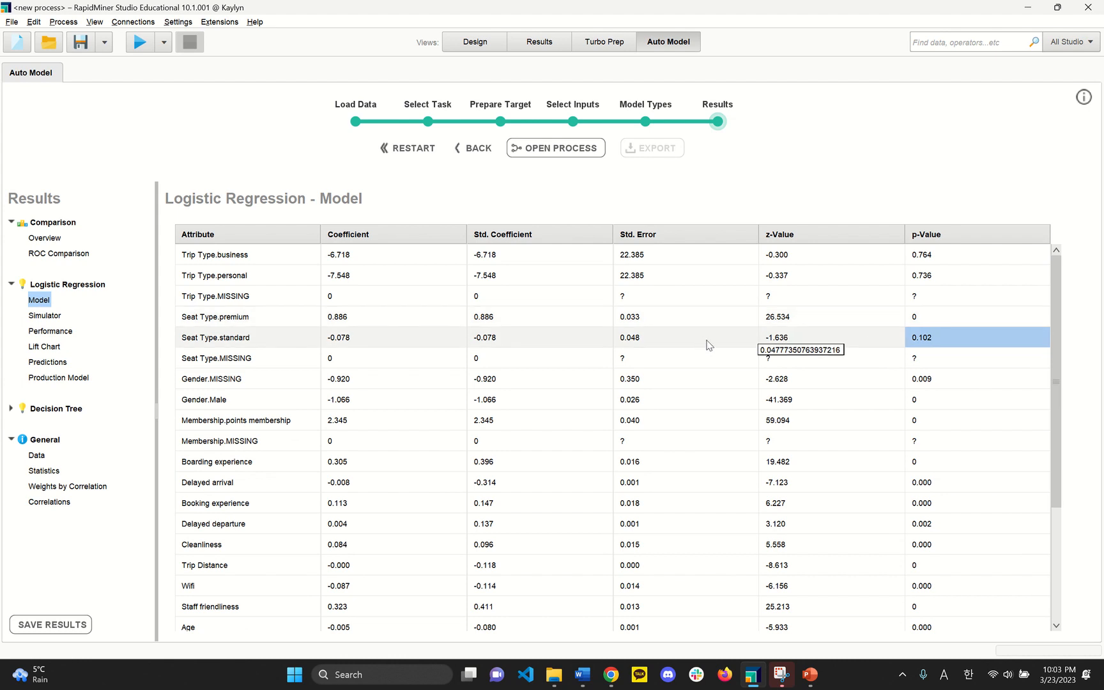
Review the Logistic Regression performance, checking the accuracy, precision, recall and F measure criteria.
left_click(63, 331)
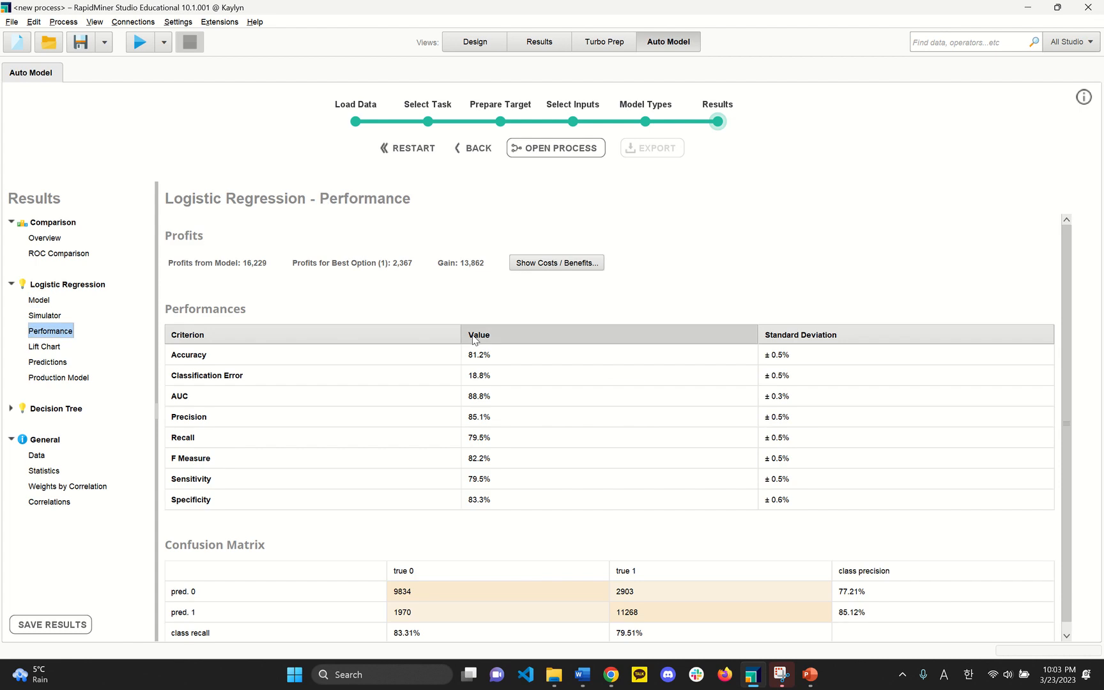
left_click(191, 357)
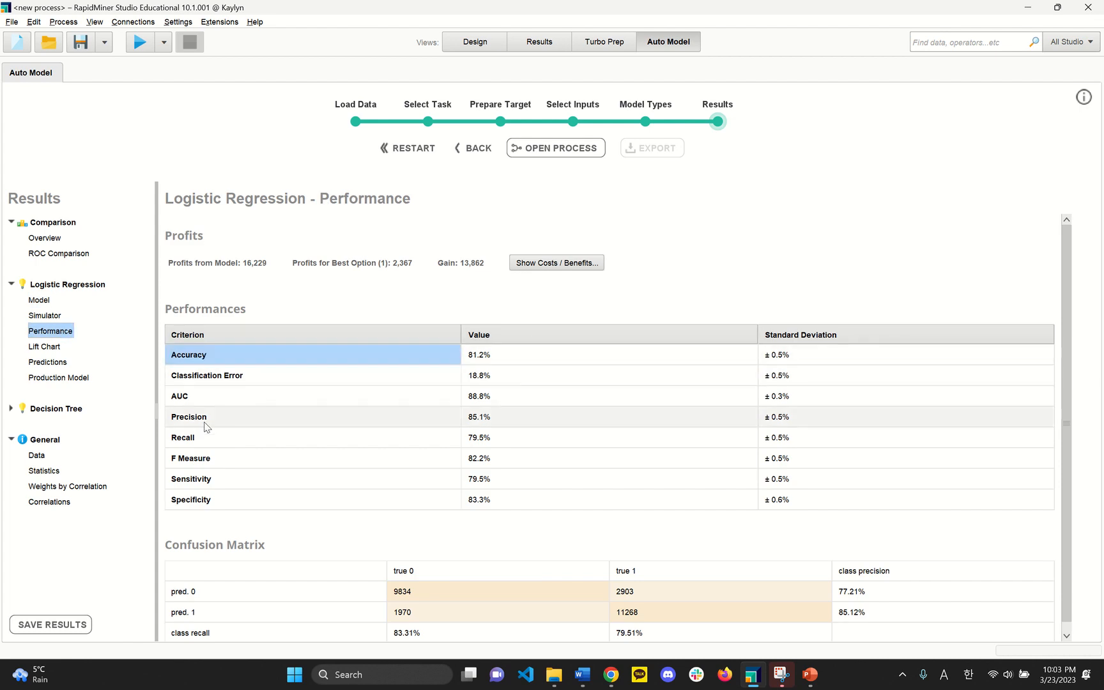
left_click(200, 420)
left_click(201, 440)
left_click(210, 462)
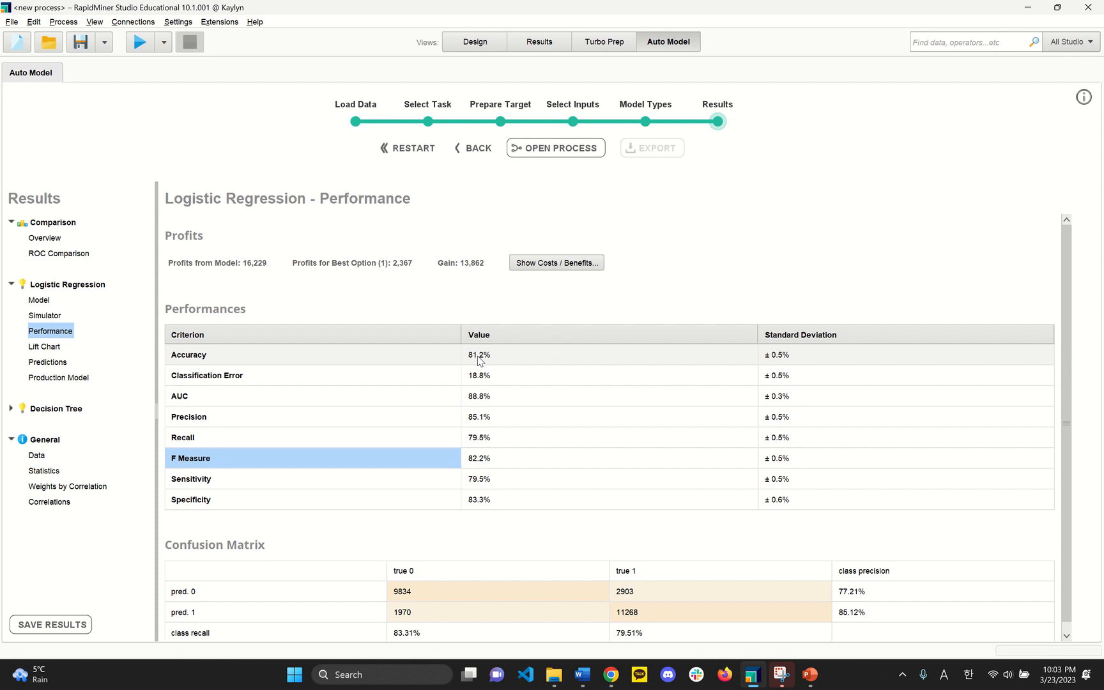
Review the Decision Tree model and its performance criteria, checking the accuracy for comparison with Logistic Regression.
mouse_move(491, 460)
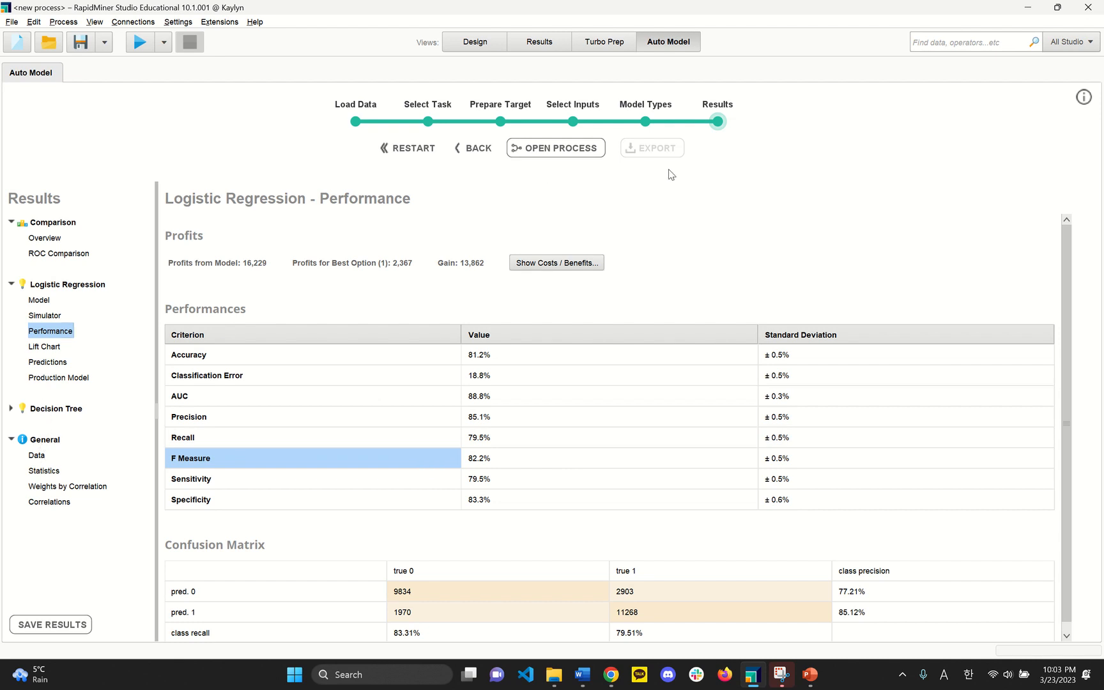
left_click(12, 409)
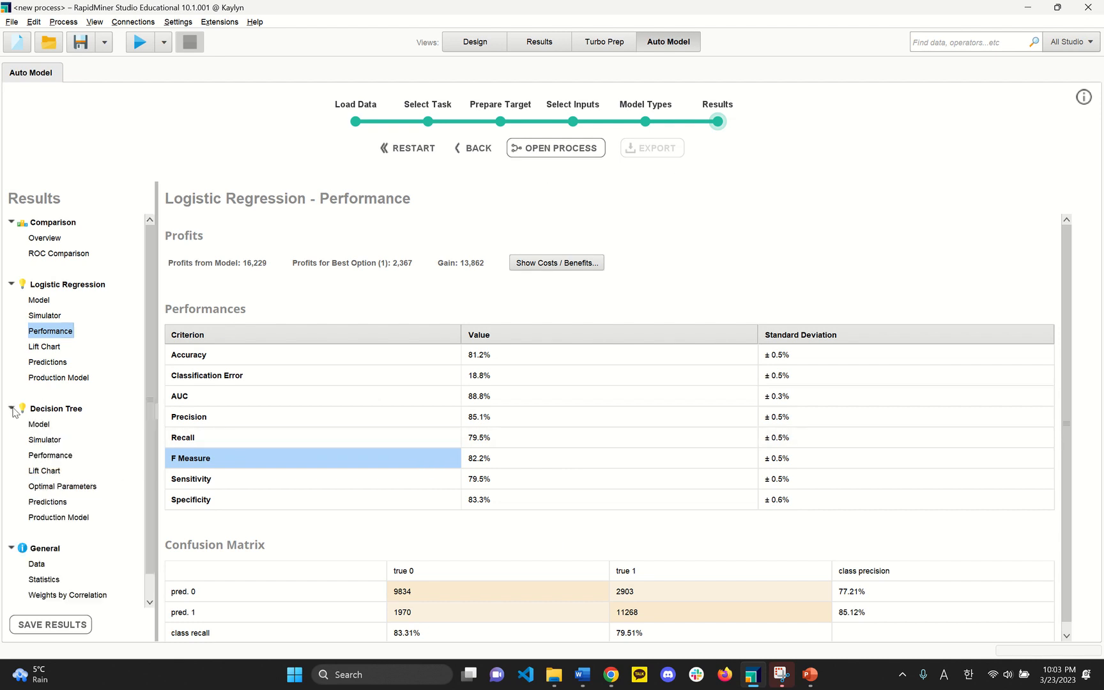
left_click(38, 426)
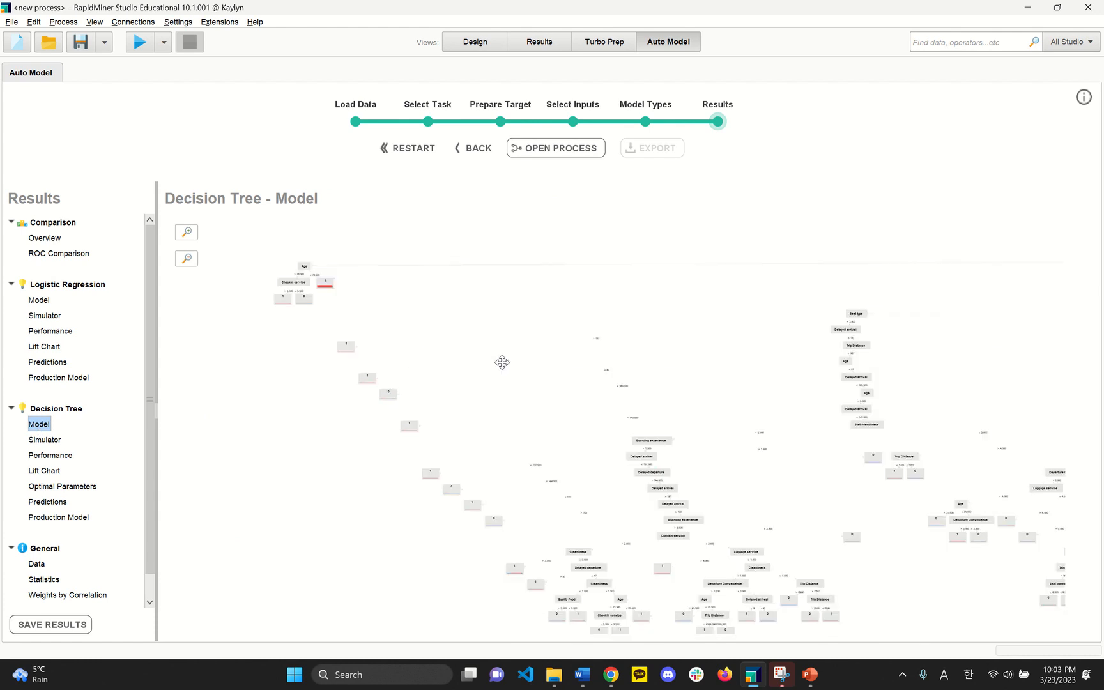
left_click_drag(502, 363, 377, 317)
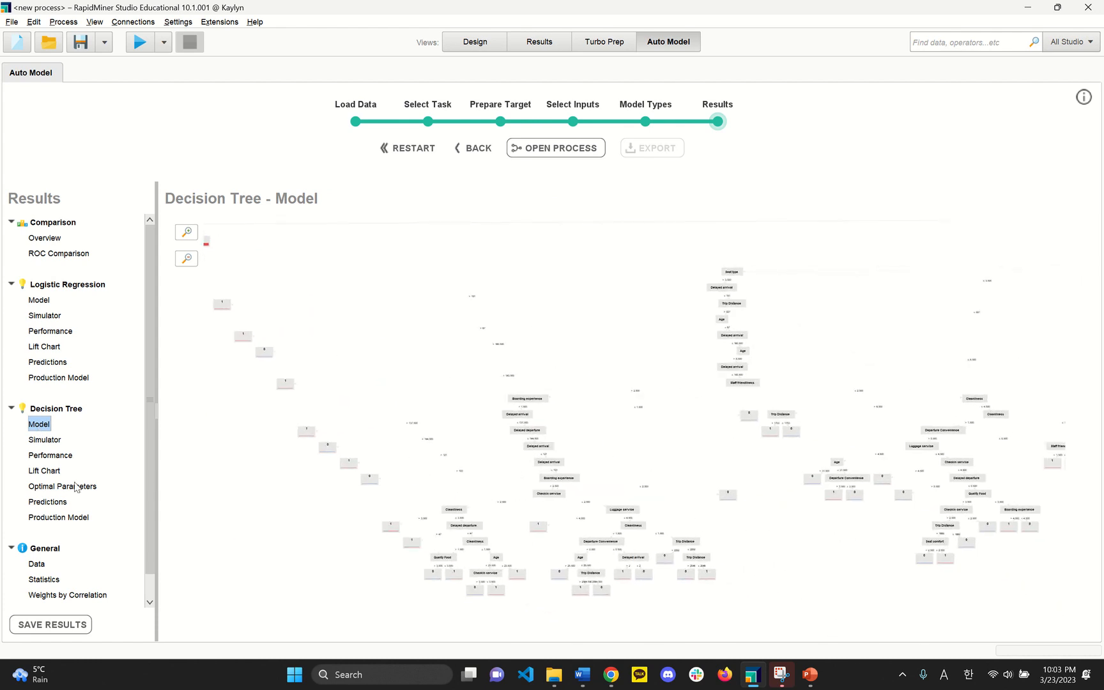
left_click(50, 457)
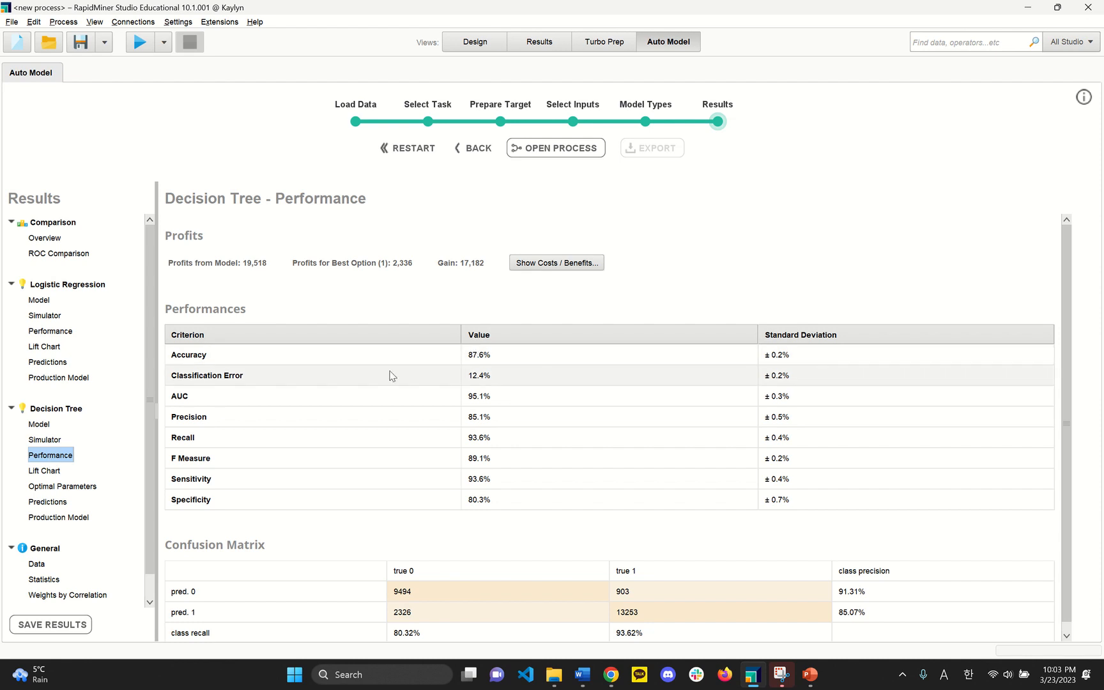
left_click(495, 362)
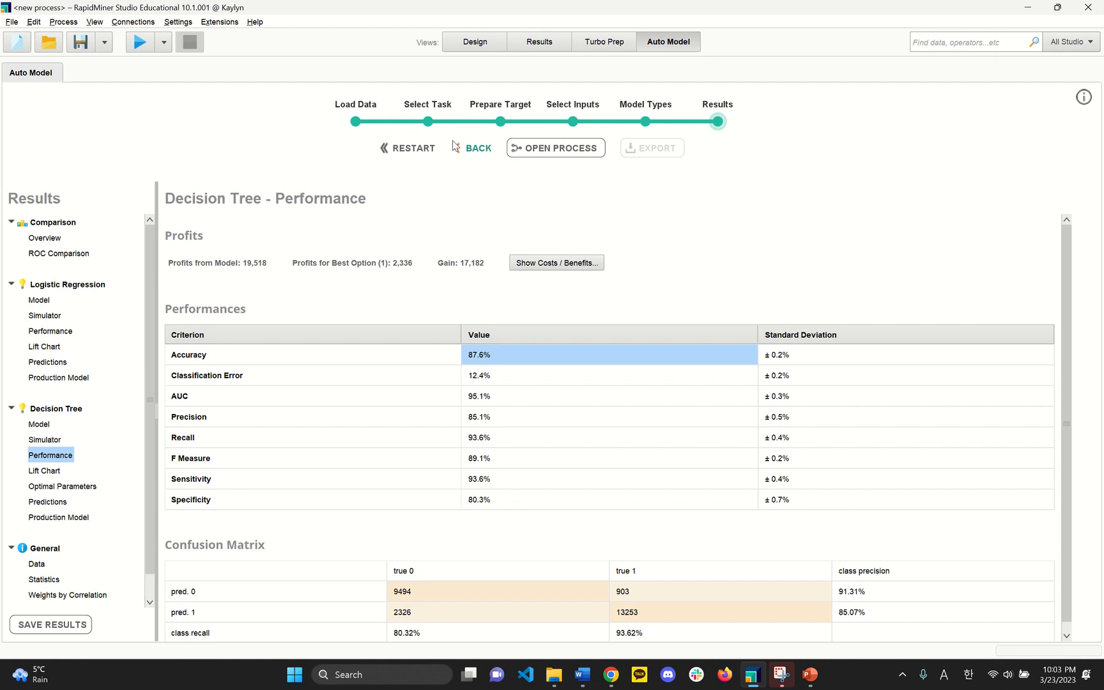
Remove the prepared amtrack_survey data set from Turbo Prep and load the original one again from the Local Repository's data folder.
left_click(602, 44)
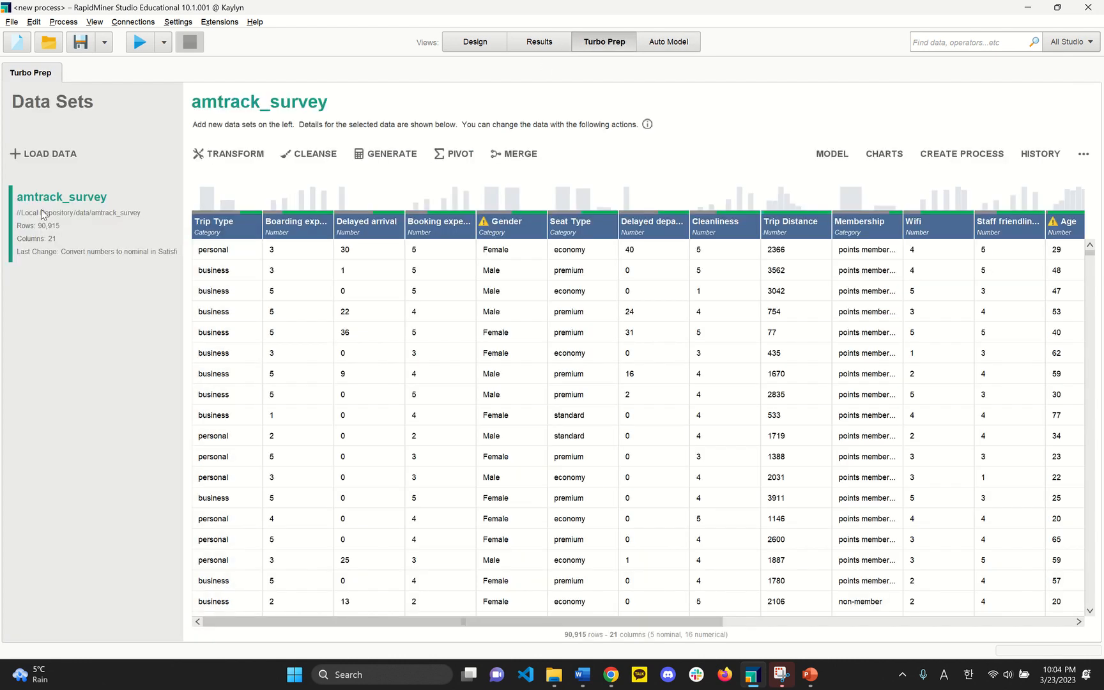
right_click(56, 204)
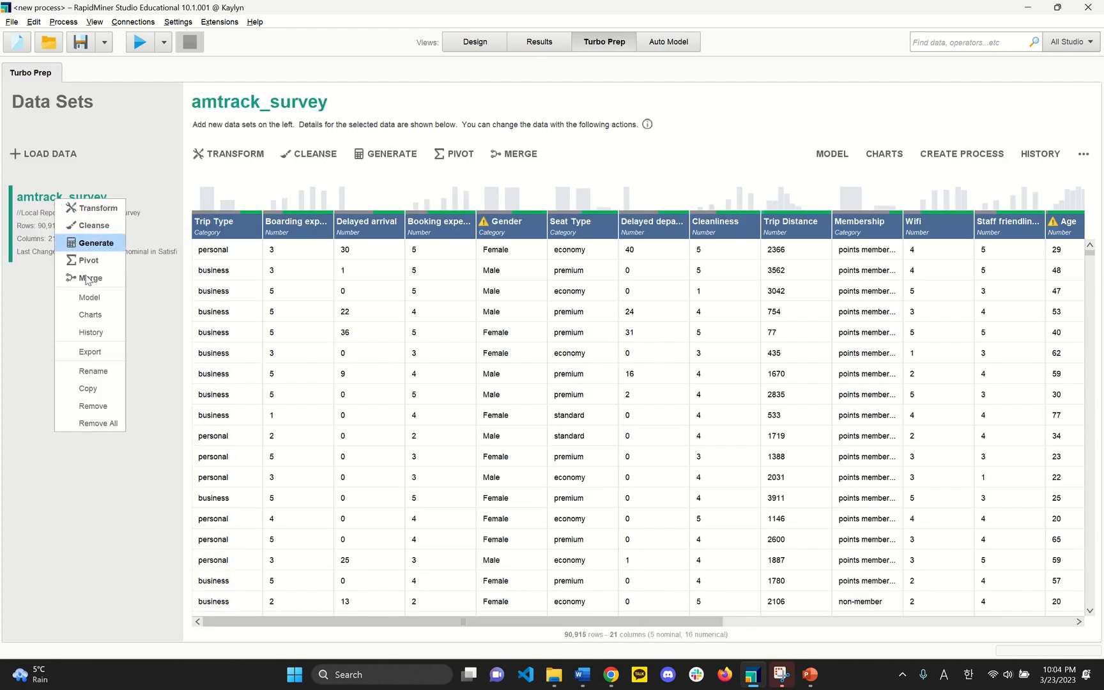
left_click(94, 407)
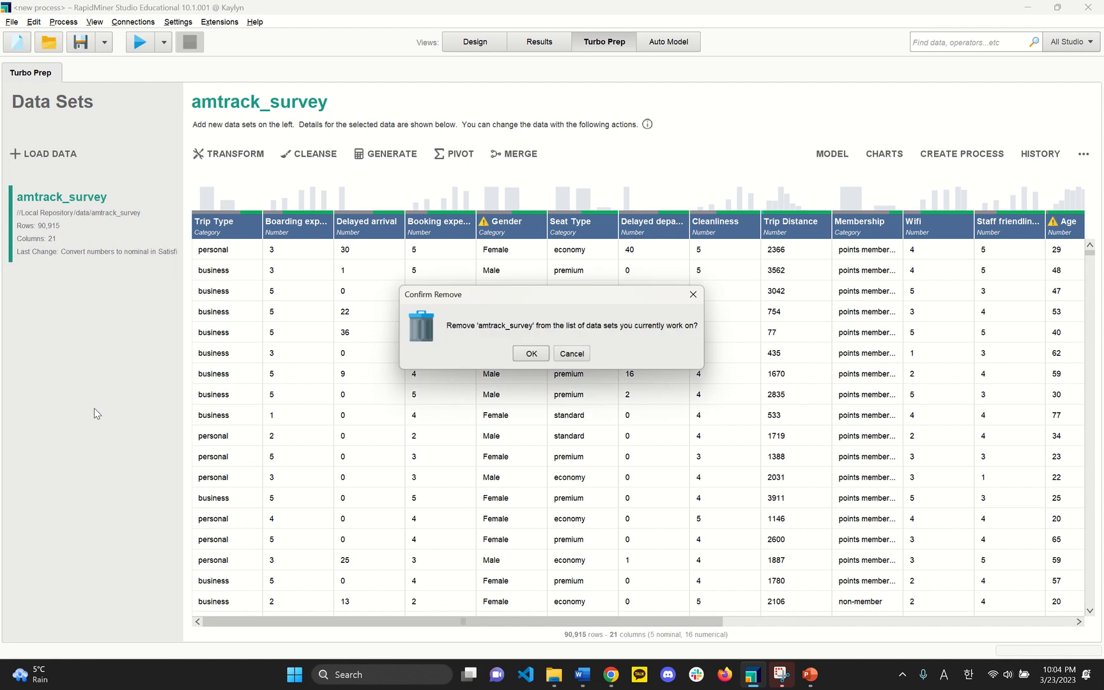
left_click(521, 357)
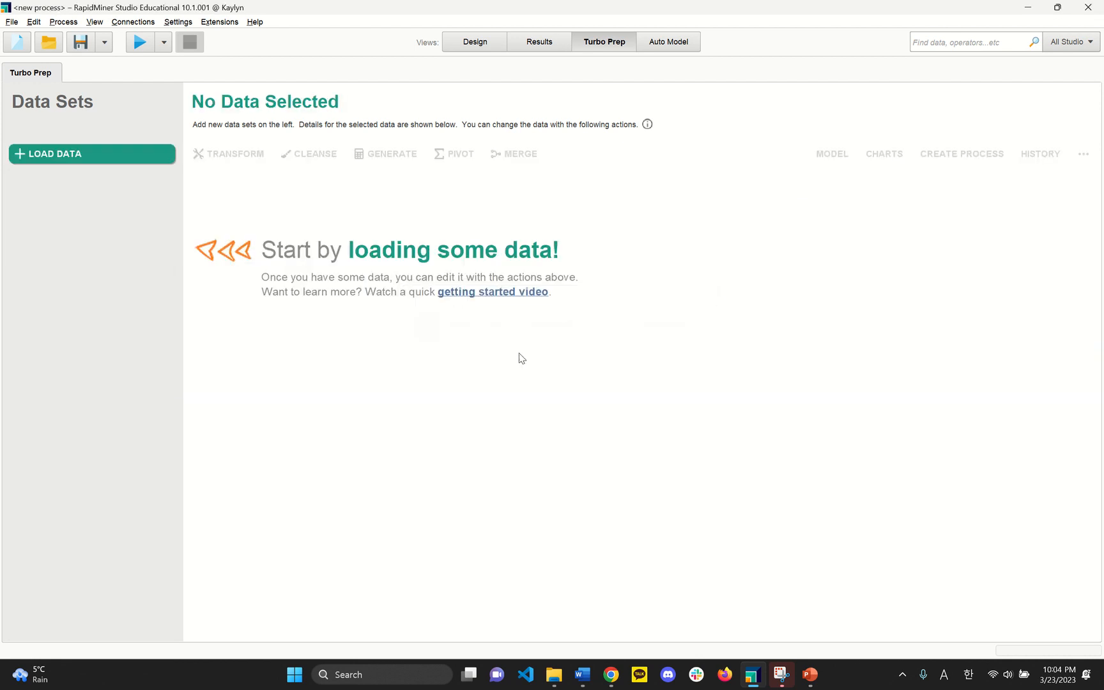
left_click(78, 158)
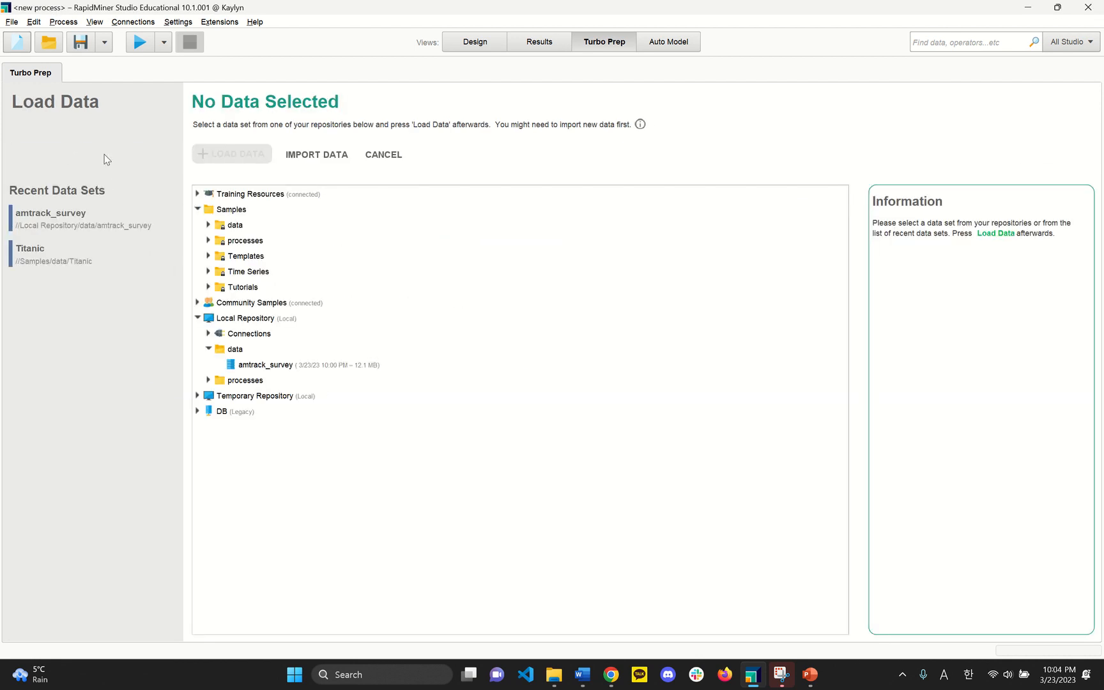
left_click(265, 365)
left_click(253, 159)
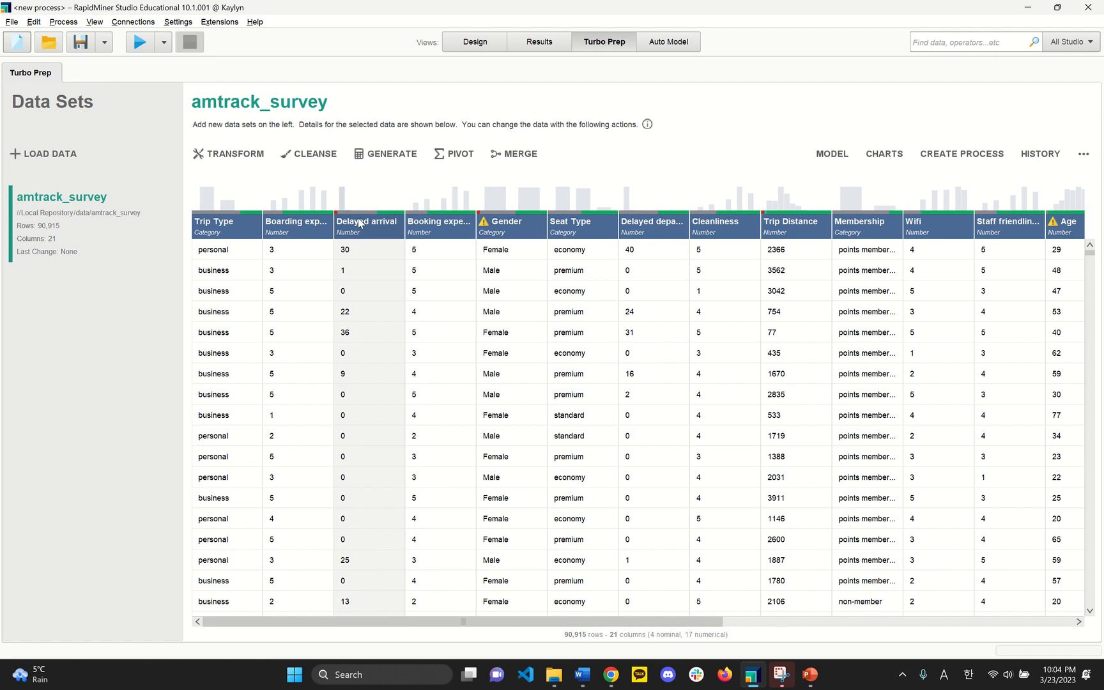
Replace missing values in Delayed arrival, Gender and Trip Distance, using the average for numerical and most frequent for nominal columns.
mouse_move(359, 222)
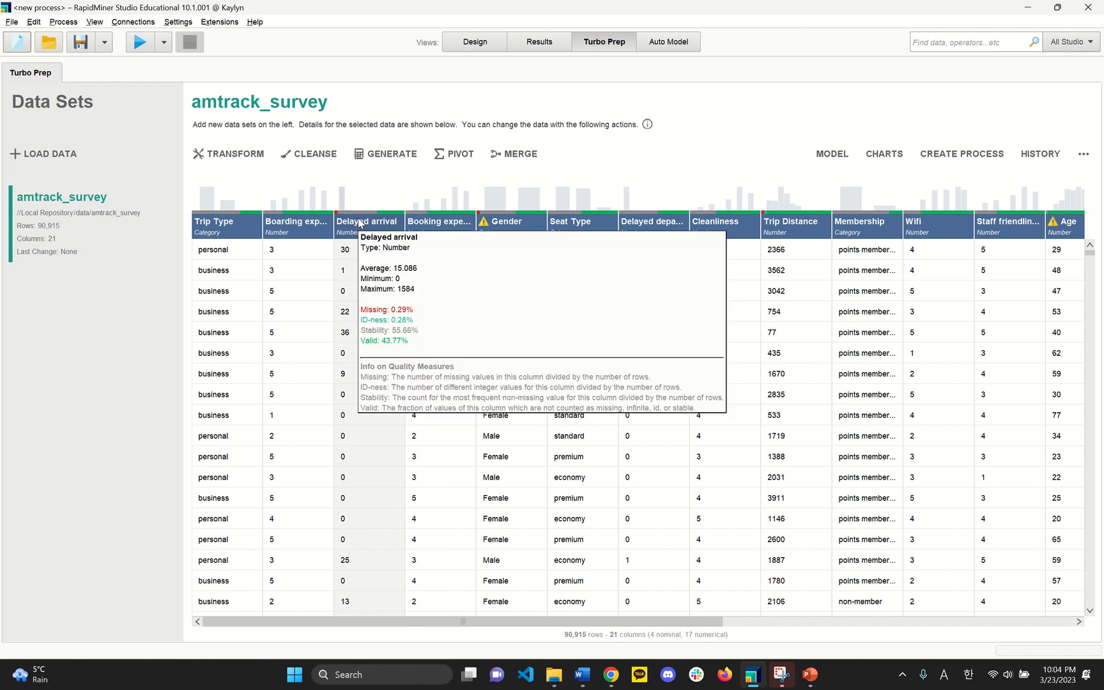
left_click(359, 222)
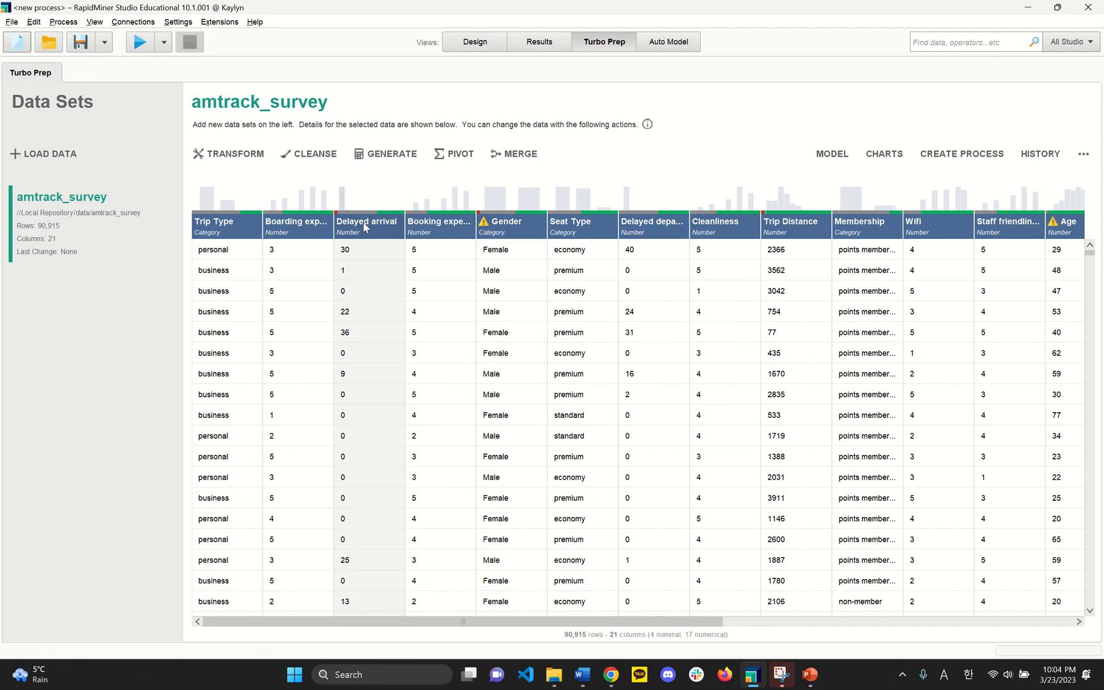
left_click(496, 227)
left_click(799, 224)
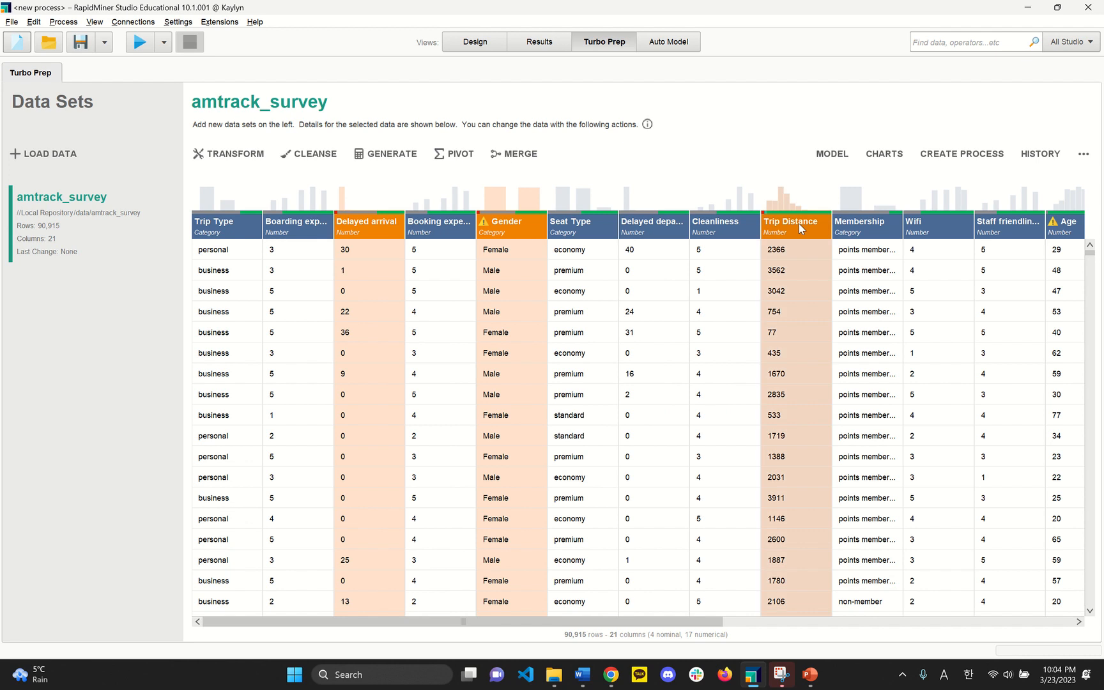
left_click(326, 158)
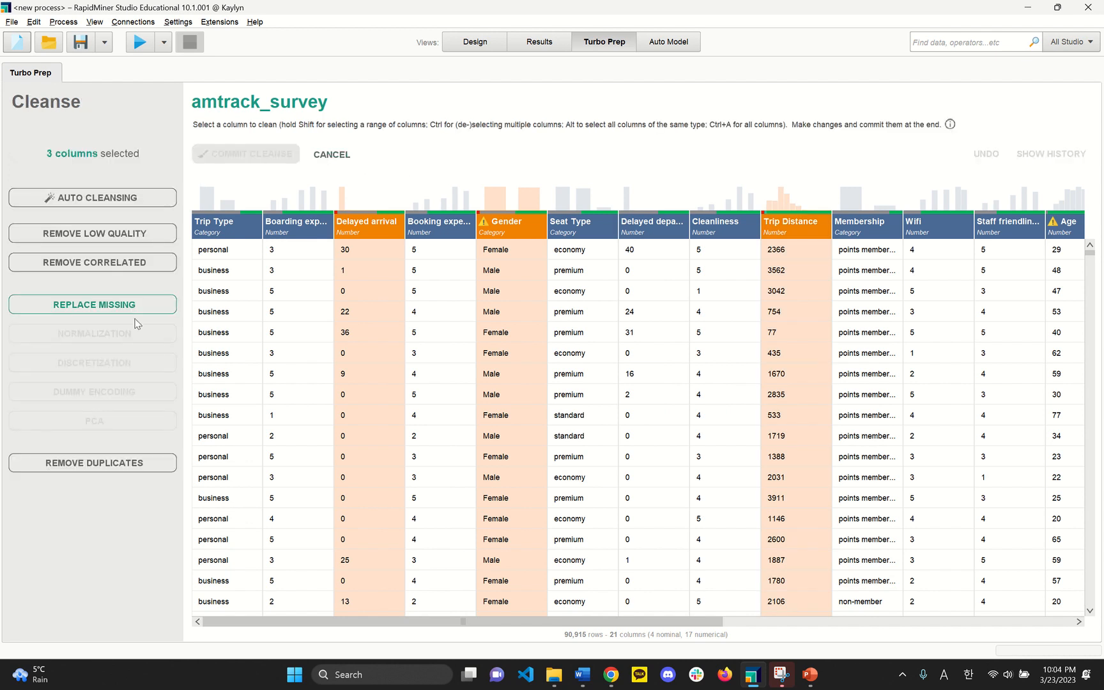
left_click(81, 308)
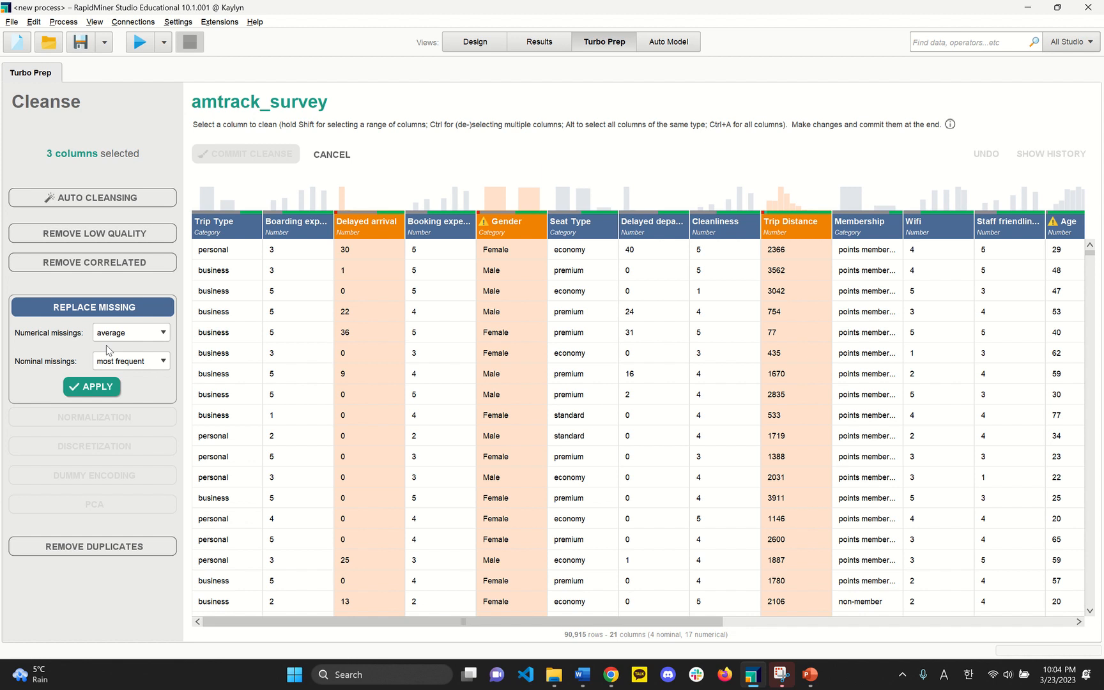
left_click(96, 388)
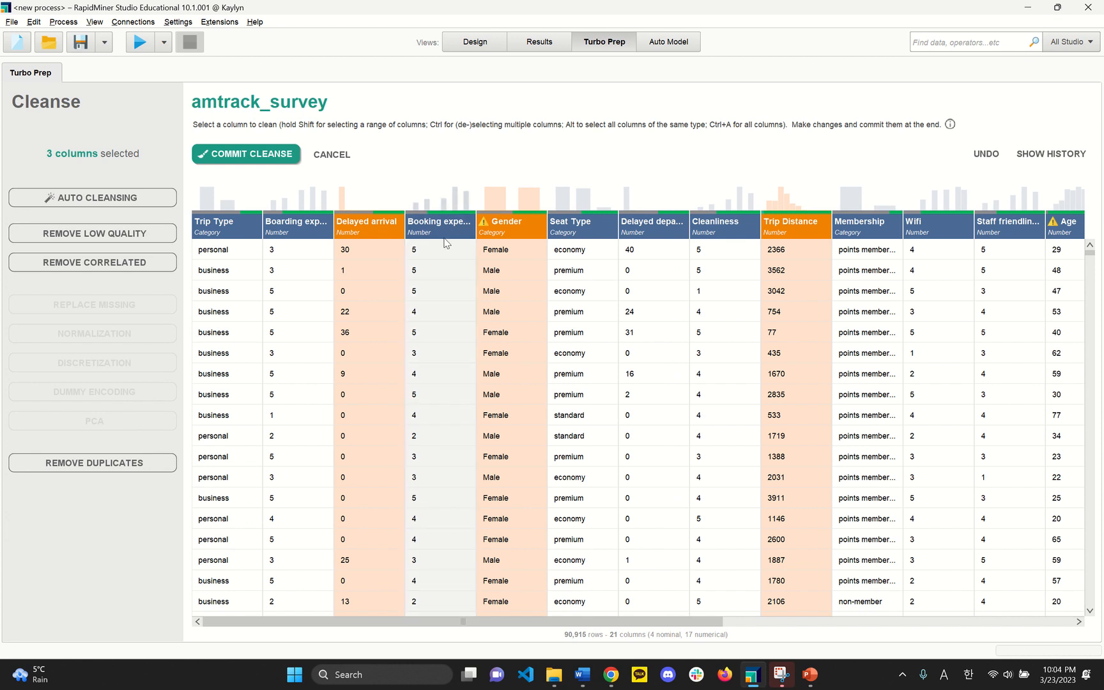
Apply dummy encoding to the categorical columns Trip Type, Gender, Seat Type and Membership.
mouse_move(446, 243)
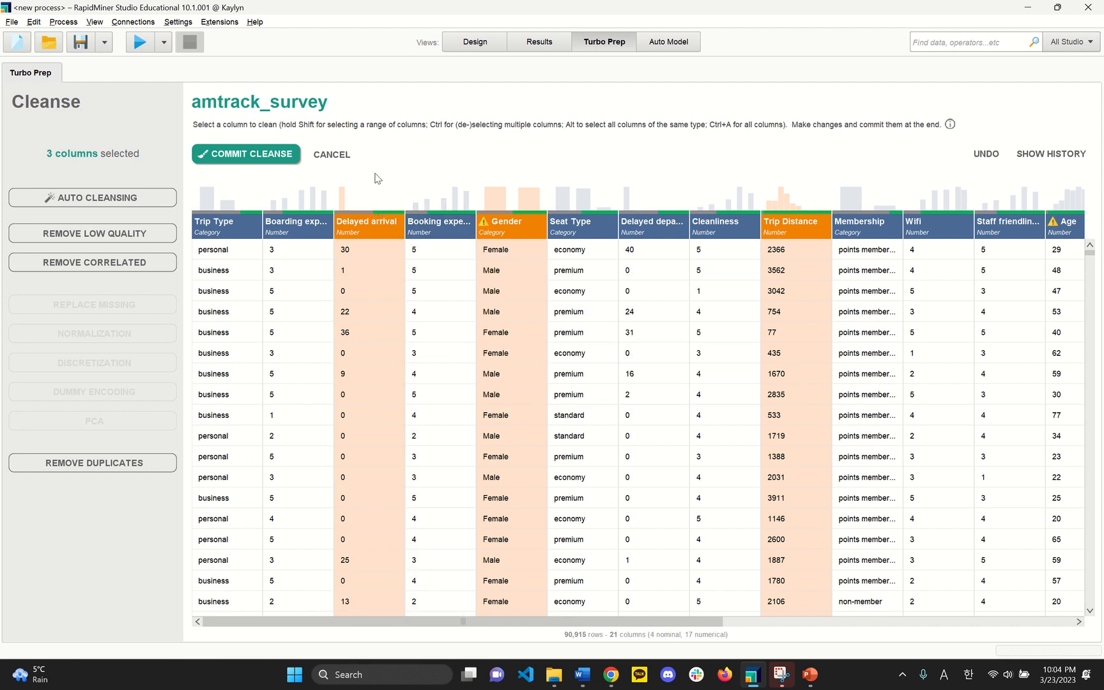
left_click(235, 269)
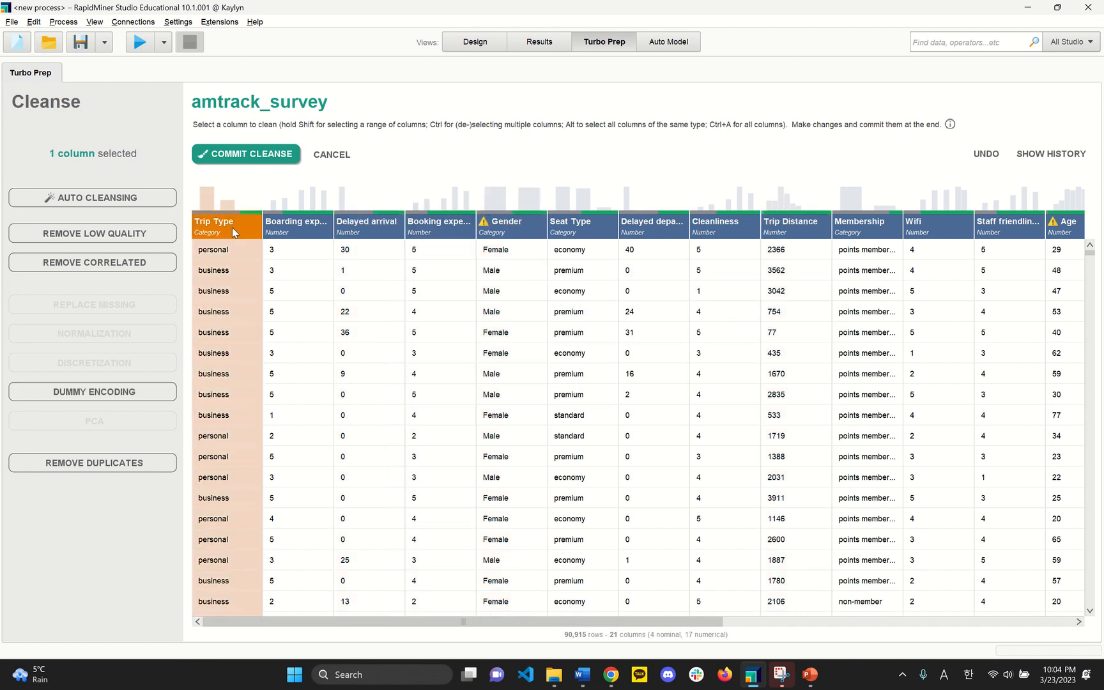
left_click(505, 224, "ctrl")
left_click(560, 232, "ctrl")
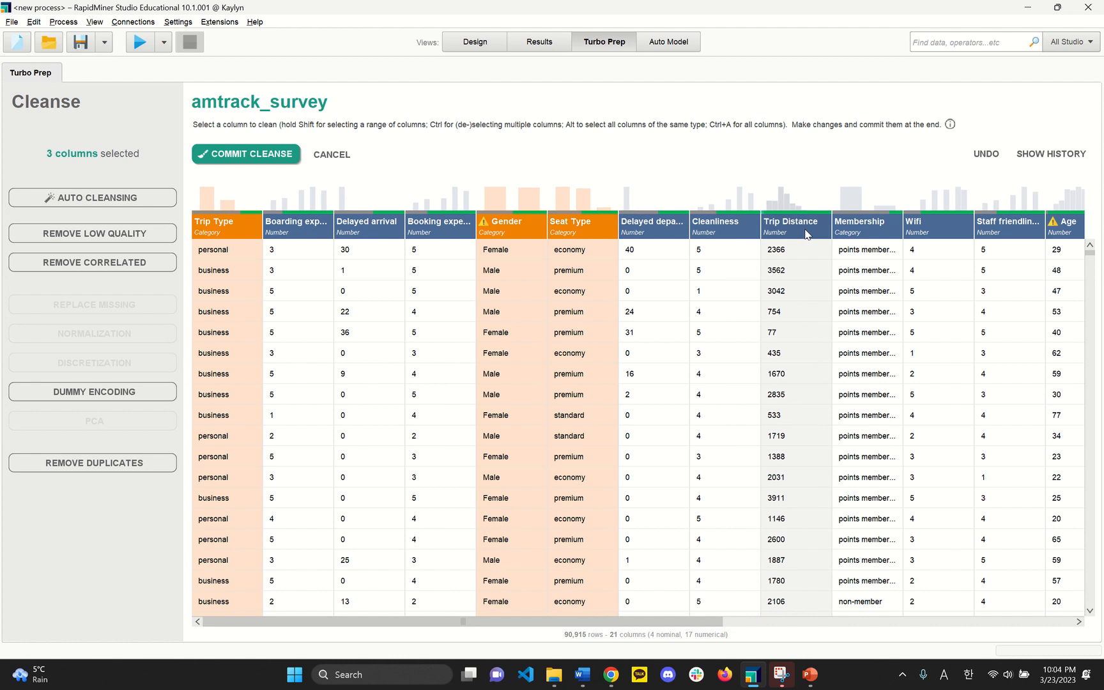
left_click(866, 225, "ctrl")
scroll(704, 599, "right", 10)
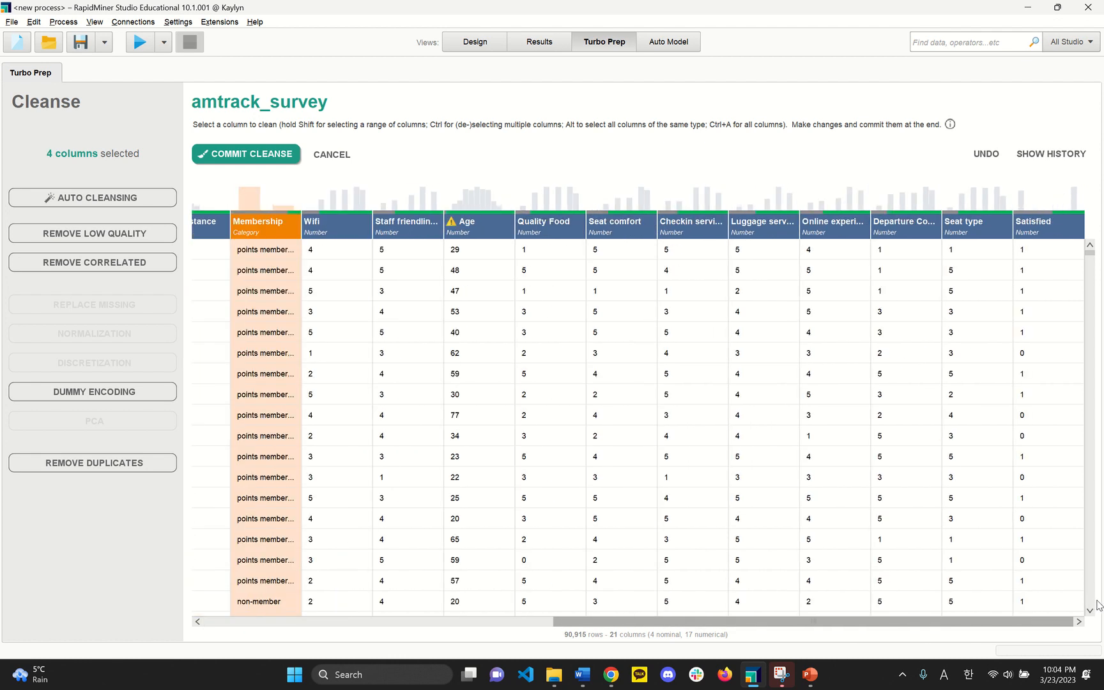
scroll(987, 599, "left", 9)
scroll(648, 606, "left", 2)
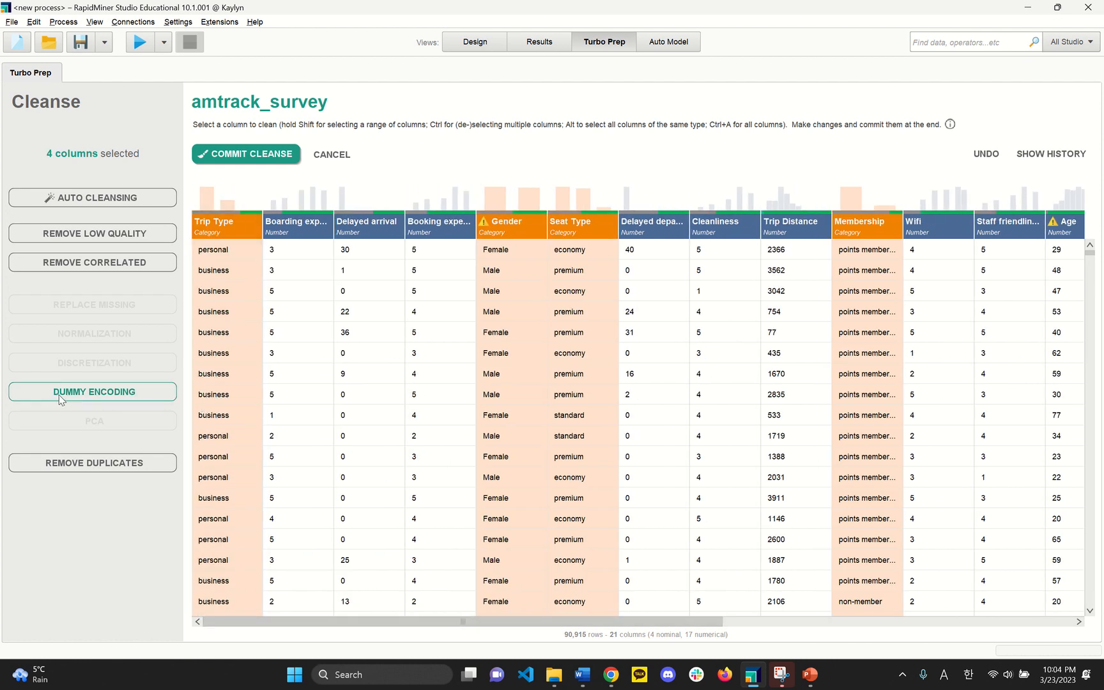
left_click(92, 392)
left_click(104, 425)
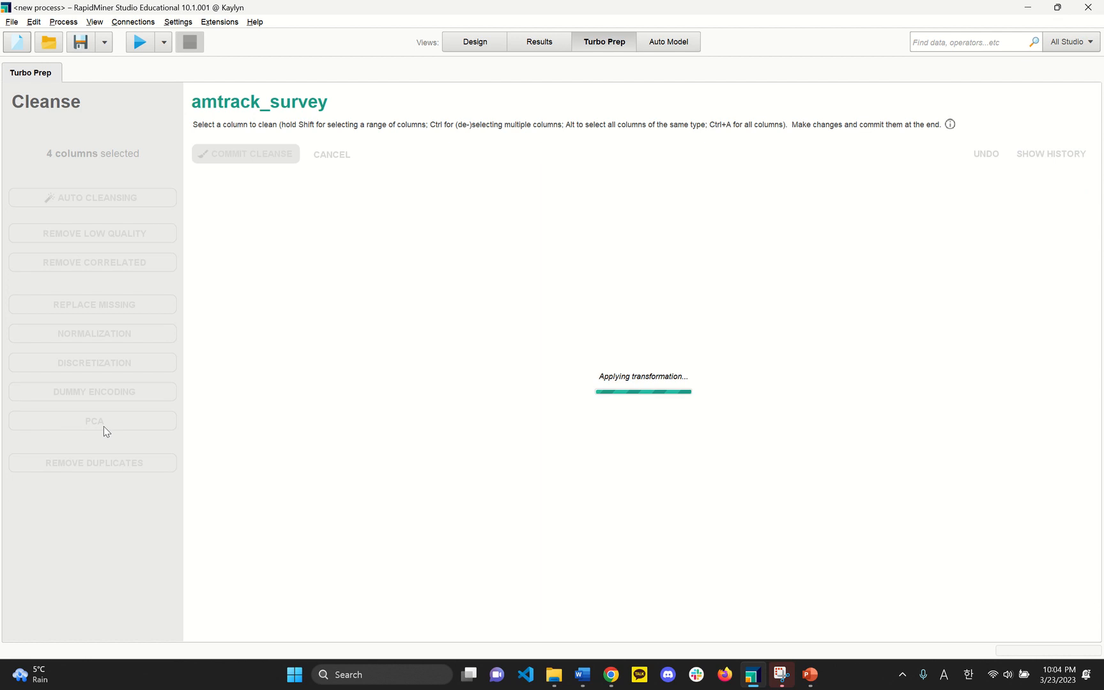
Discretize the Delayed arrival and Delayed departure columns into 3 bins with equal ranges.
left_click_drag(563, 623, 1031, 445)
scroll(478, 463, "left", 10)
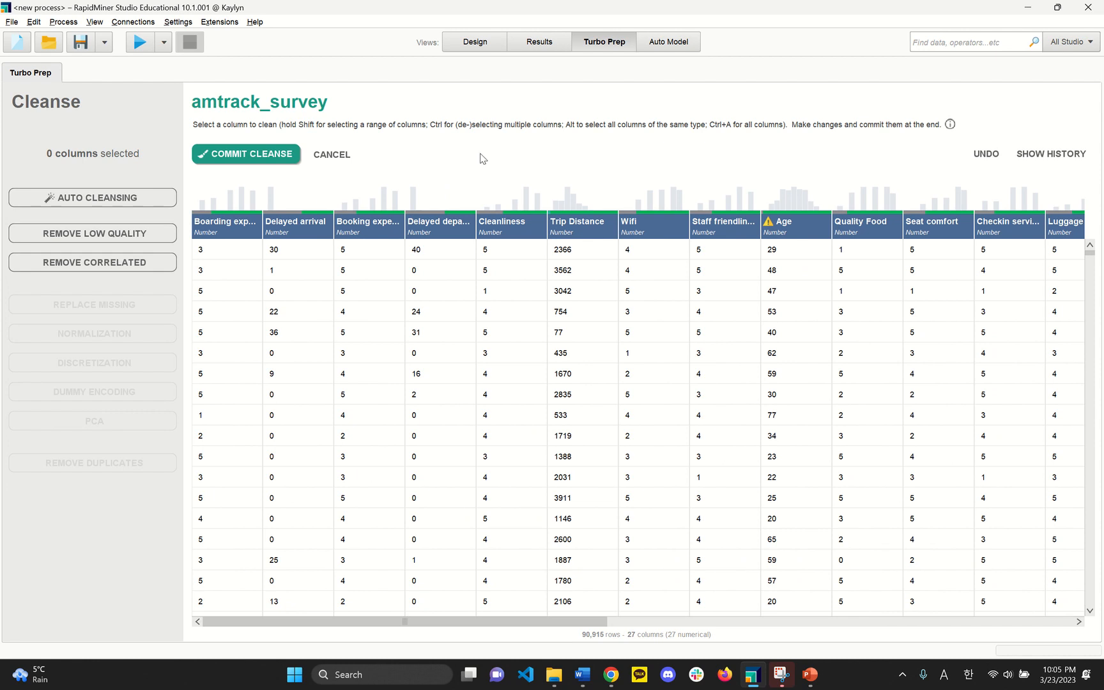
left_click(308, 222)
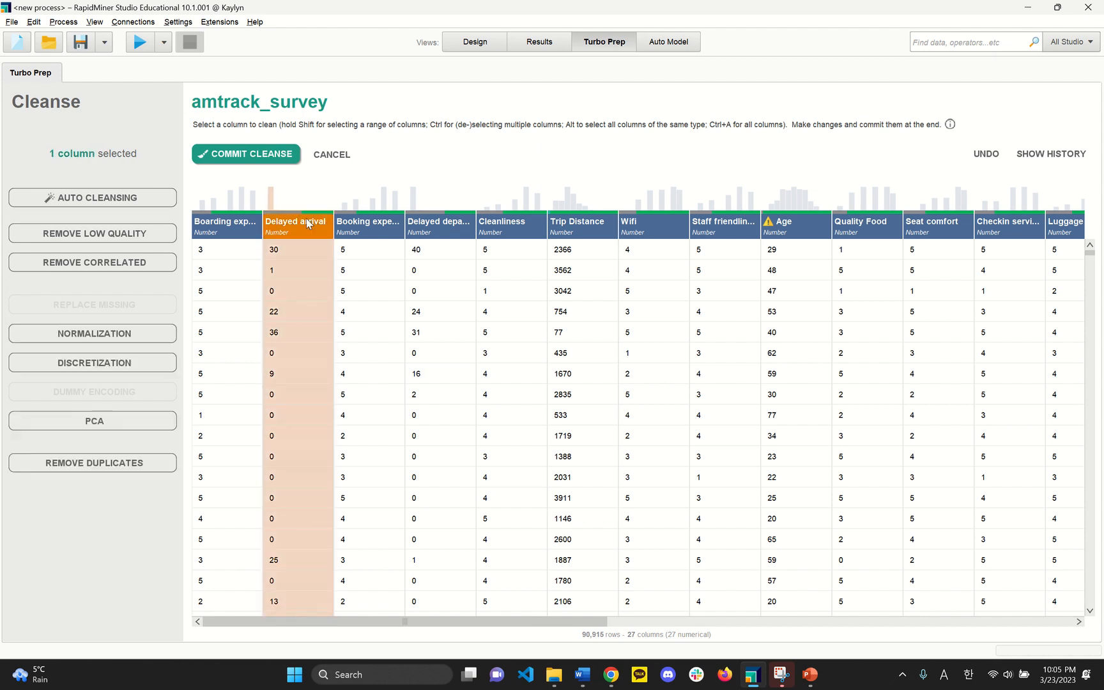
left_click(453, 222, "ctrl")
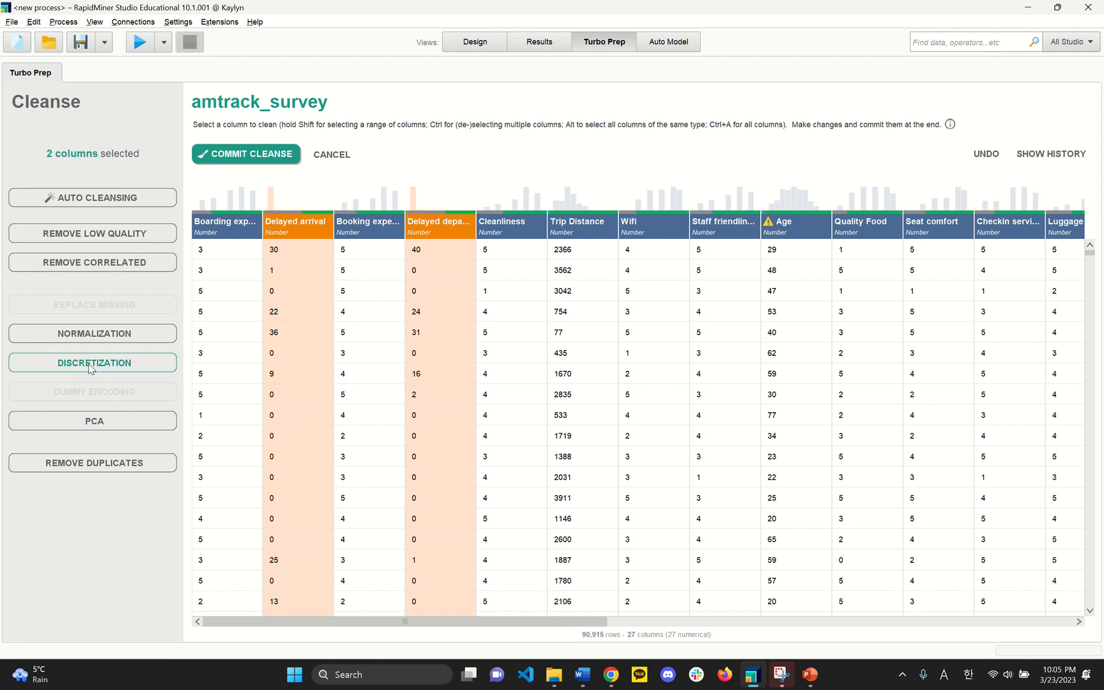
left_click(152, 363)
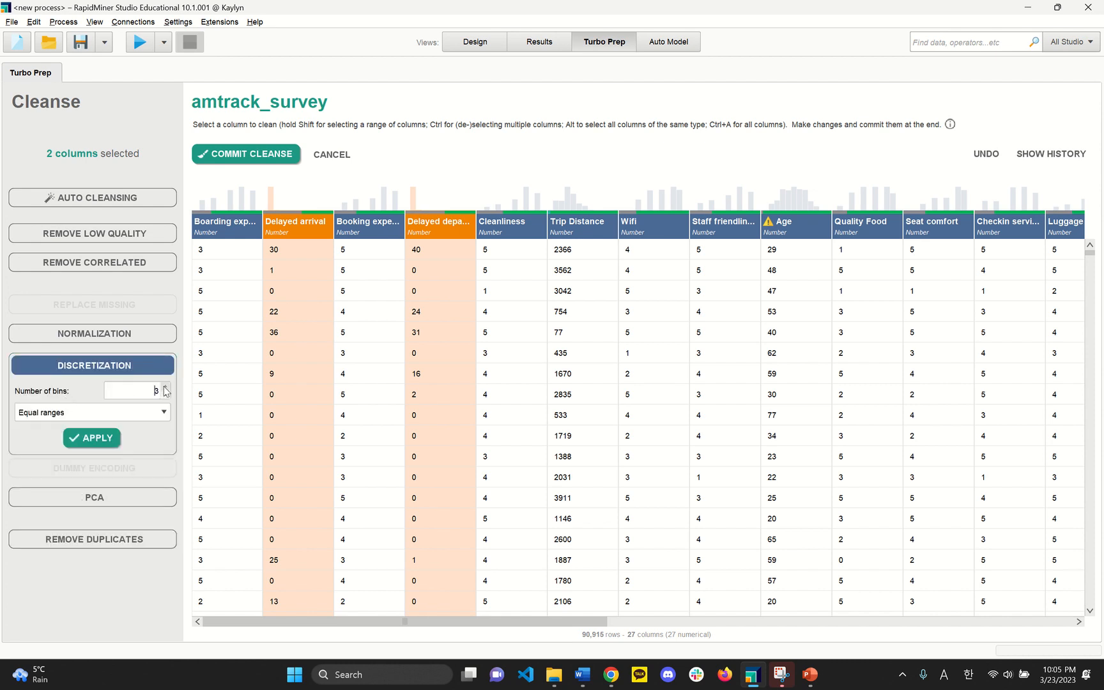
left_click(99, 441)
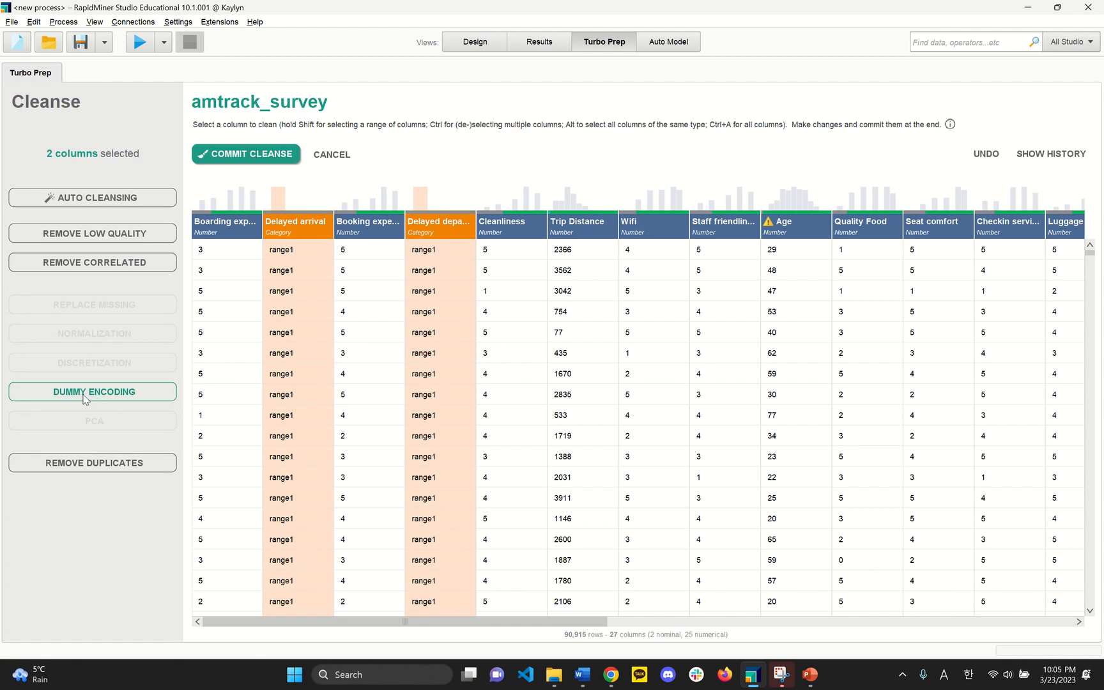
Apply dummy encoding to the discretized Delayed arrival and Delayed departure columns and commit the cleansing changes.
left_click(85, 394)
left_click(95, 423)
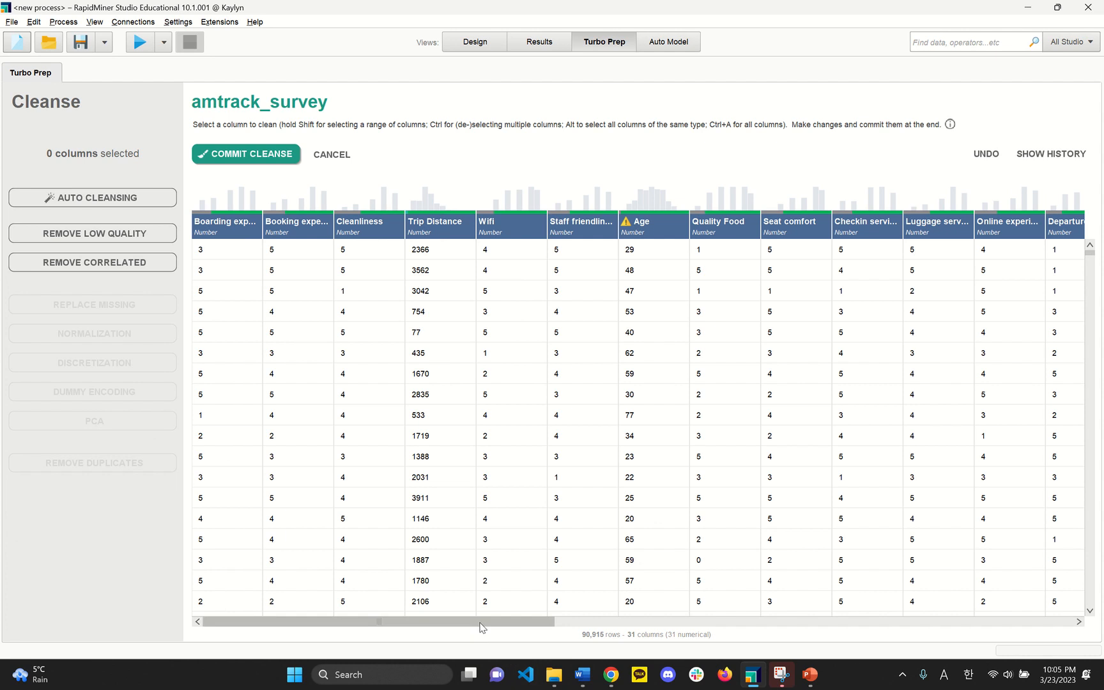
left_click_drag(499, 621, 1051, 625)
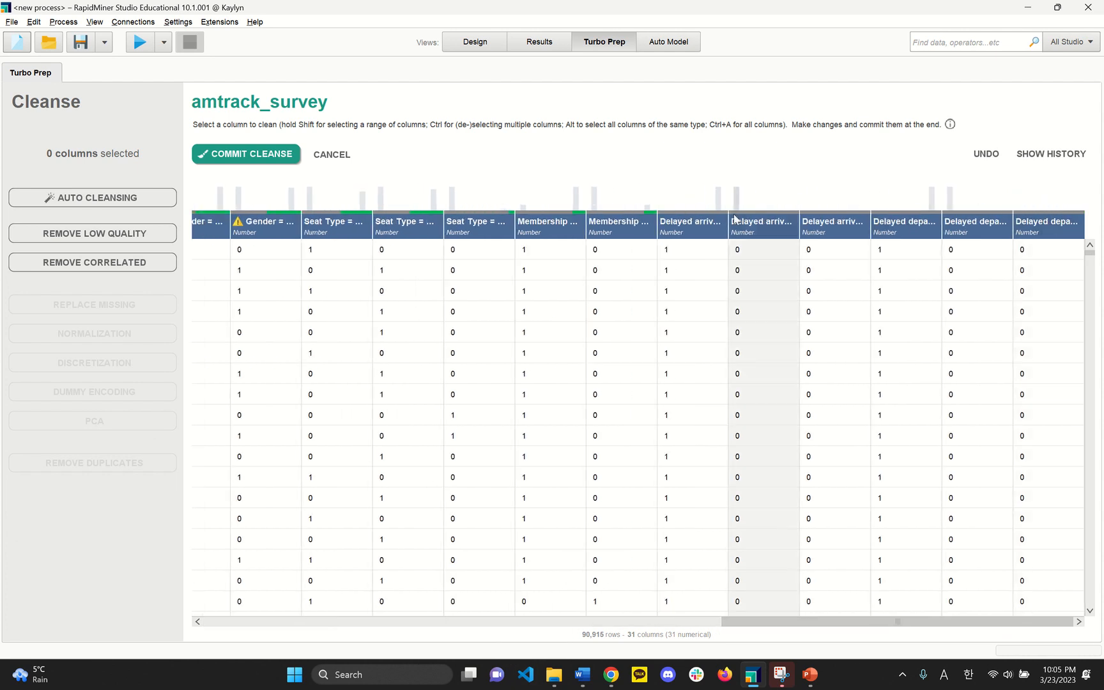
left_click_drag(798, 620, 544, 623)
left_click(507, 230)
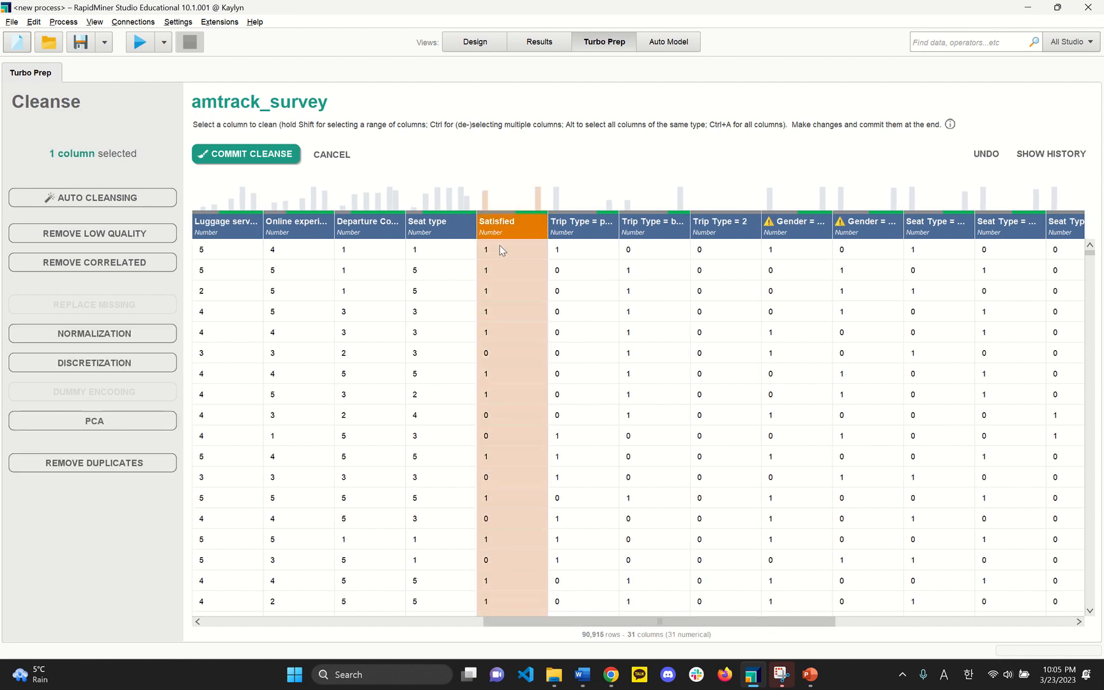
left_click(267, 159)
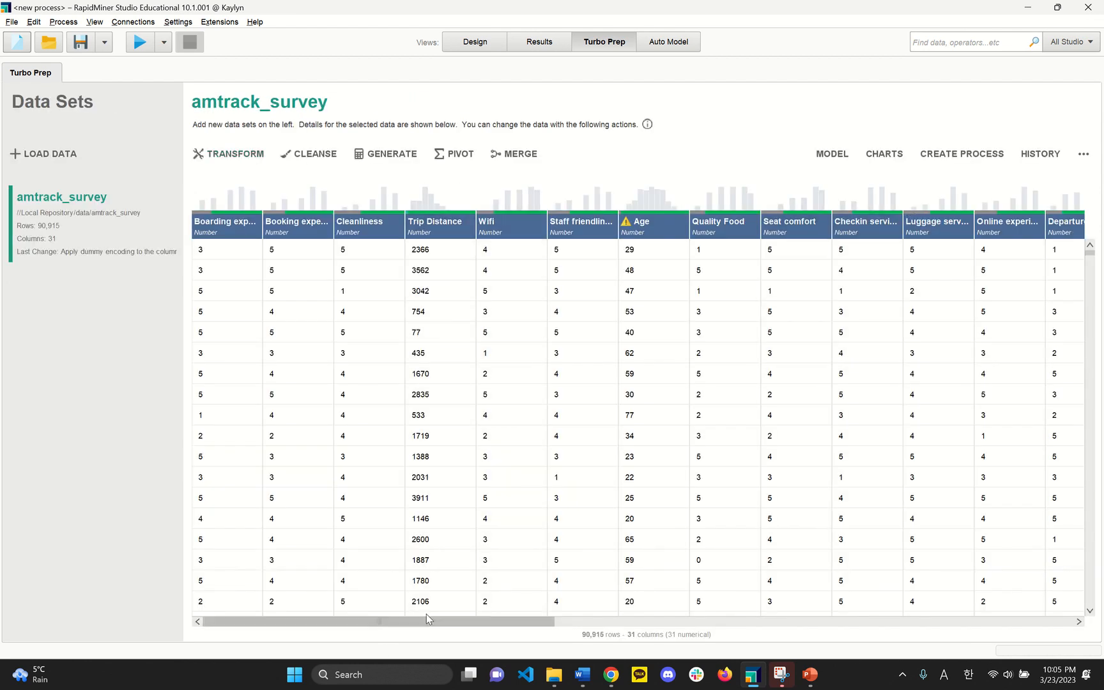
Change the type of the Satisfied column to category and commit the transformation.
left_click_drag(436, 623, 574, 629)
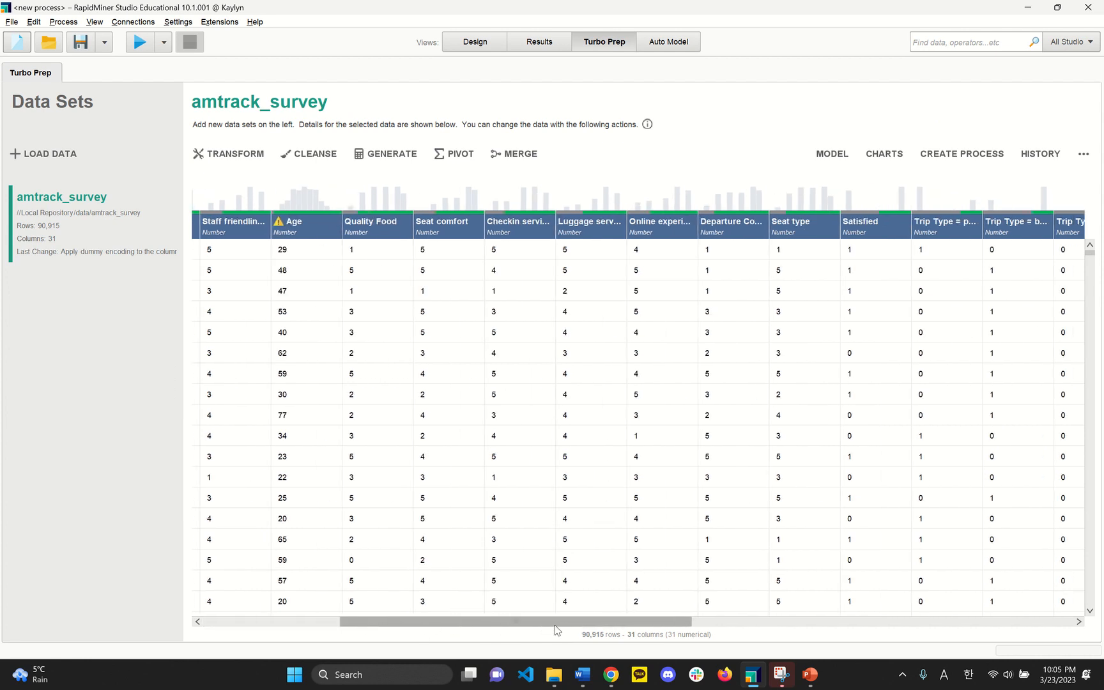
left_click(854, 222)
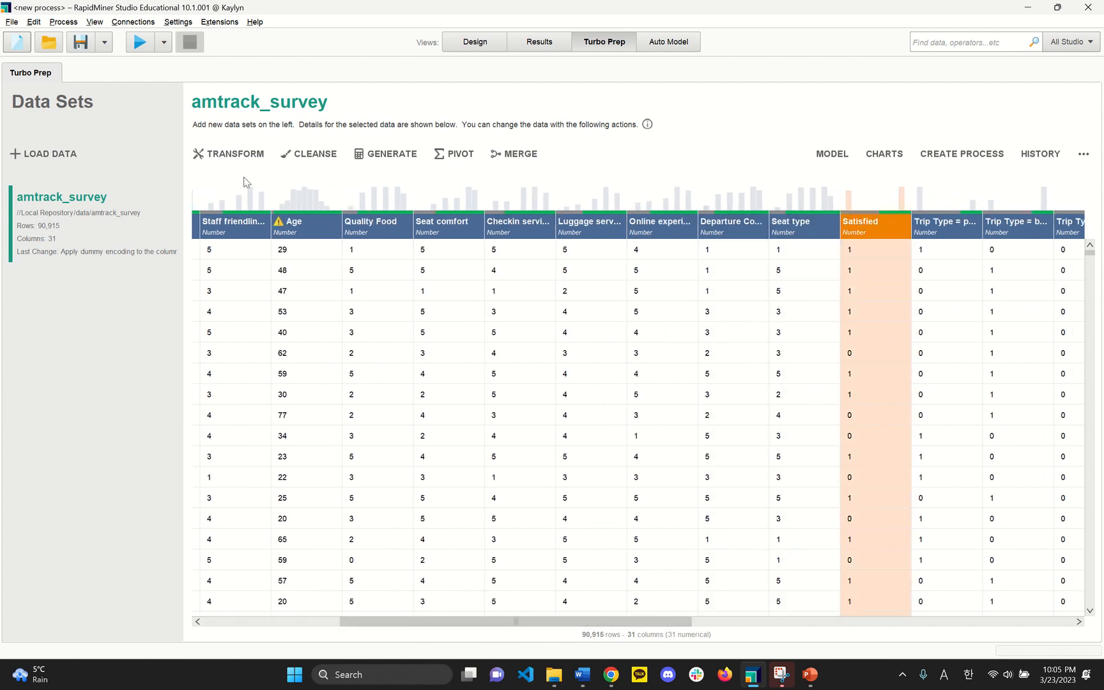
left_click(235, 155)
left_click(87, 234)
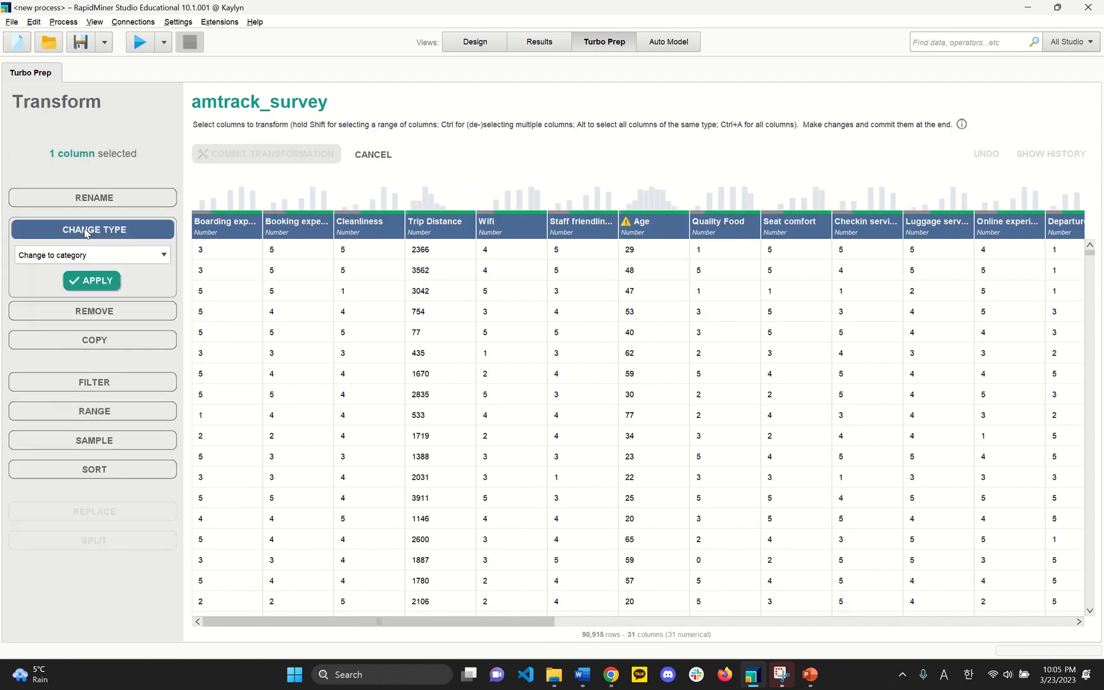
left_click(88, 255)
left_click(95, 267)
left_click(96, 282)
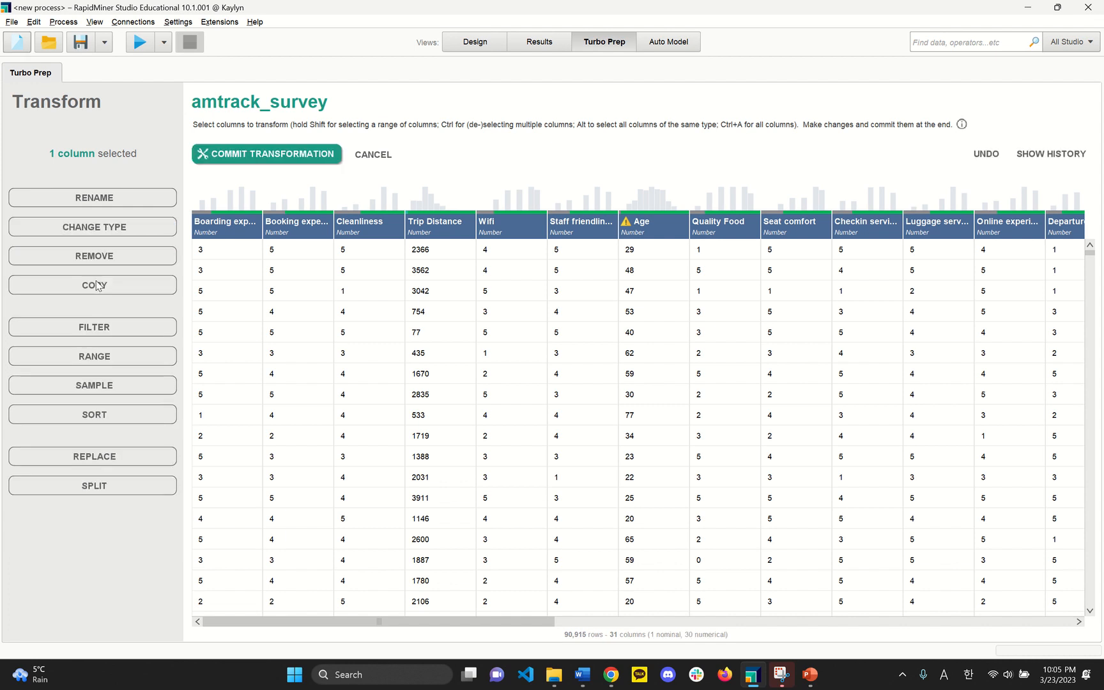
left_click(278, 160)
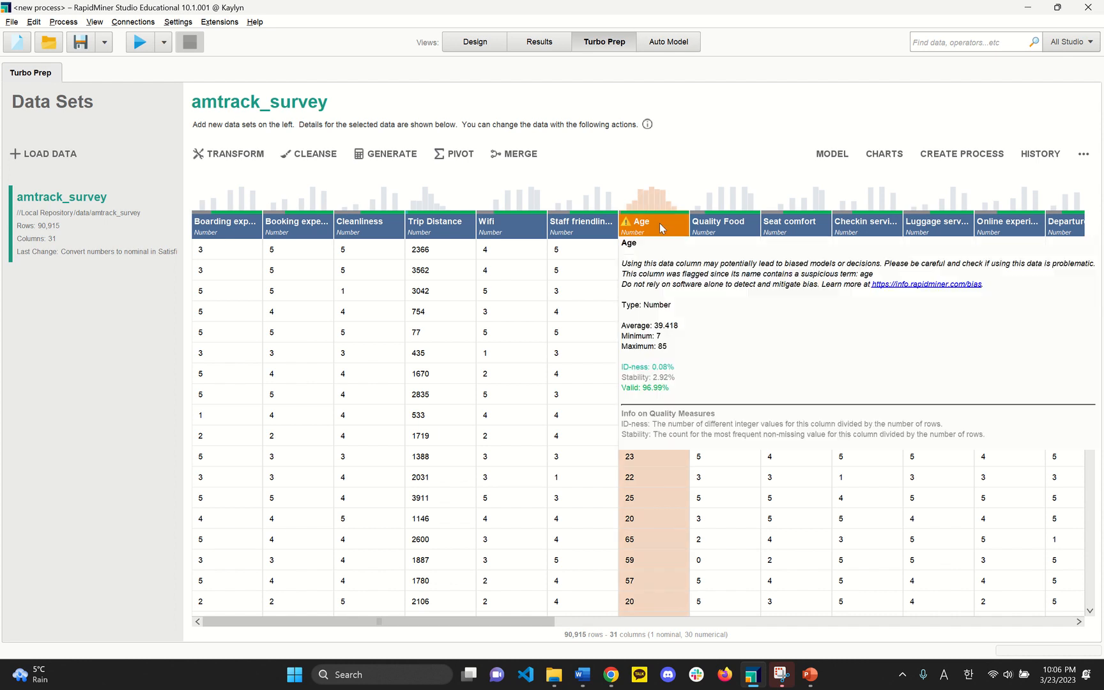
Remove the Age column and all dummy columns for Gender, Seat Type and Trip Type, and commit the transformation.
left_click_drag(528, 627, 764, 648)
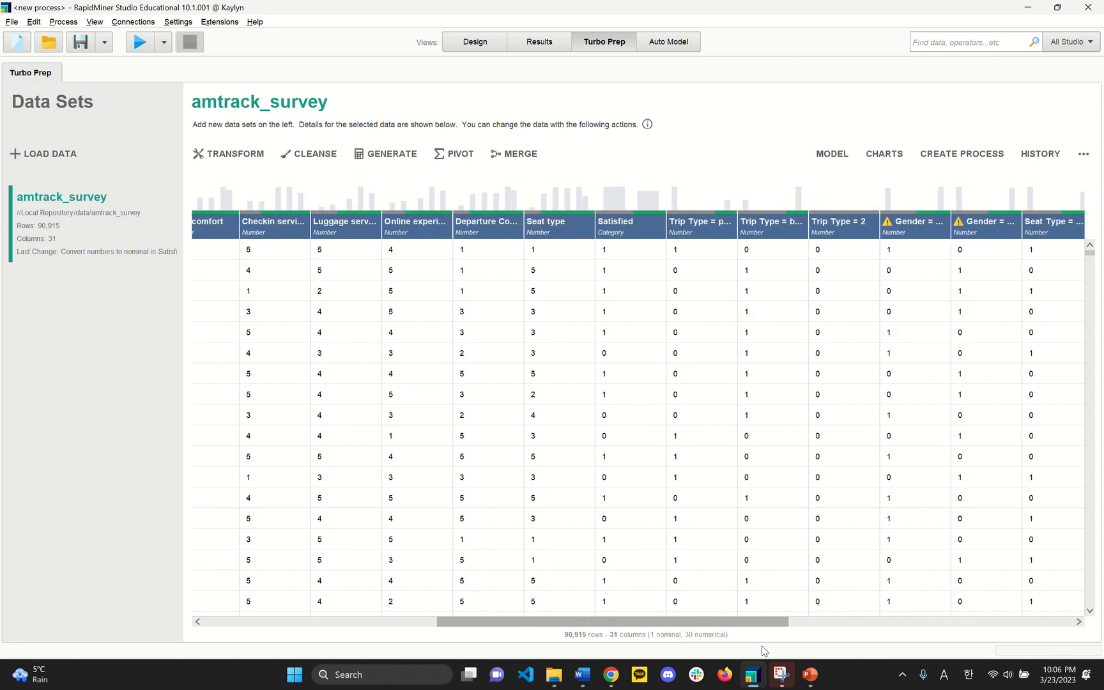
left_click(924, 225)
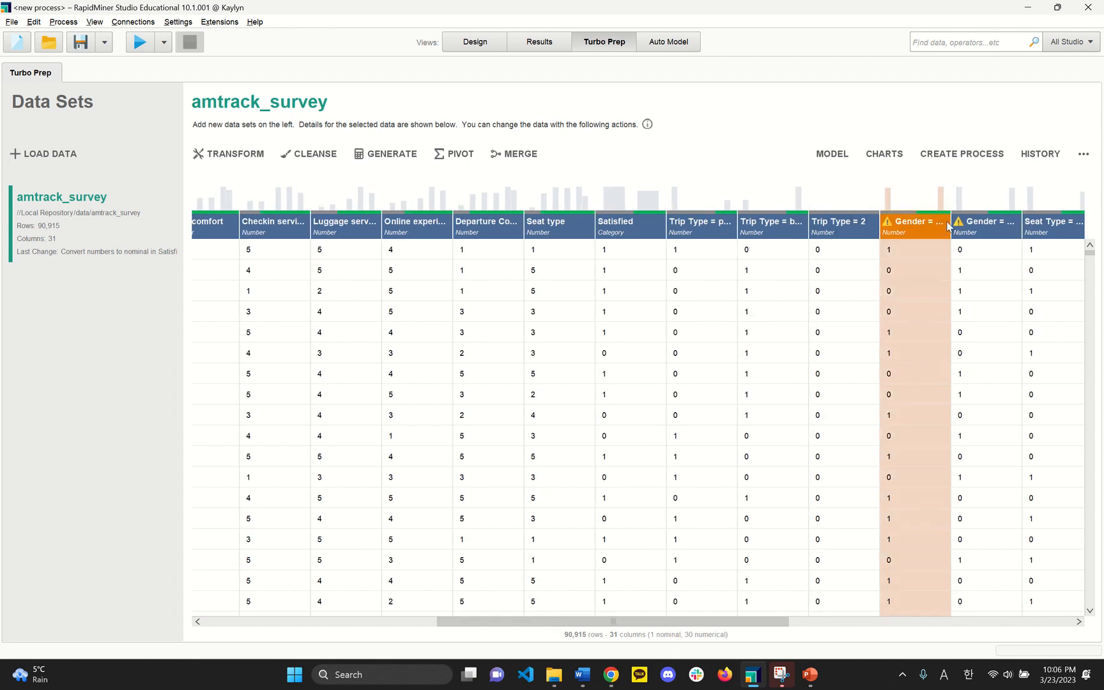
left_click(980, 224, "ctrl")
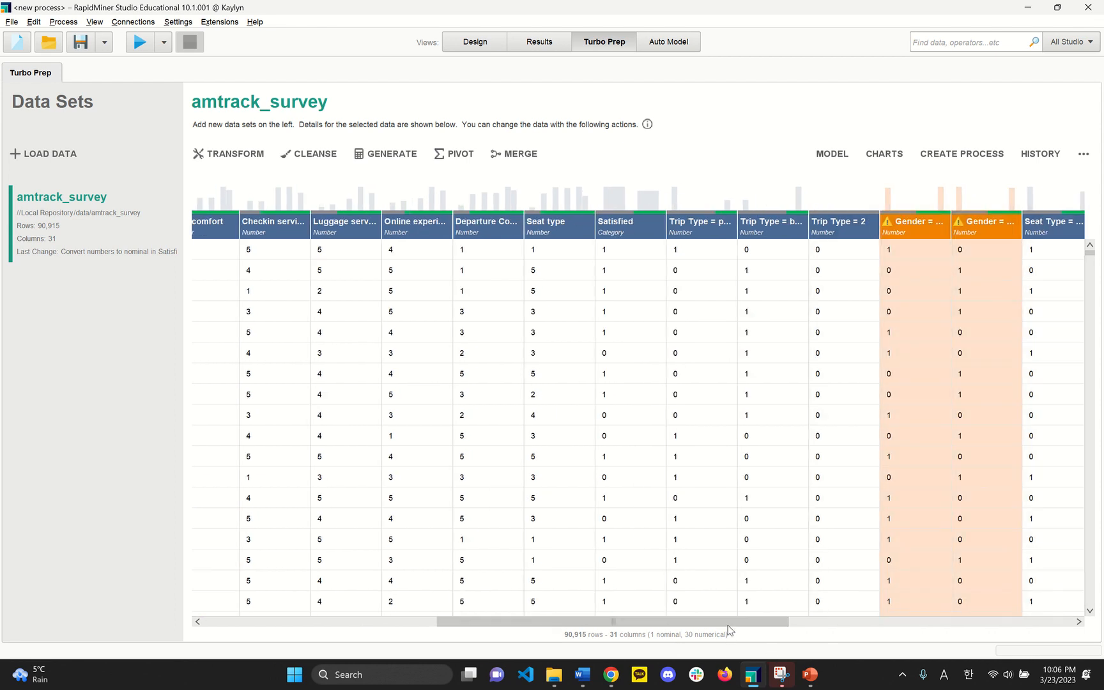
left_click_drag(730, 624, 924, 626)
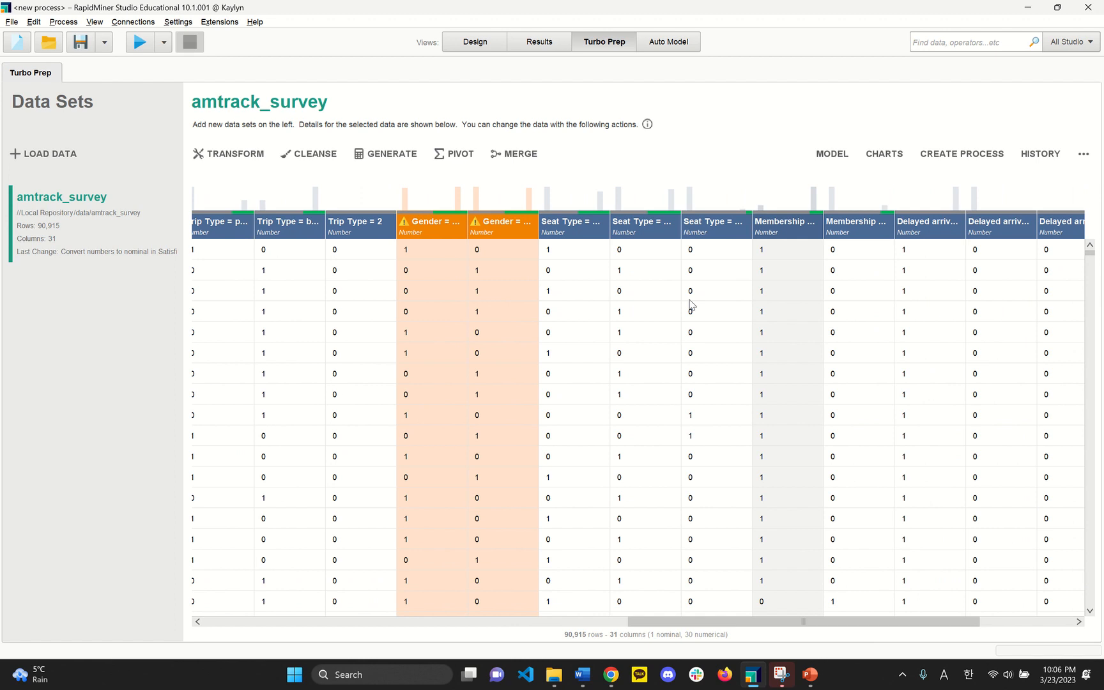
left_click(649, 225, "ctrl")
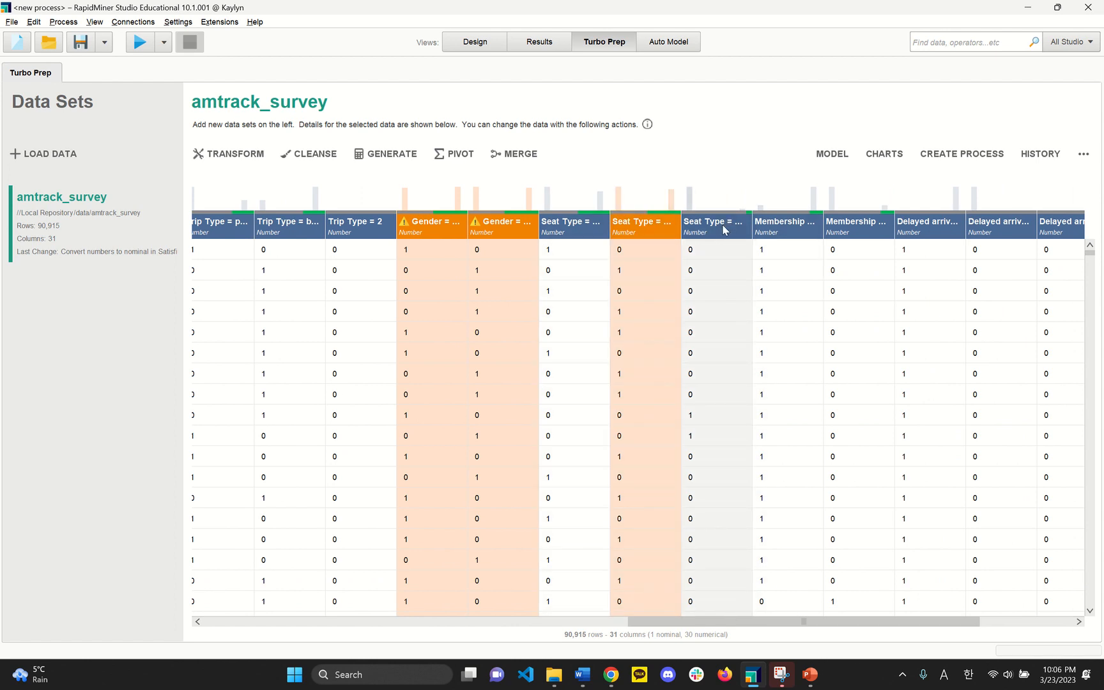
left_click(724, 224, "ctrl")
left_click(577, 224, "ctrl")
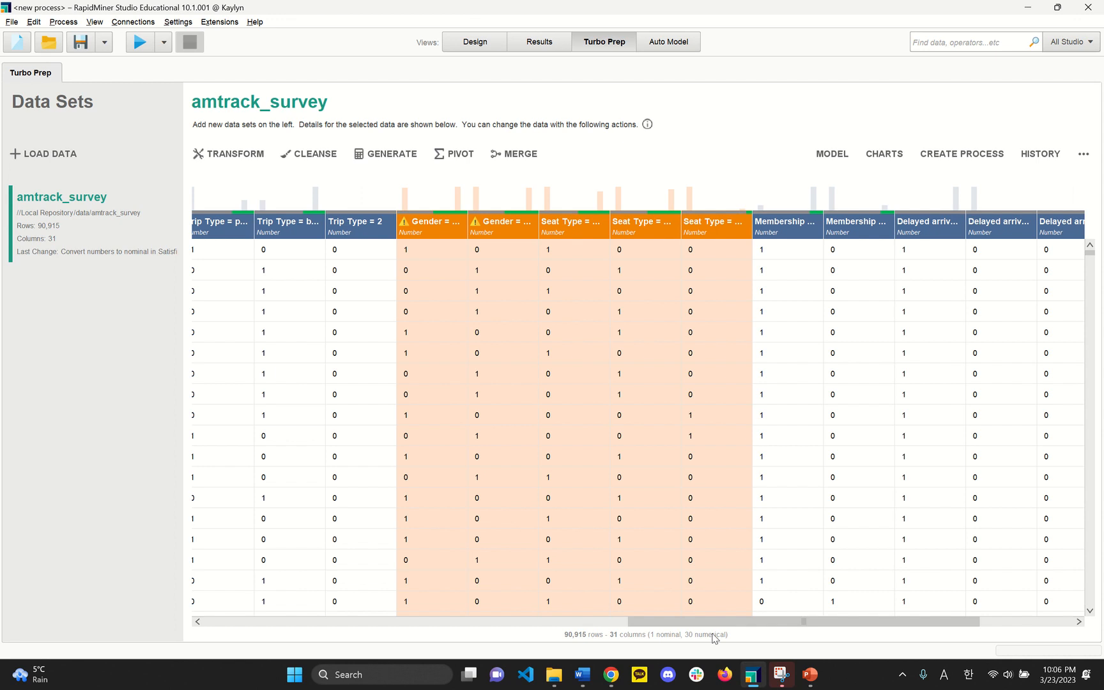
left_click_drag(696, 623, 651, 628)
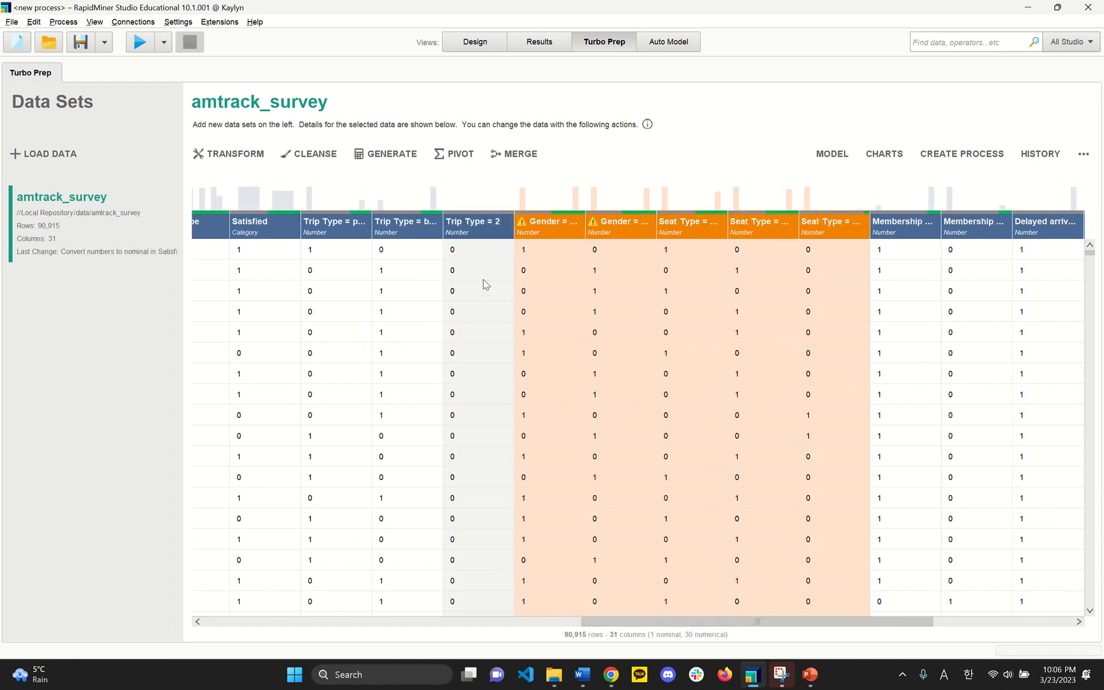
left_click(483, 236, "ctrl")
left_click(406, 228, "ctrl")
left_click(339, 230, "ctrl")
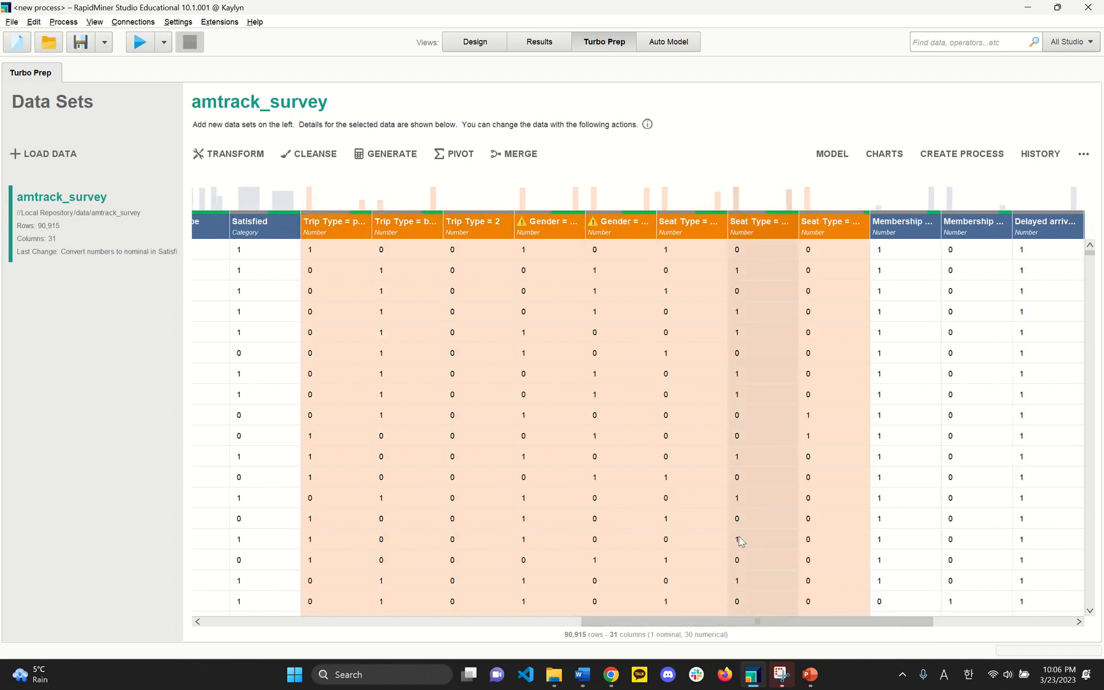
left_click_drag(802, 621, 371, 623)
left_click(230, 154)
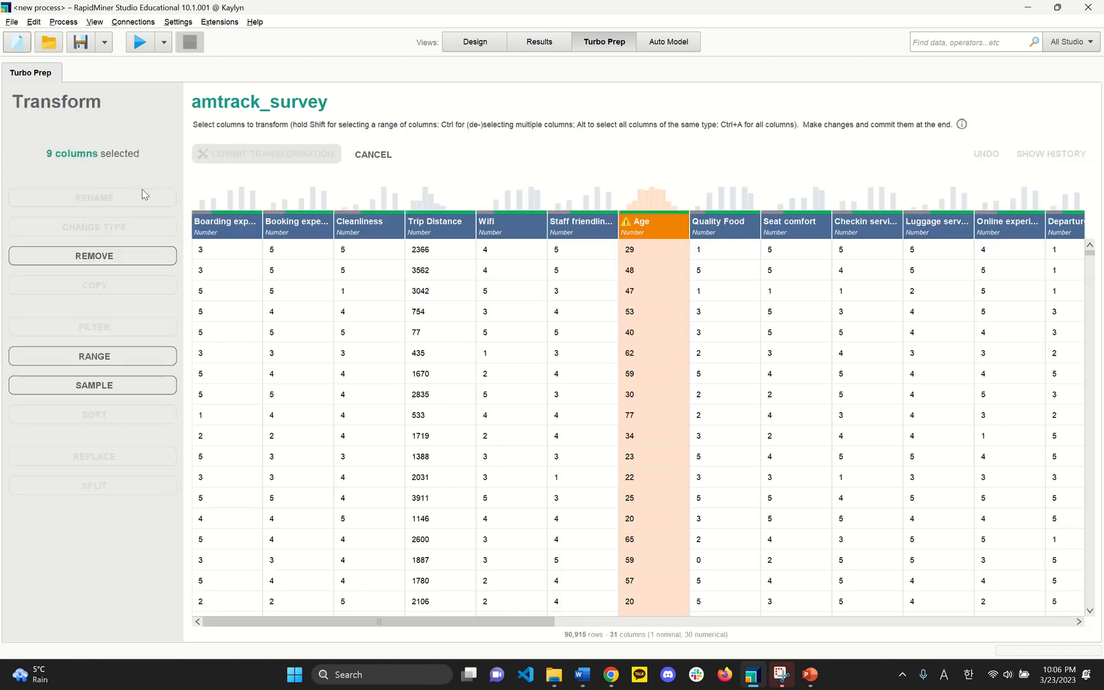
left_click(94, 255)
left_click(96, 281)
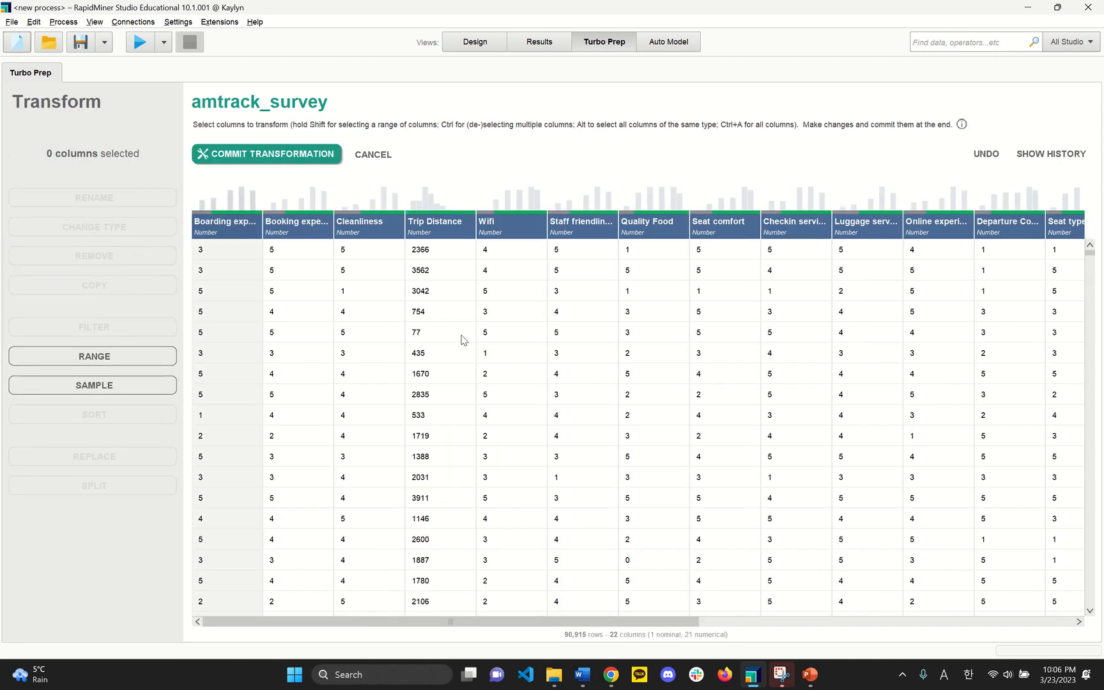
left_click(332, 155)
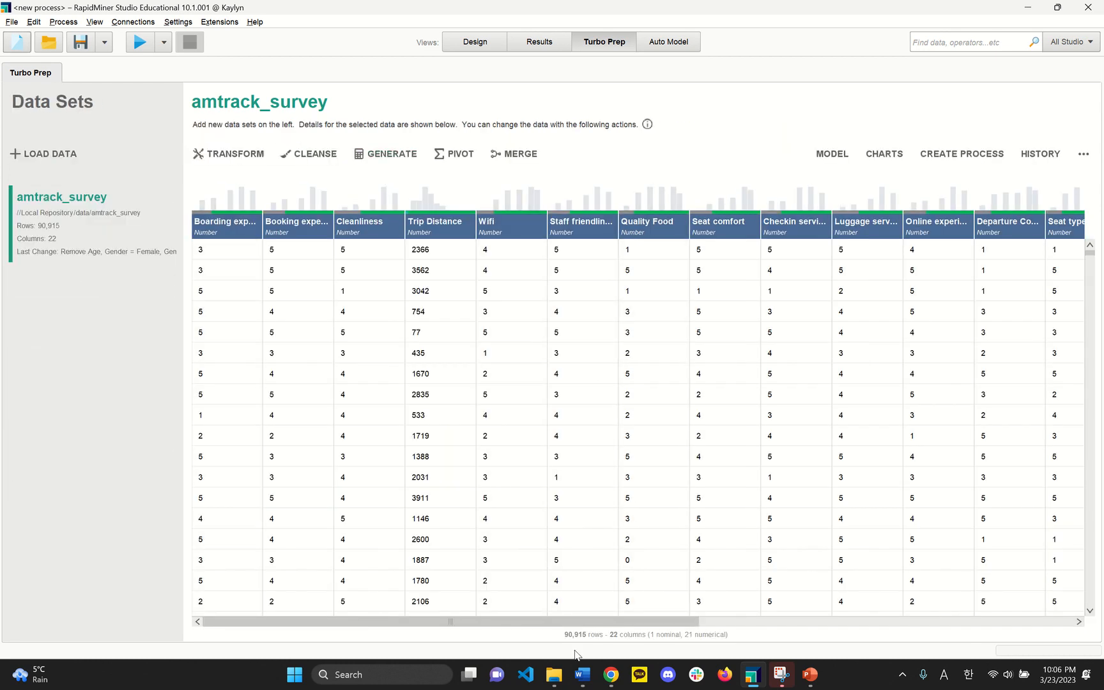
Build a pivot grouped by Satisfied with the averages of Boarding experience, Booking experience, Cleanliness, Staff friendliness and Quality Food.
left_click_drag(540, 623, 569, 623)
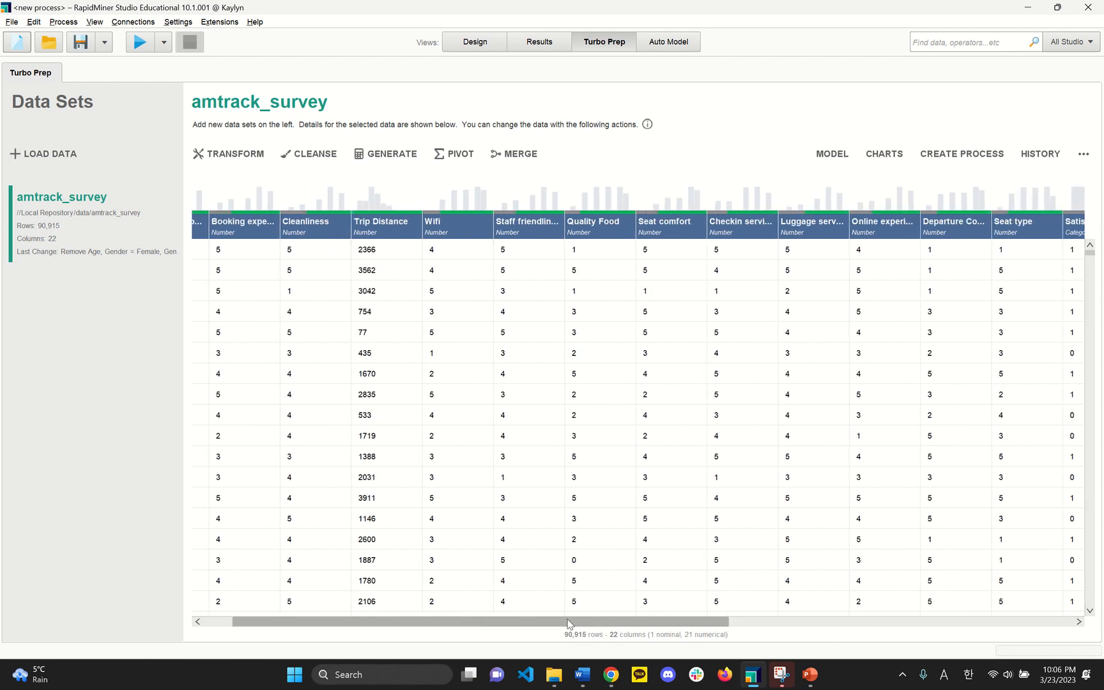
scroll(569, 623, "left", 1)
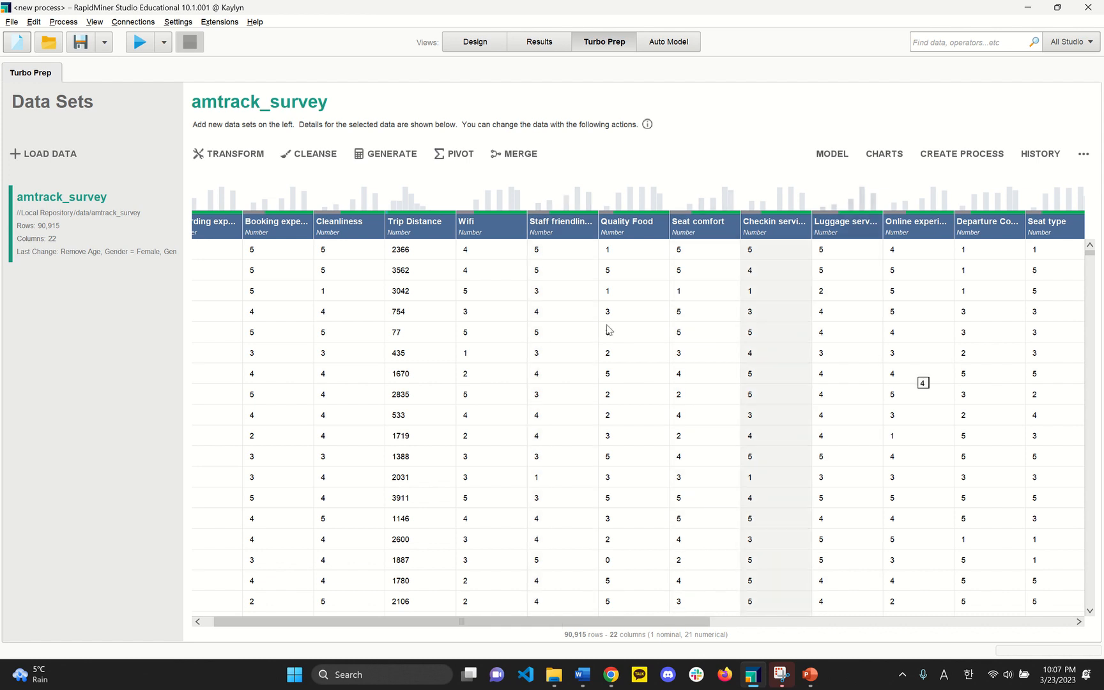
left_click(453, 154)
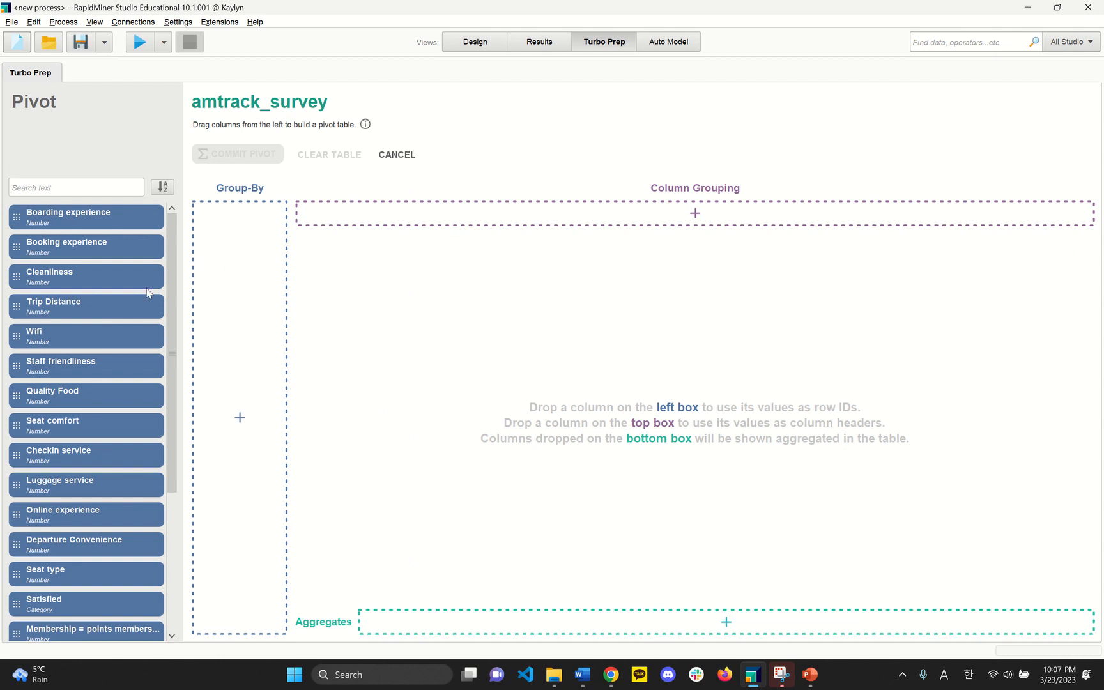
left_click_drag(80, 595, 234, 230)
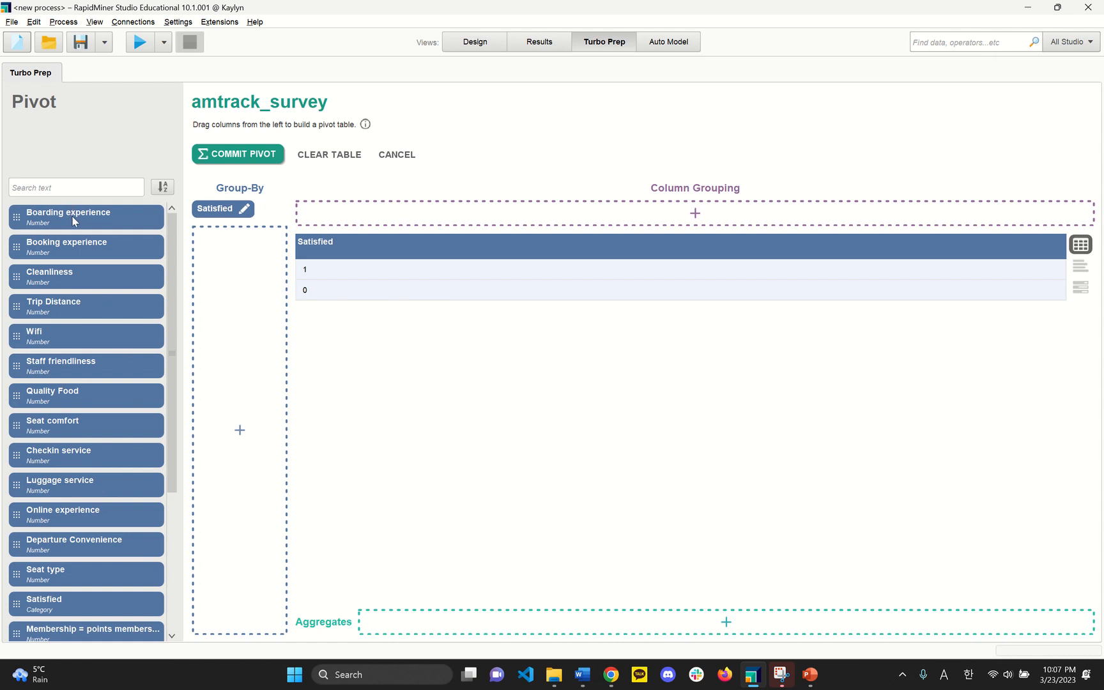
left_click_drag(55, 221, 388, 629)
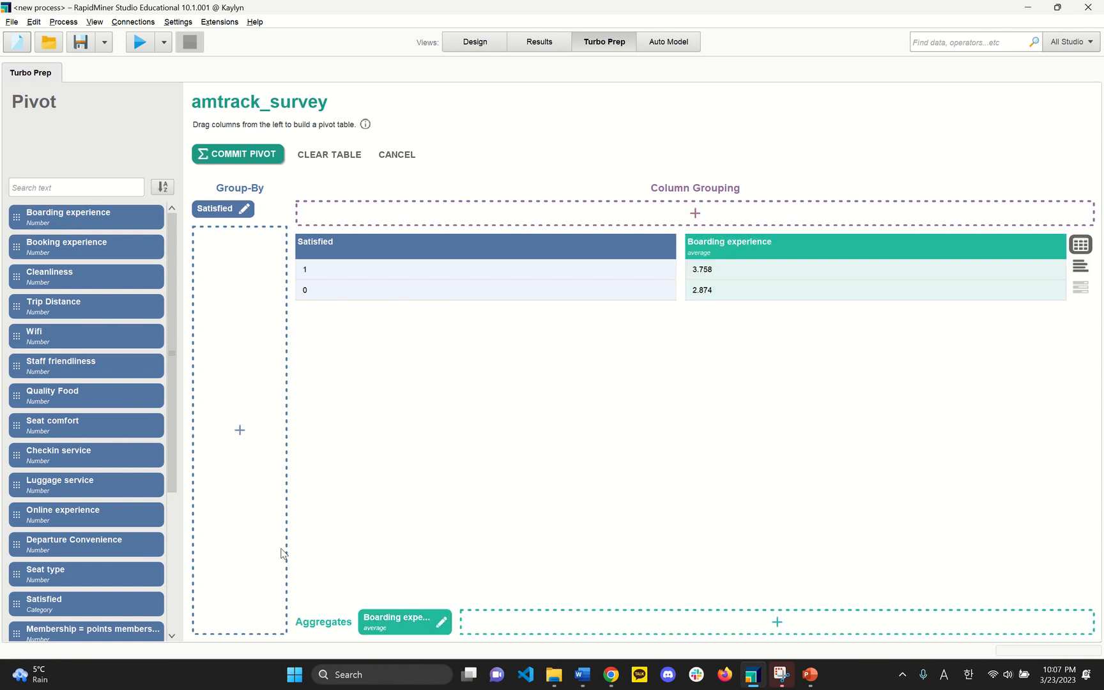
left_click_drag(69, 253, 501, 624)
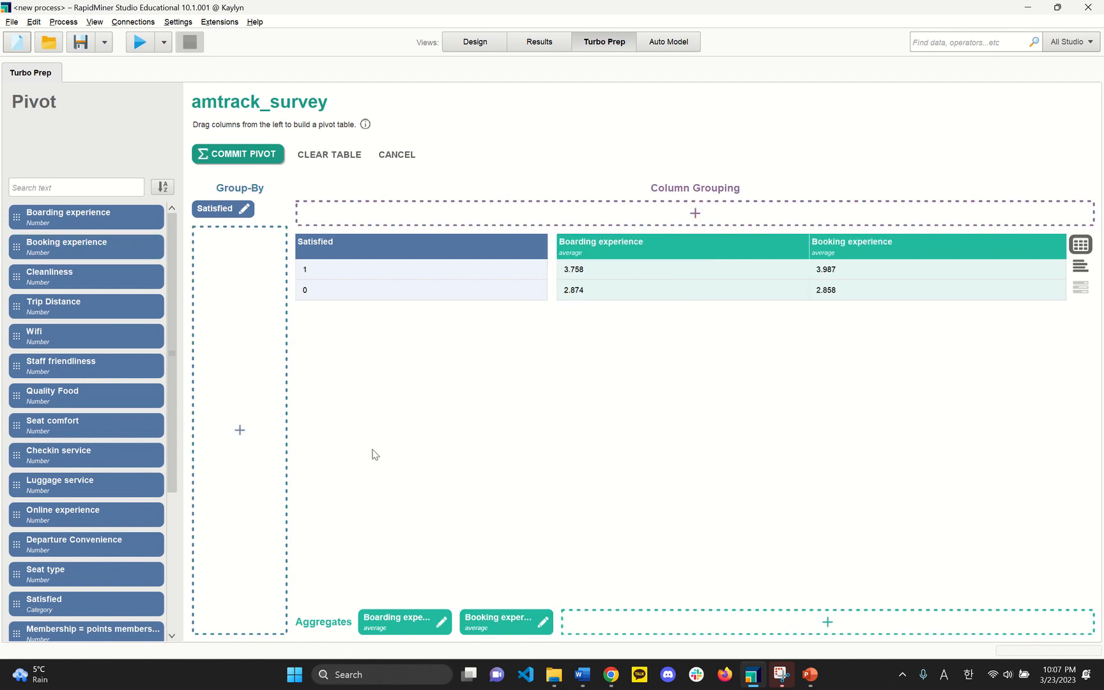
left_click_drag(76, 281, 609, 617)
left_click_drag(56, 373, 651, 626)
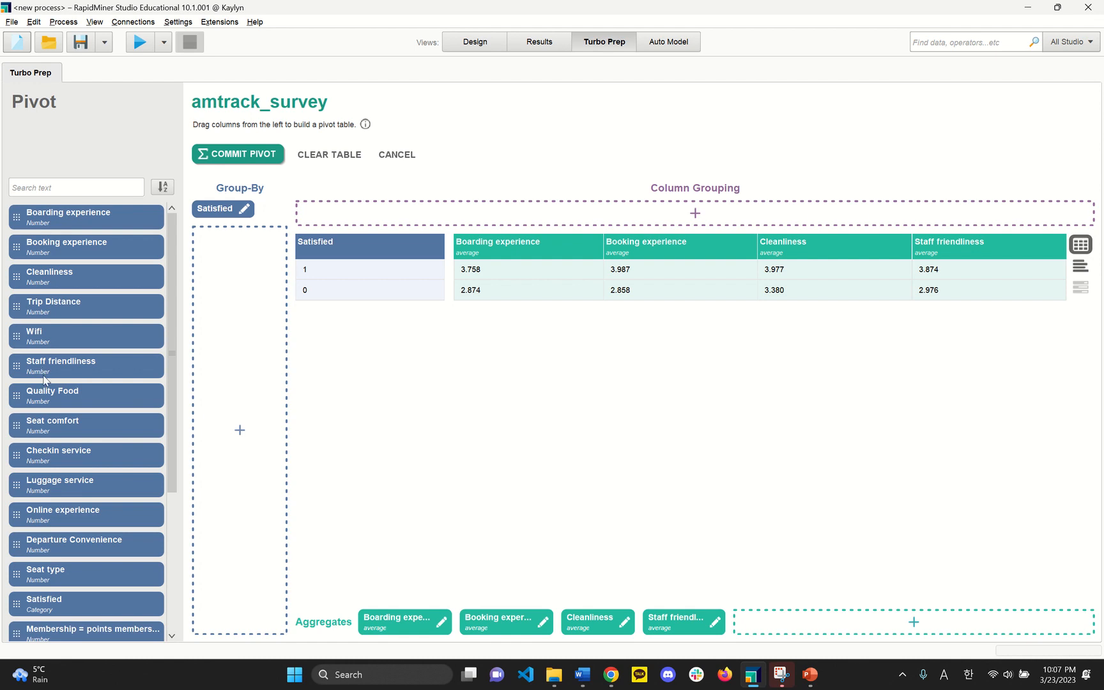
left_click_drag(34, 400, 754, 625)
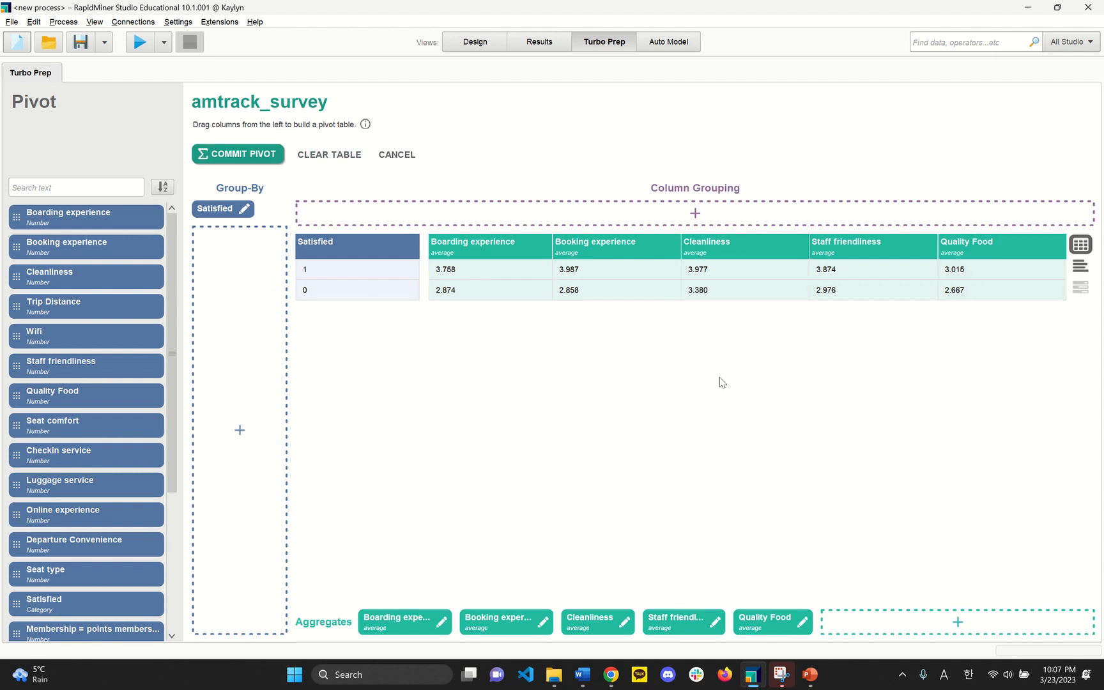
View the pivot averages as a bar chart and discard the pivot without committing it.
left_click(1080, 267)
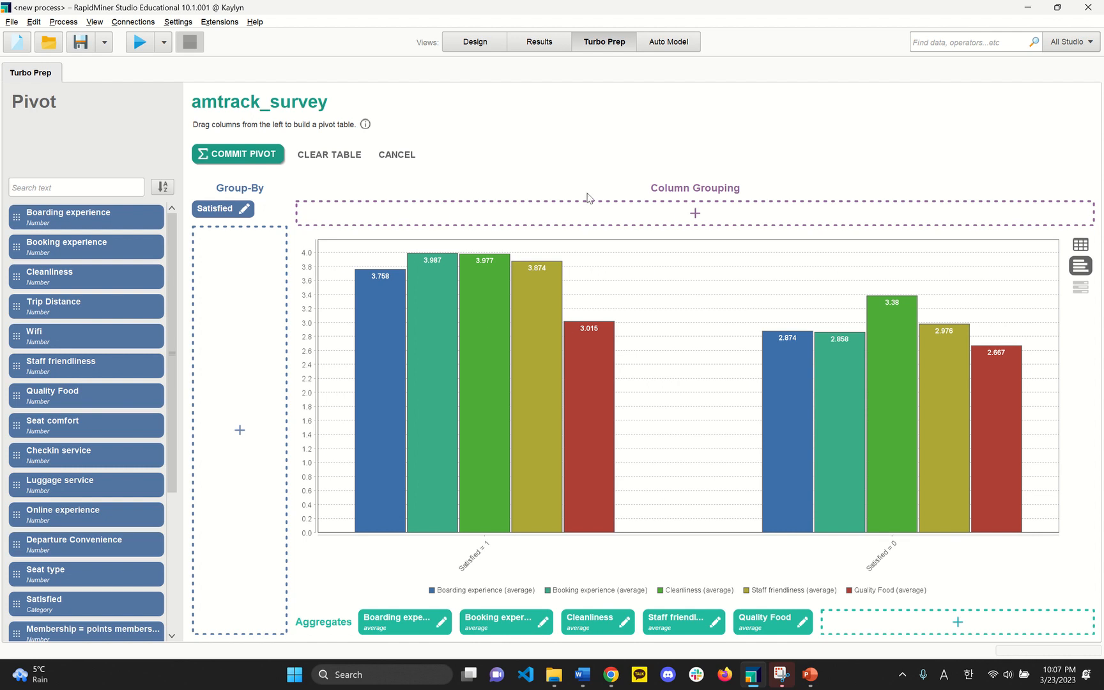
left_click(394, 156)
left_click(528, 353)
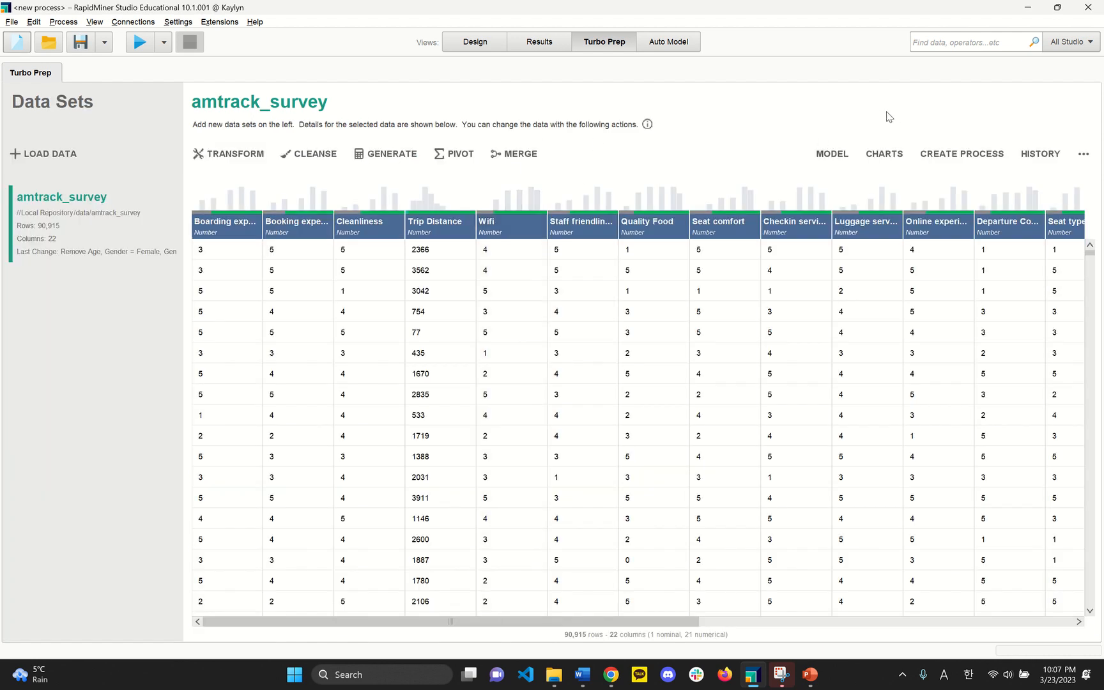
Export the prepared data to the data folder of the Local Repository as amtrack_survey Transformed.
left_click(1084, 157)
left_click(1075, 169)
left_click(418, 284)
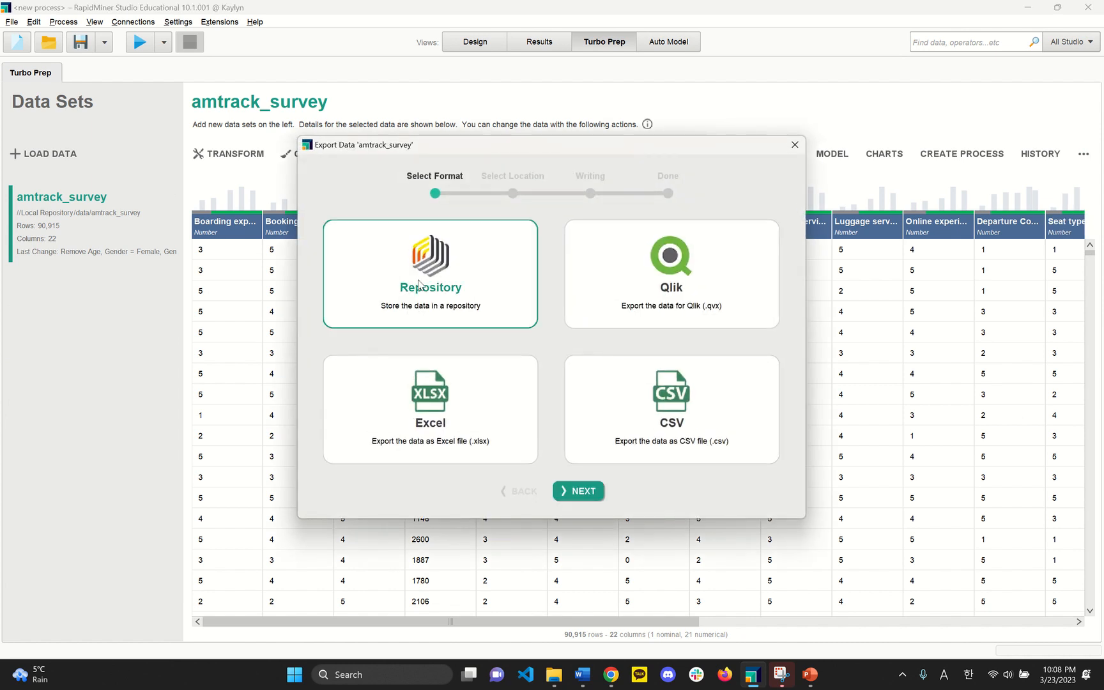
left_click(575, 491)
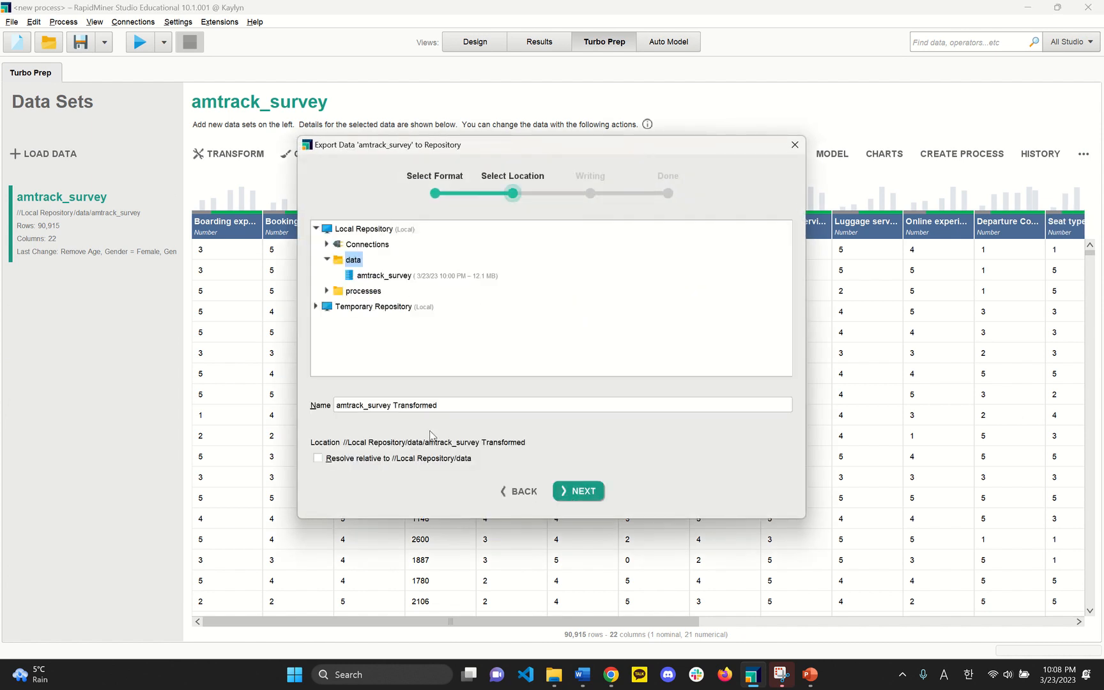
left_click(575, 491)
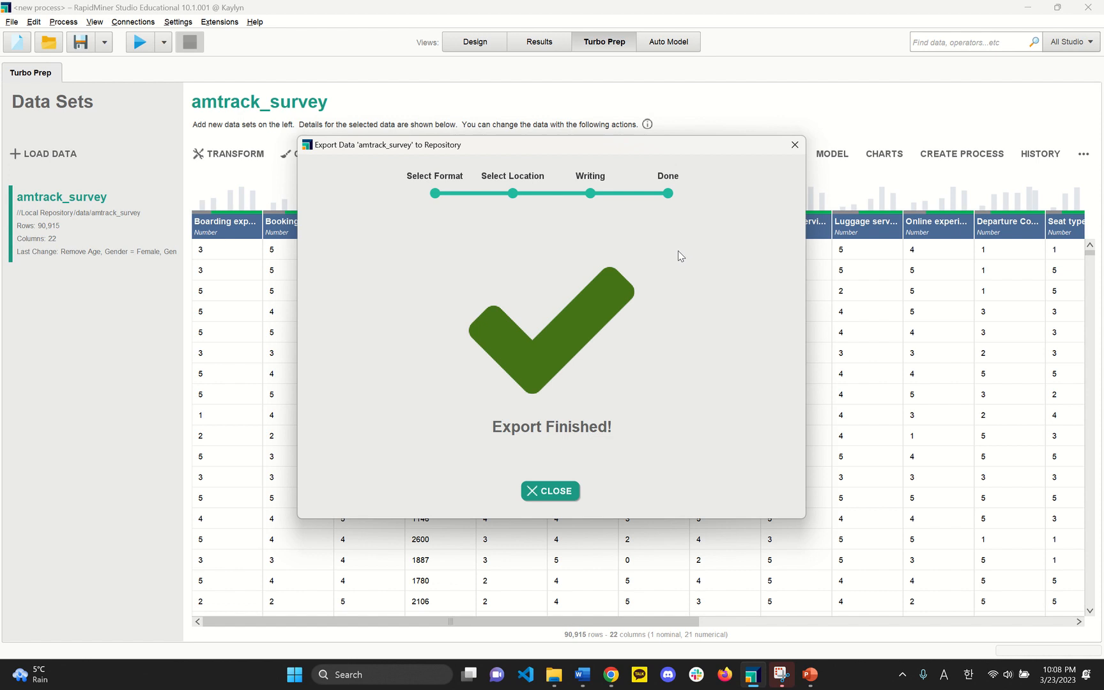
left_click(548, 491)
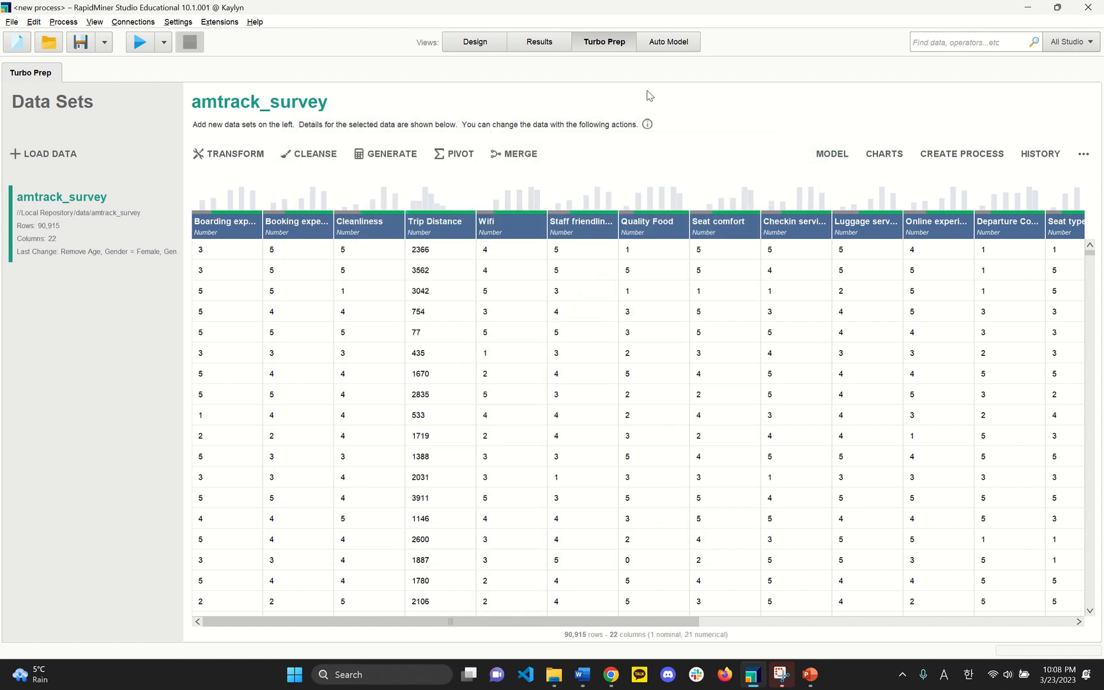
Add amtrack_survey Transformed to the empty design process, connect its output to the result port and run the process.
left_click(475, 42)
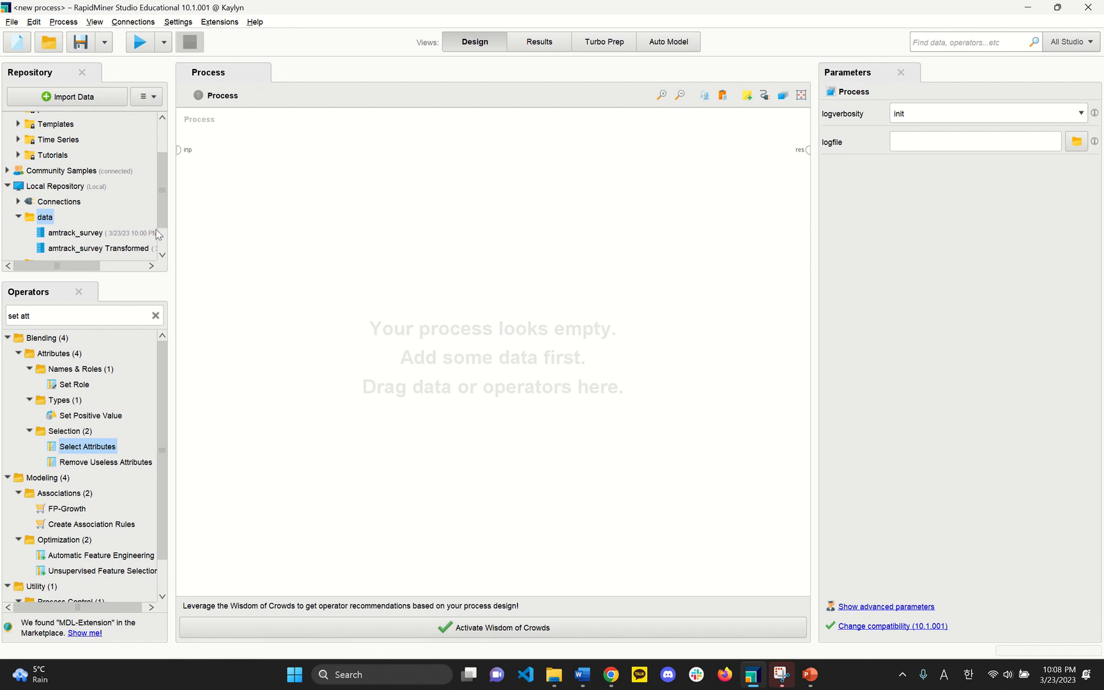
left_click_drag(89, 255, 279, 279)
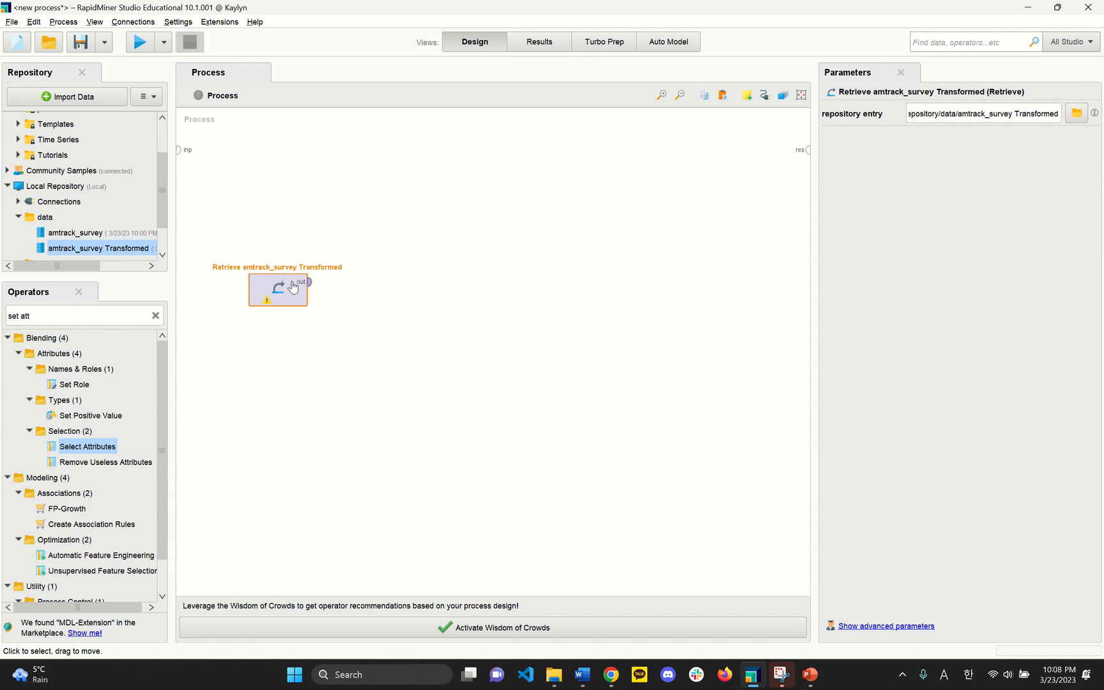
left_click(308, 282)
left_click(808, 151)
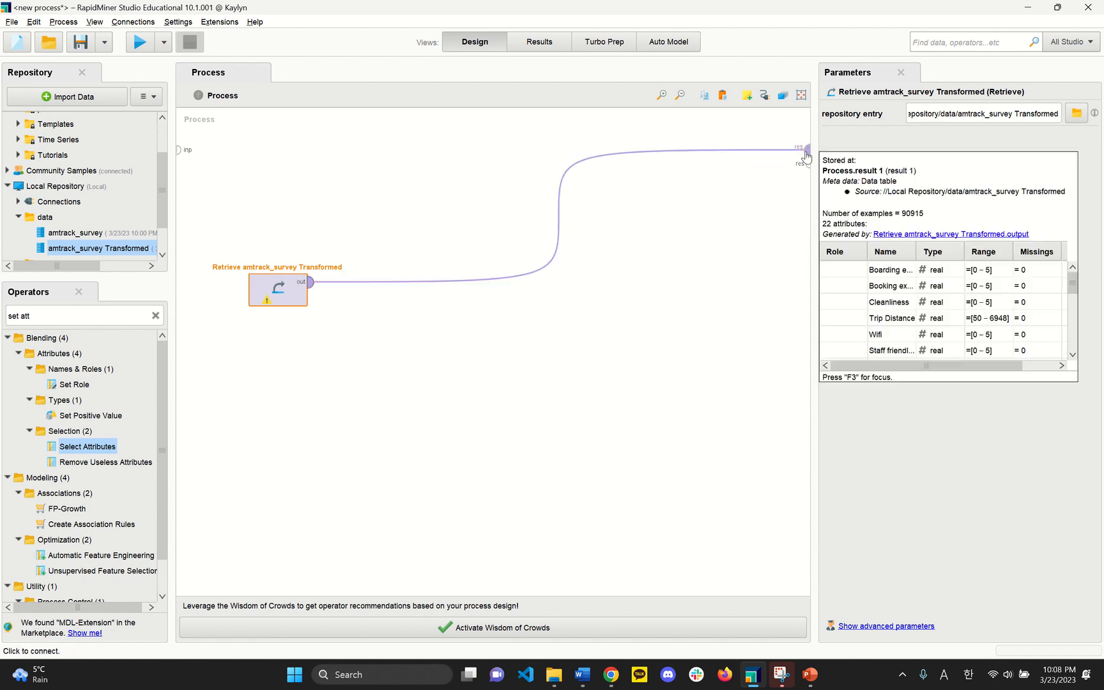
left_click(139, 42)
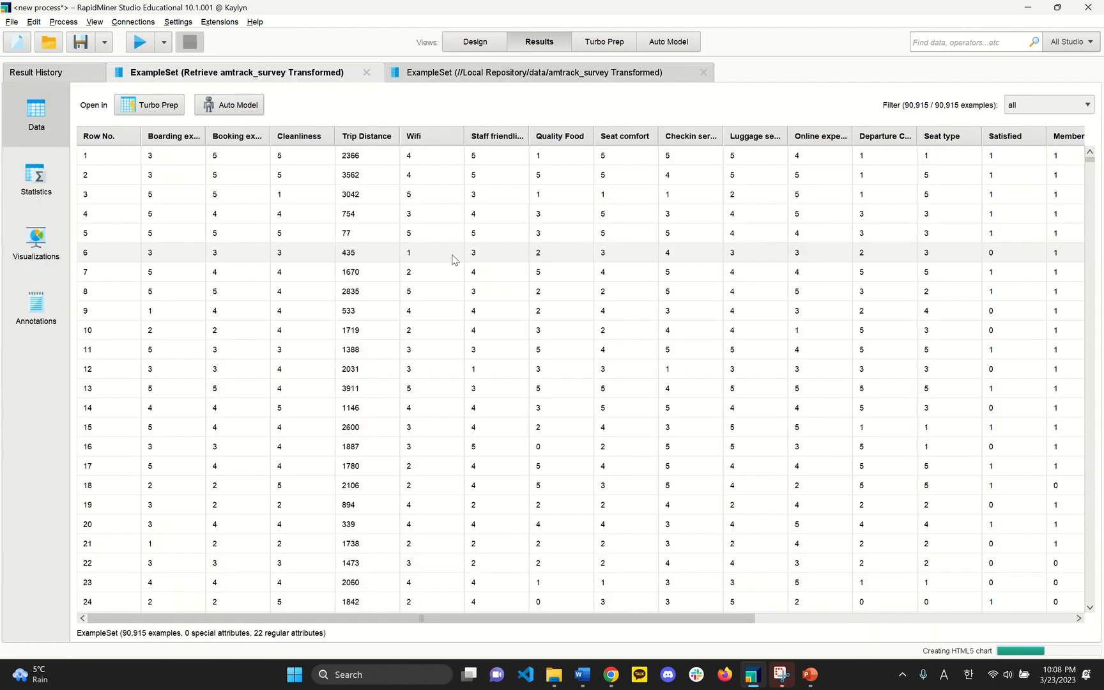
Return to the process design and delete the connection between the Retrieve output and the result port.
left_click(475, 45)
left_click(553, 224)
key("Delete")
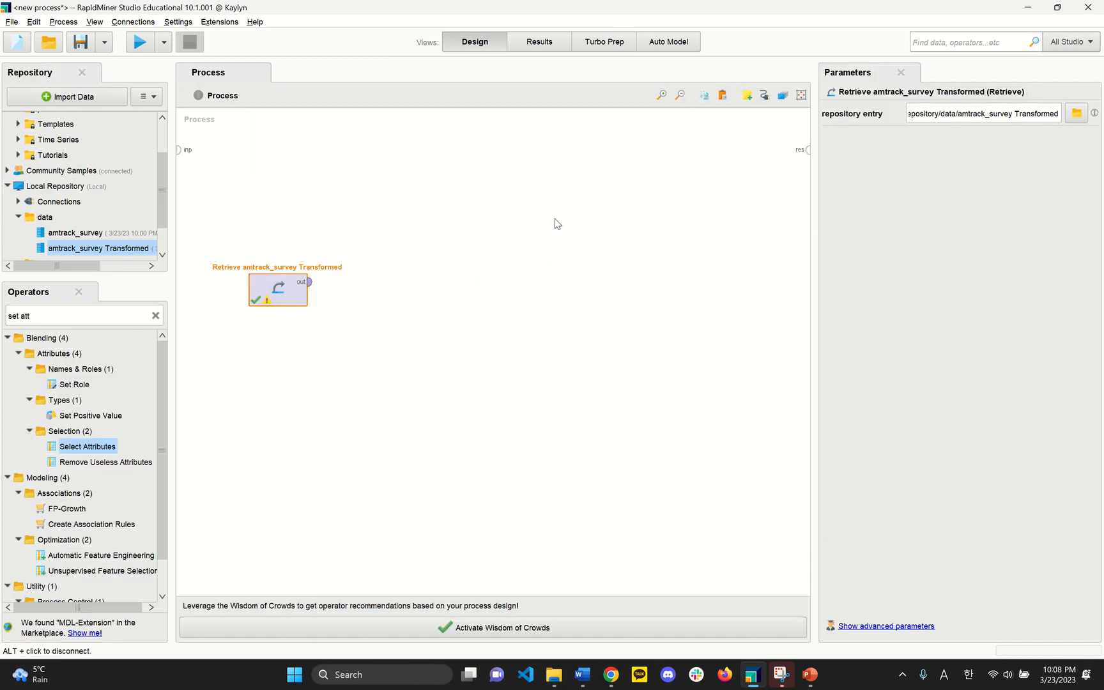
Add a Cross Validation operator beside Retrieve amtrack_survey Transformed and connect the Retrieve output to its example set input.
left_click(373, 345)
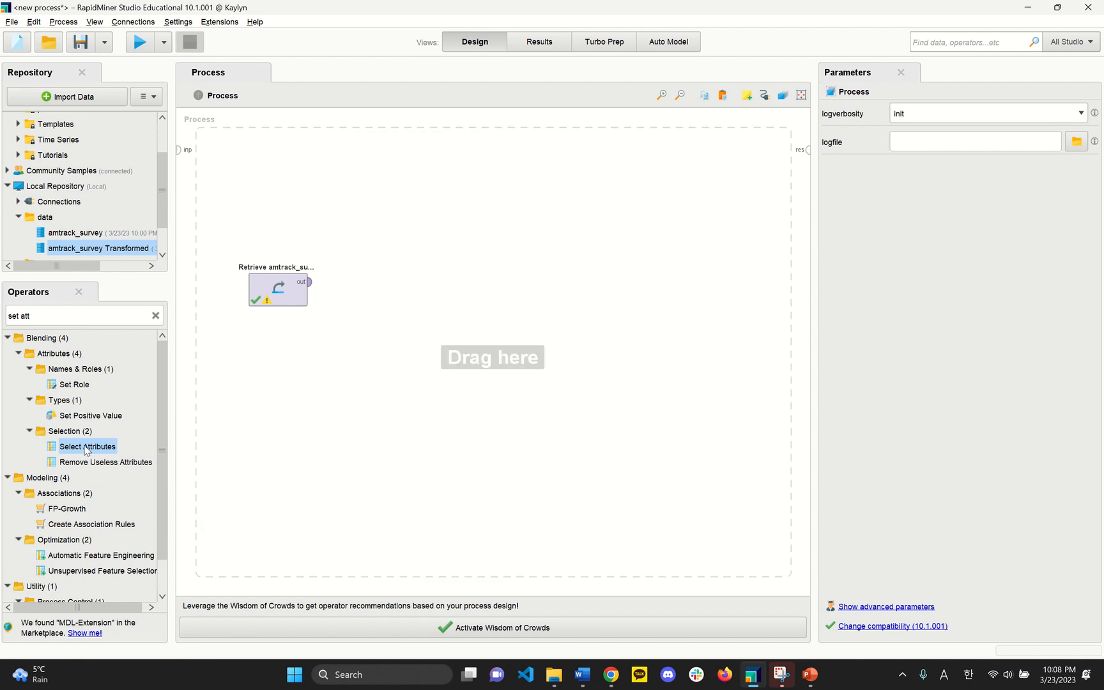
scroll(84, 449, "down", 1)
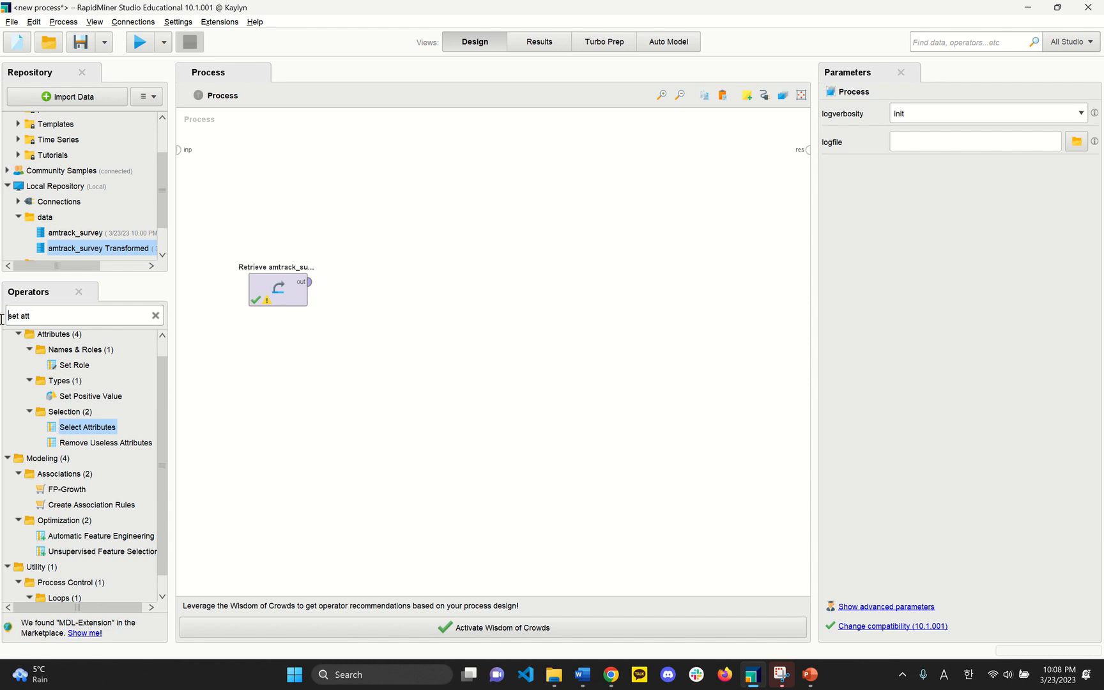
triple_click(72, 315)
type("cross")
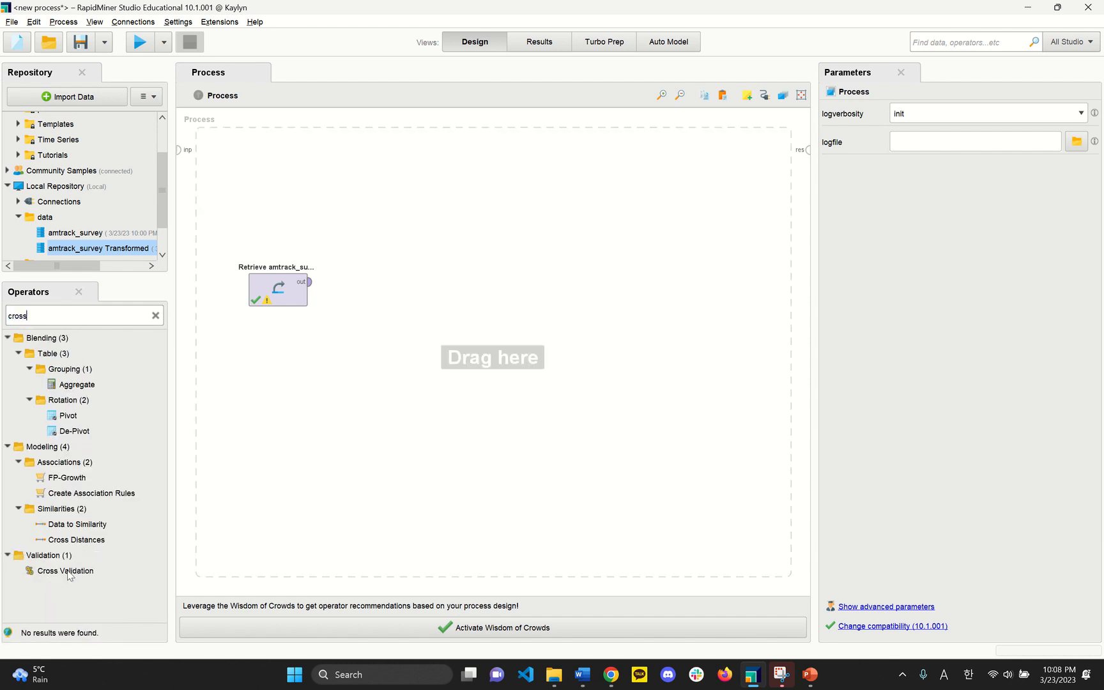
left_click_drag(66, 570, 377, 292)
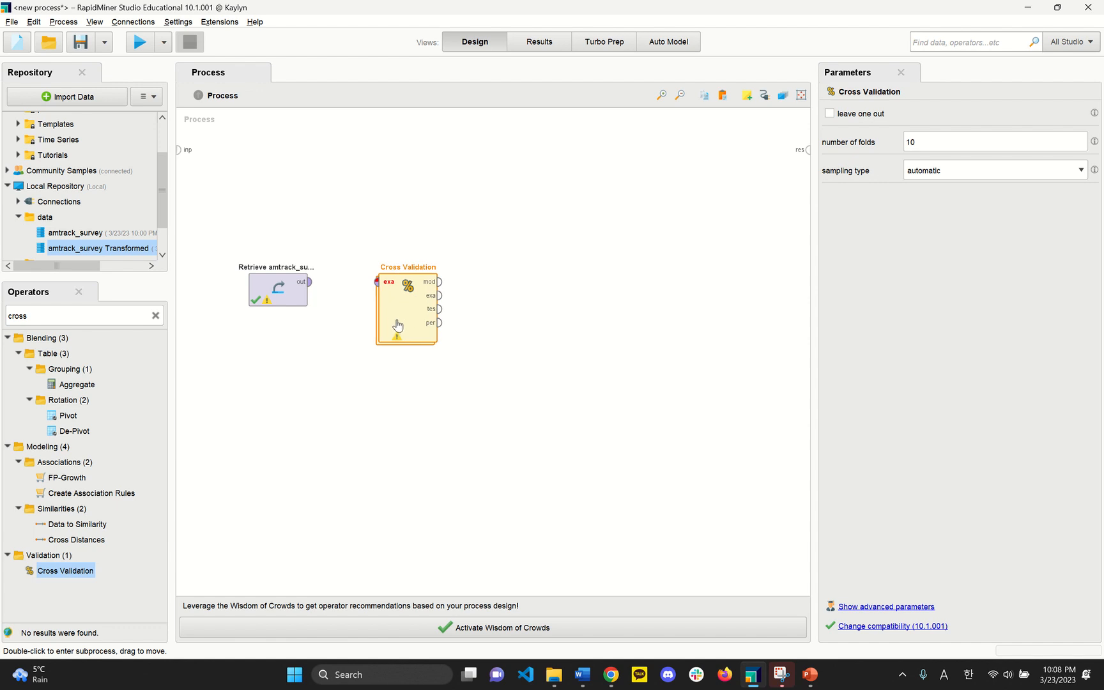
left_click(309, 282)
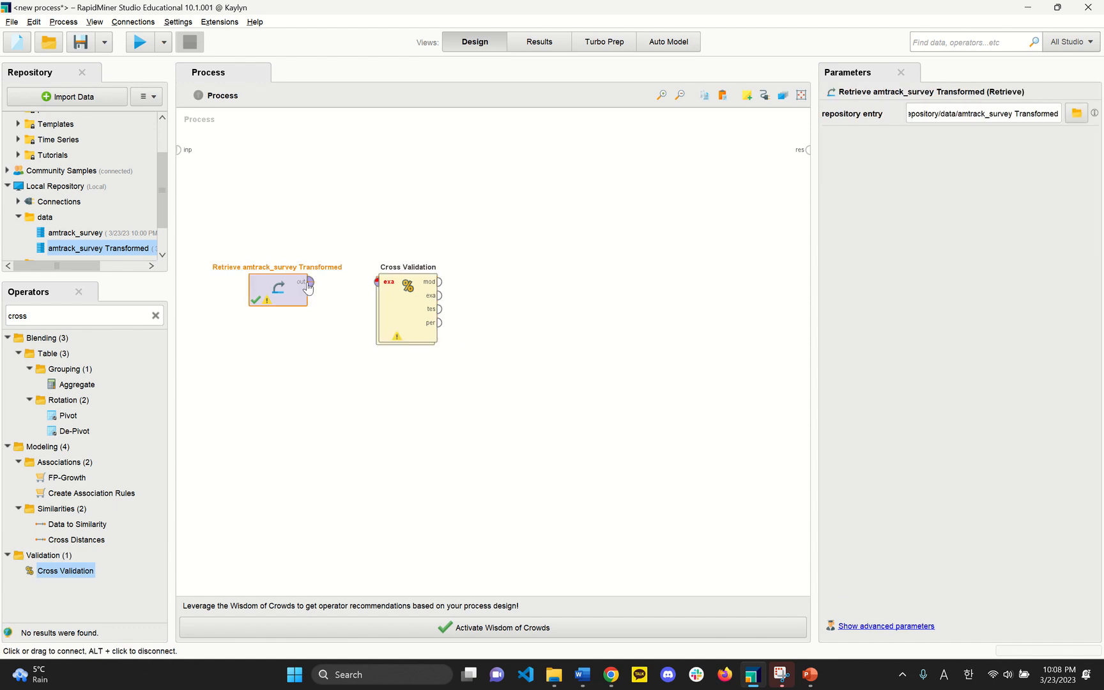
left_click(377, 282)
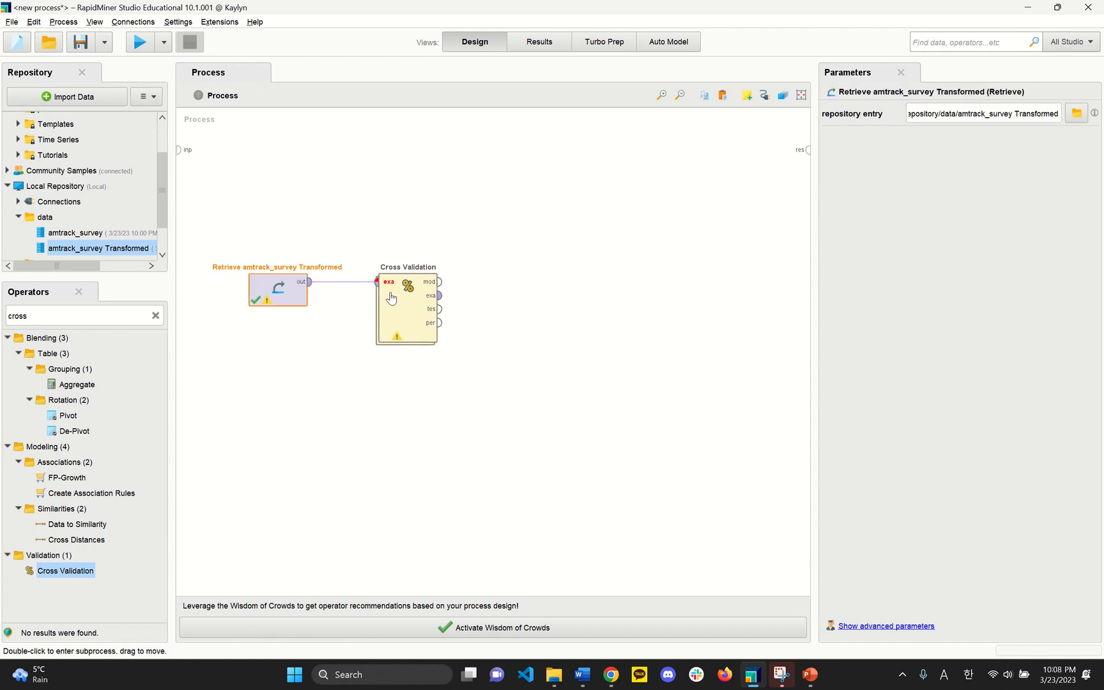
Resolve Cross Validation's missing label problem with the suggested fix, choosing Satisfied as the attribute whose role is changed.
left_click(397, 342)
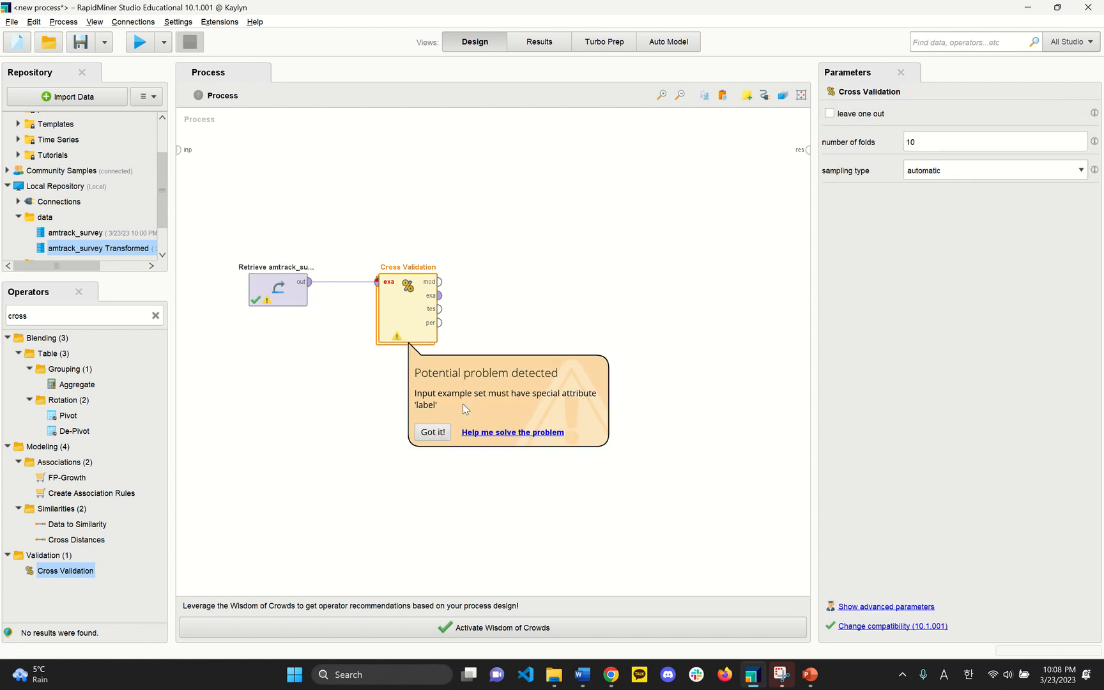
left_click(490, 435)
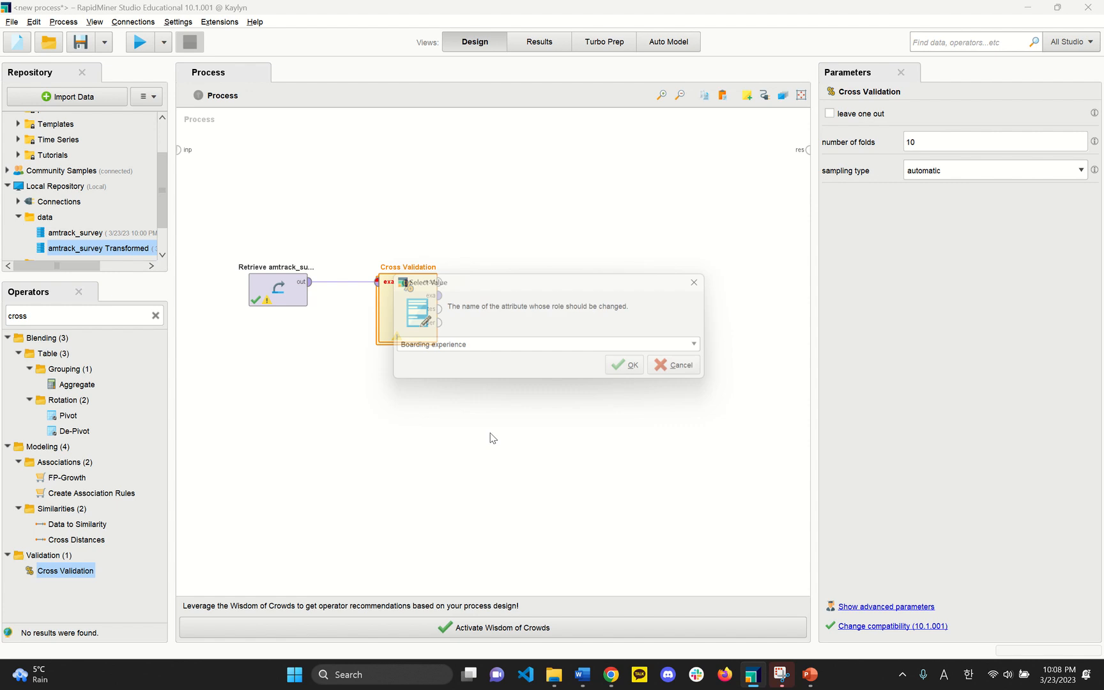
left_click(467, 350)
scroll(452, 390, "down", 8)
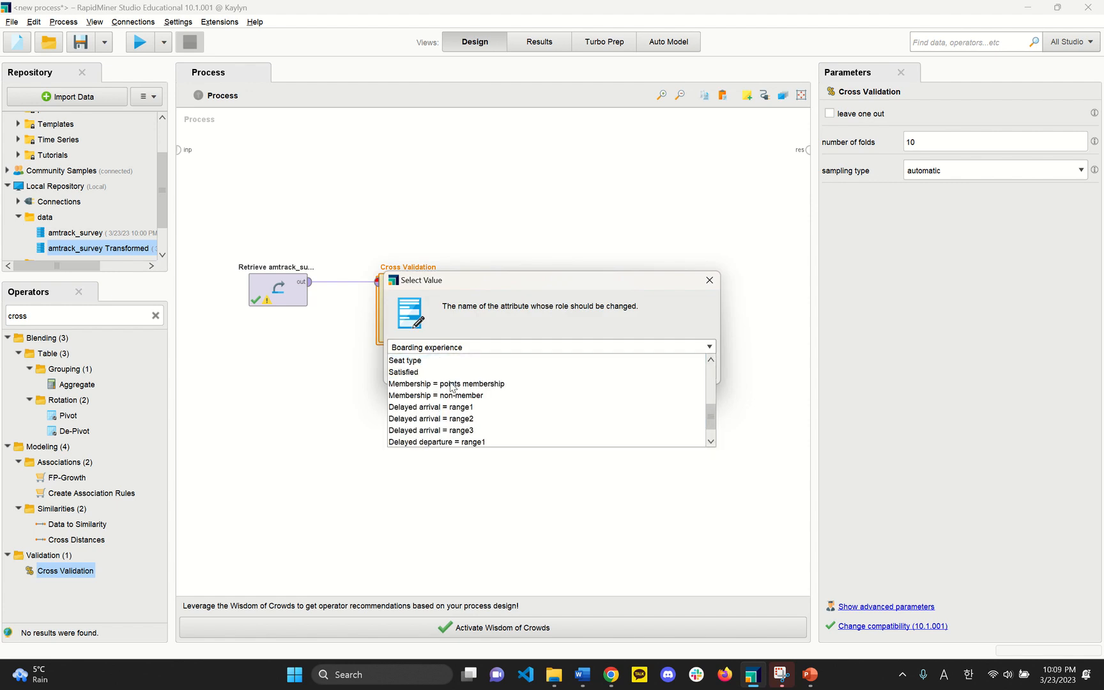
scroll(452, 395, "up", 1)
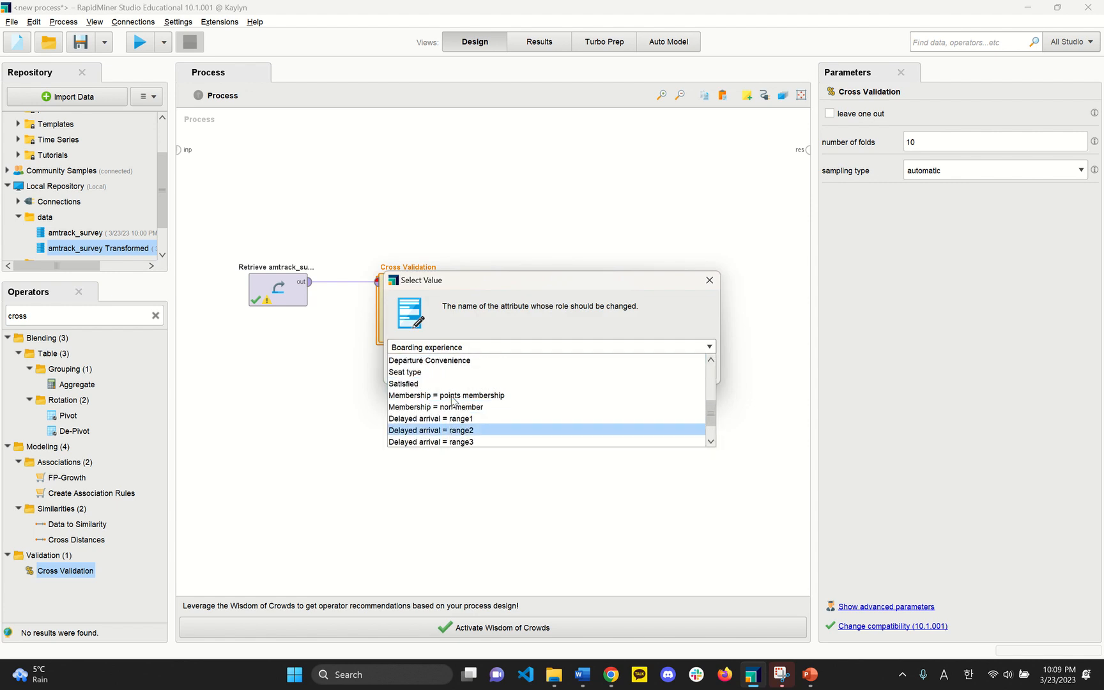
left_click(402, 383)
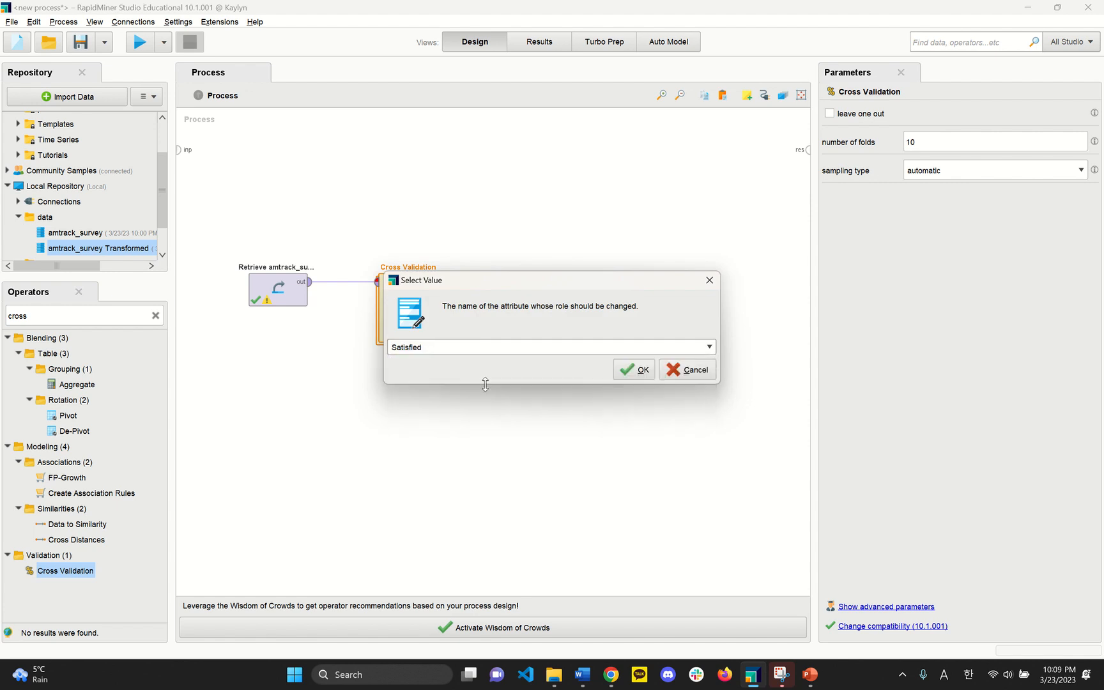
left_click(635, 374)
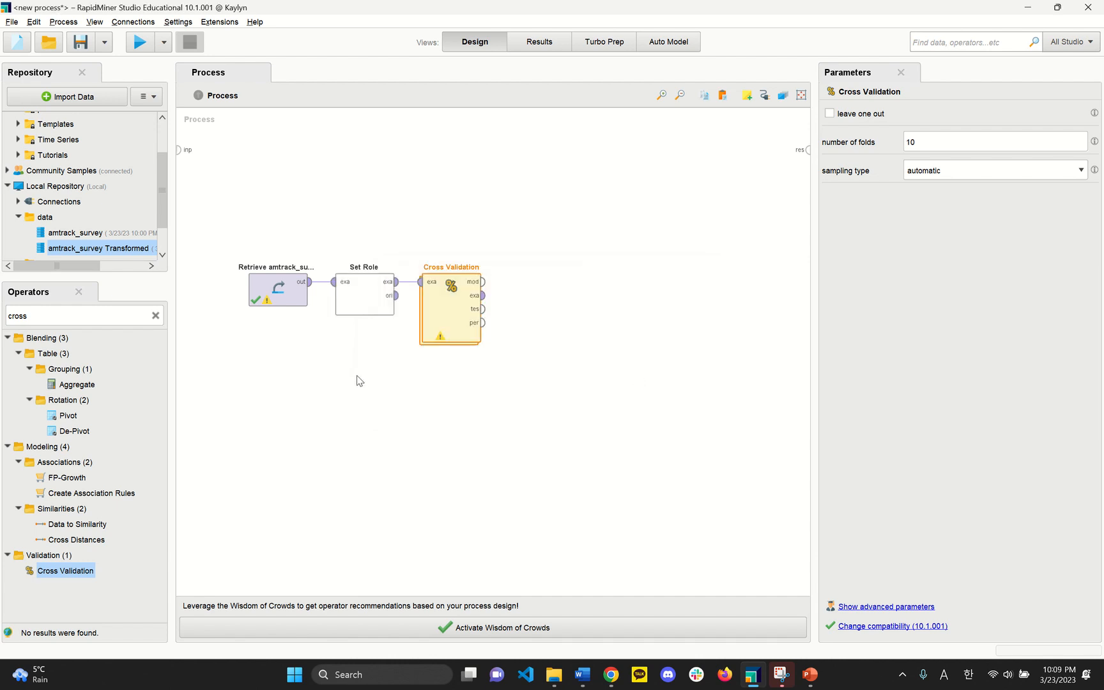
Look inside the Cross Validation subprocess, return to the main process and read the operator's remaining problem warning.
double_click(437, 344)
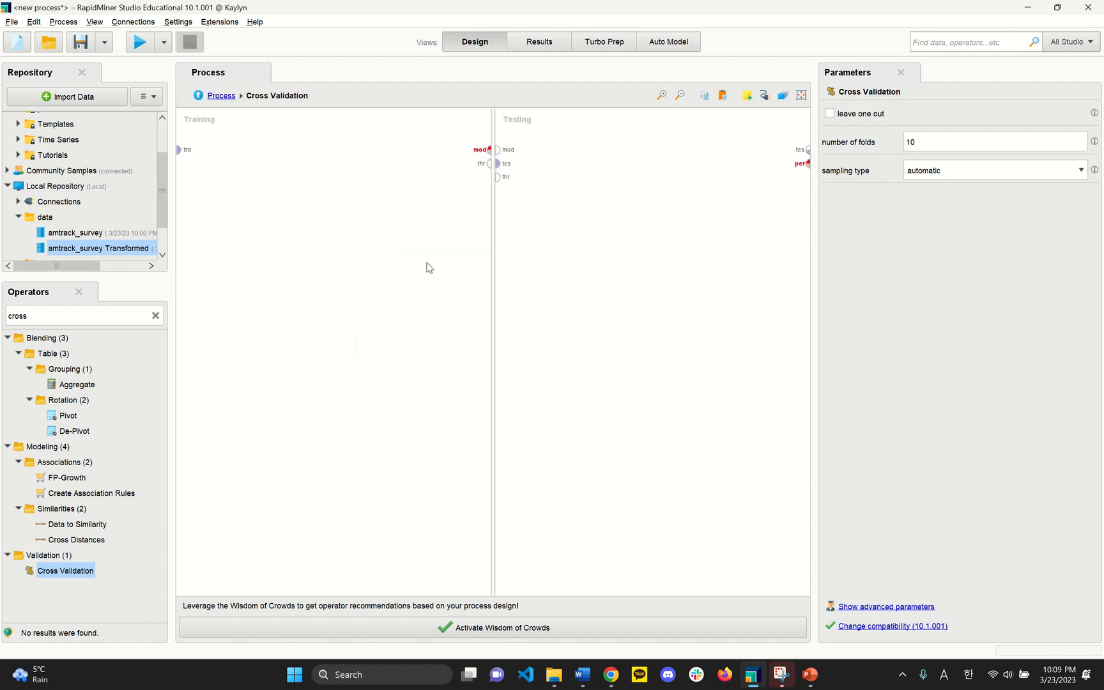
left_click(230, 96)
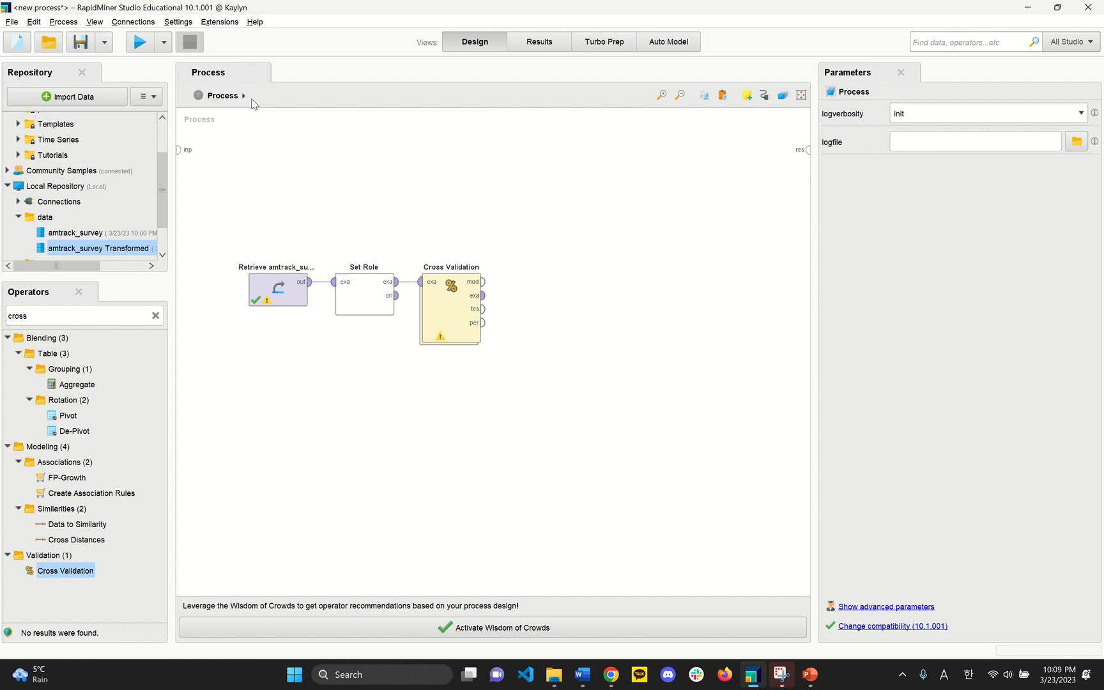
left_click(442, 340)
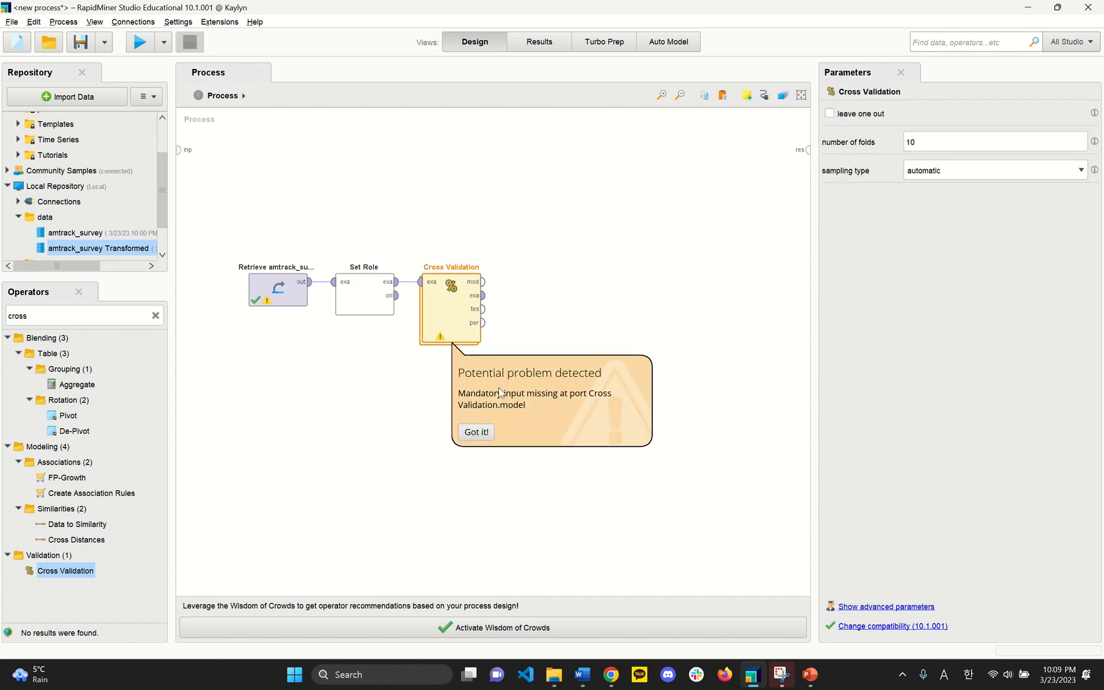
left_click(477, 432)
Inside Cross Validation, add Logistic Regression to the Training area and connect the training data to its tra input.
double_click(444, 330)
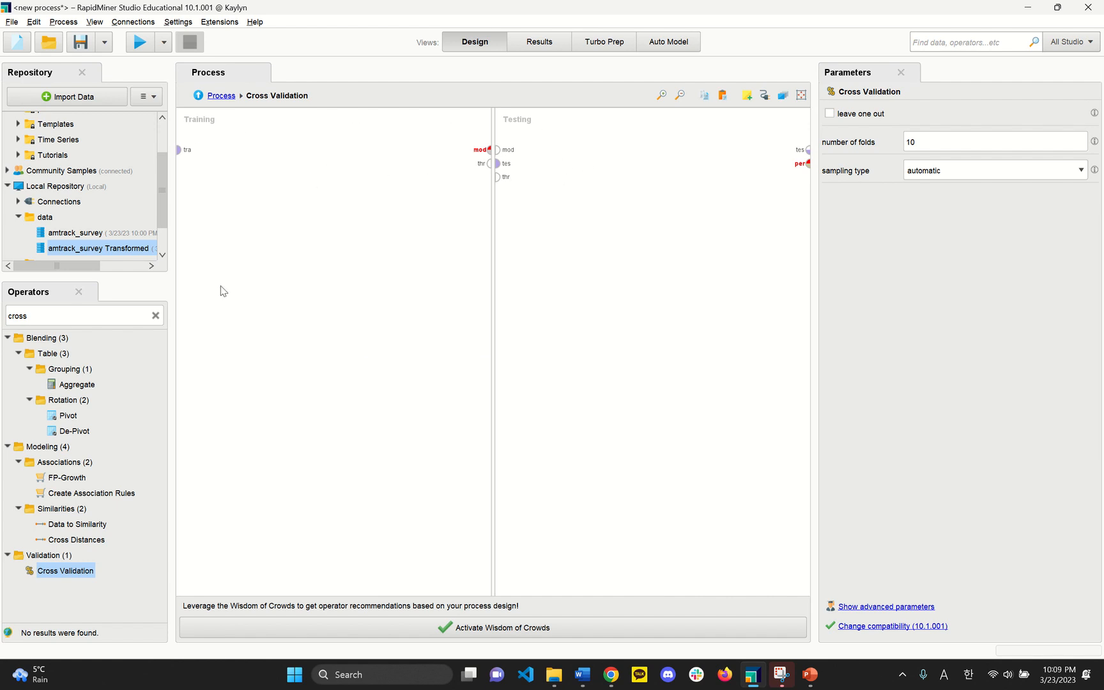
double_click(70, 318)
key("BackSpace")
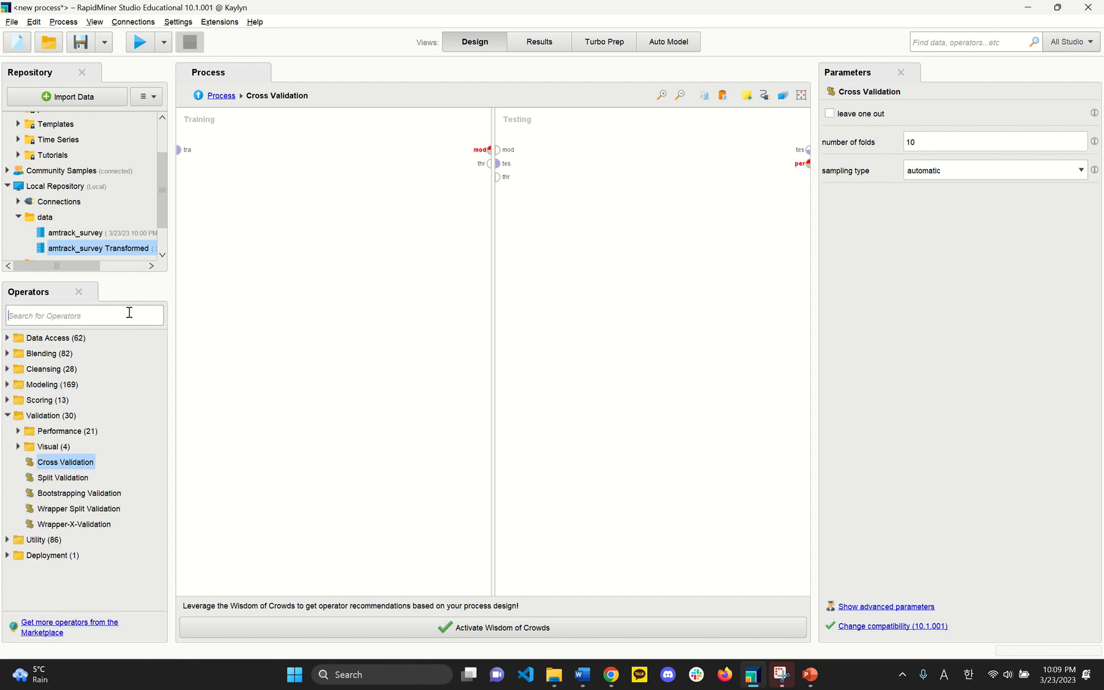
type("logis")
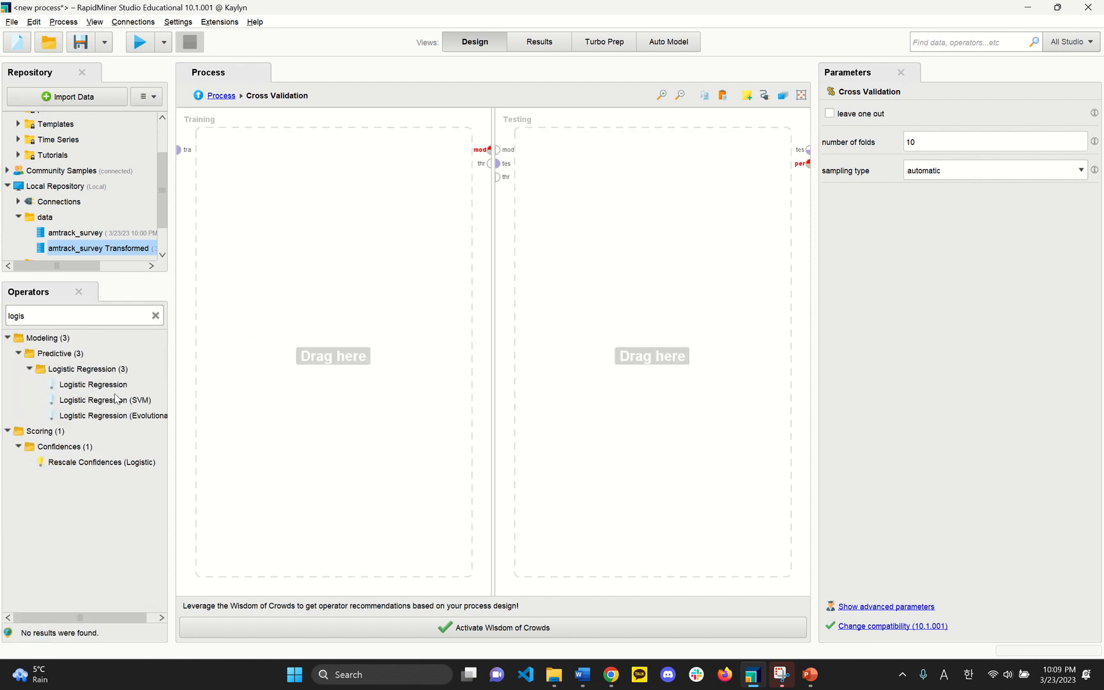
left_click_drag(105, 392, 286, 260)
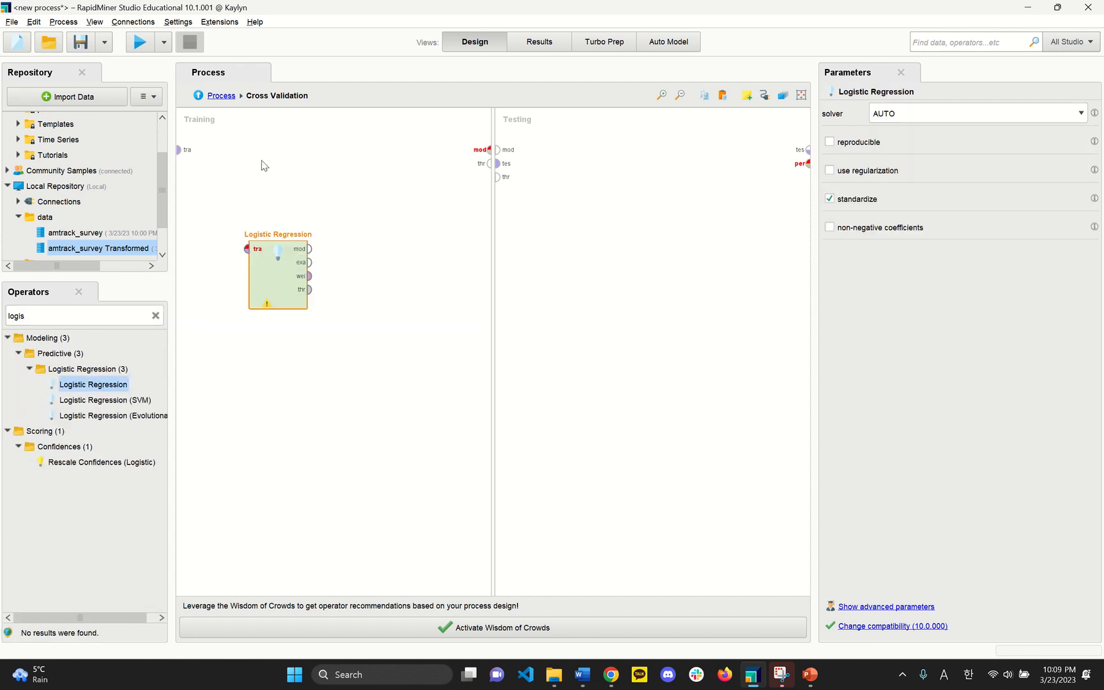
left_click(181, 151)
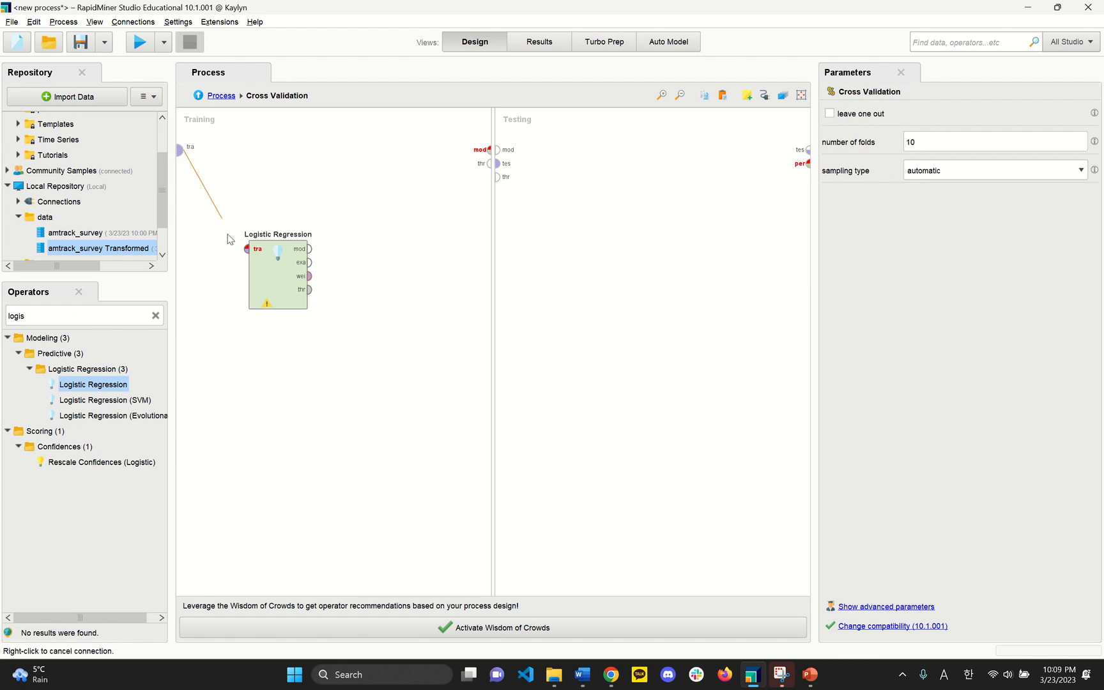
left_click(246, 249)
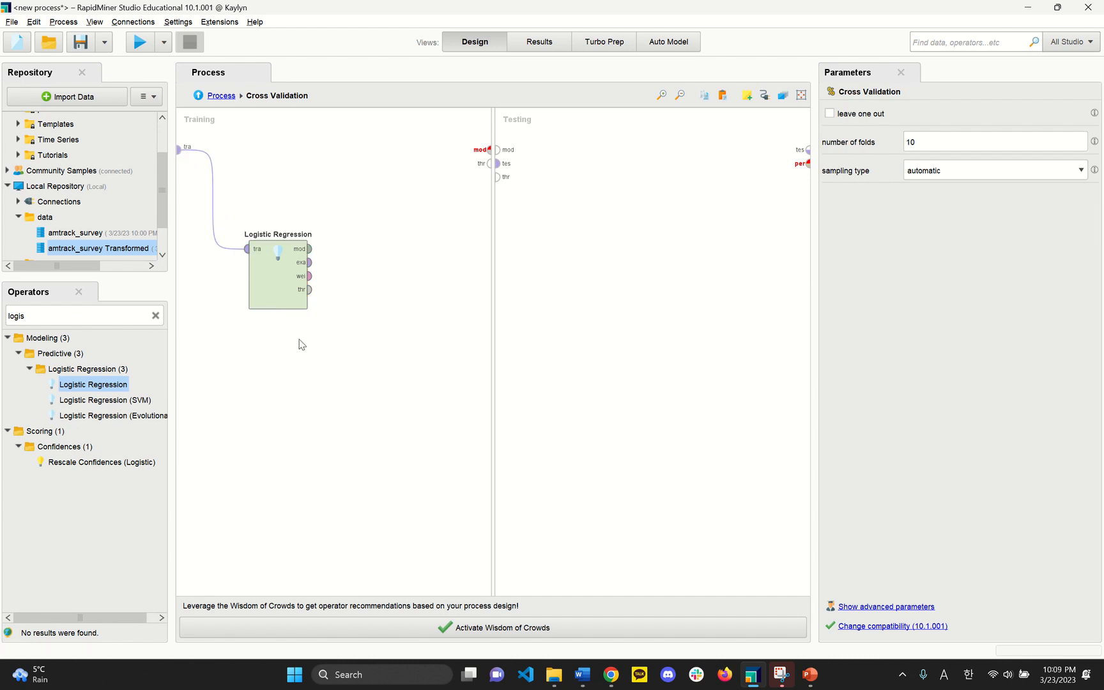
Connect Logistic Regression's mod and thr outputs to the Training area's mod and thr ports.
left_click(309, 249)
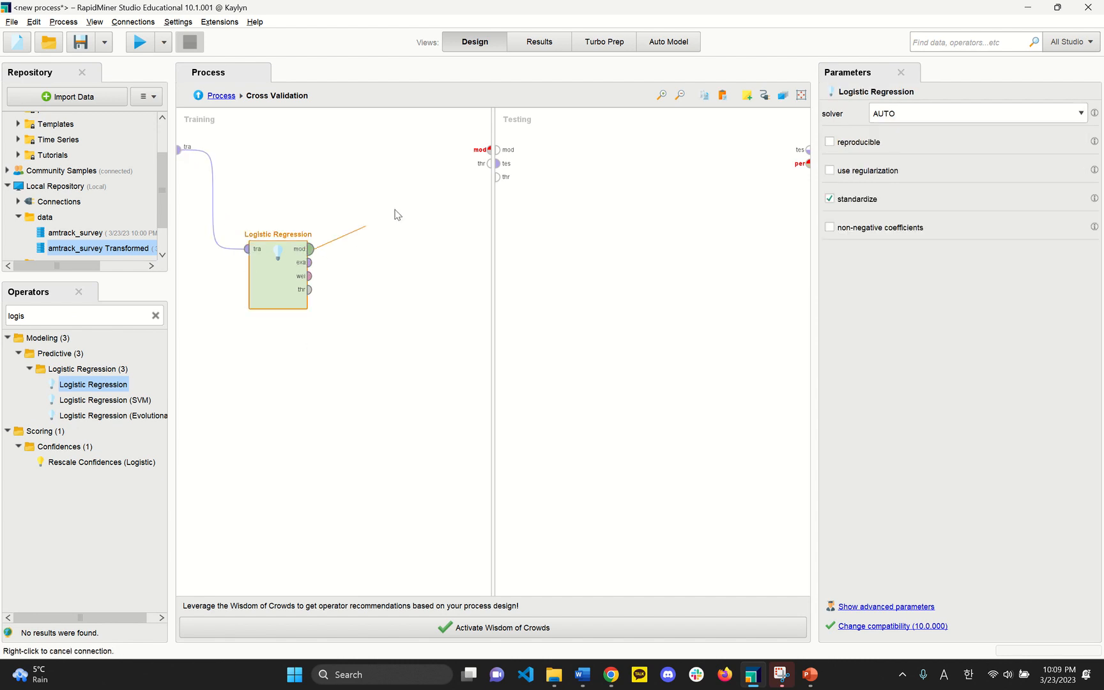
left_click(489, 150)
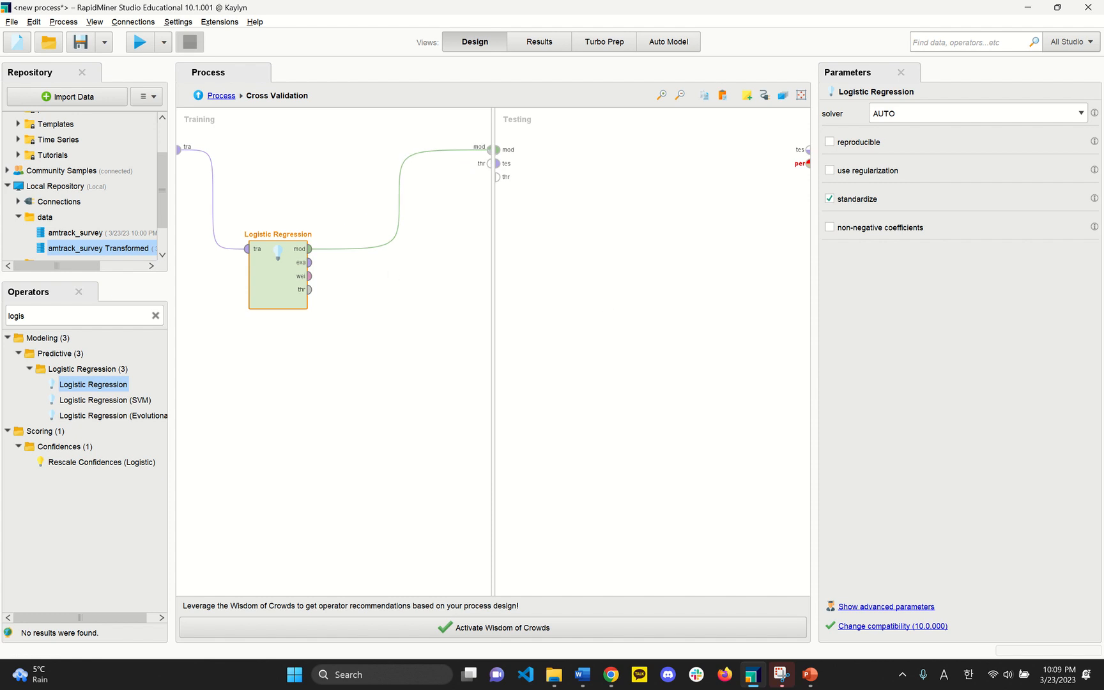
left_click(310, 290)
left_click(488, 164)
left_click(565, 322)
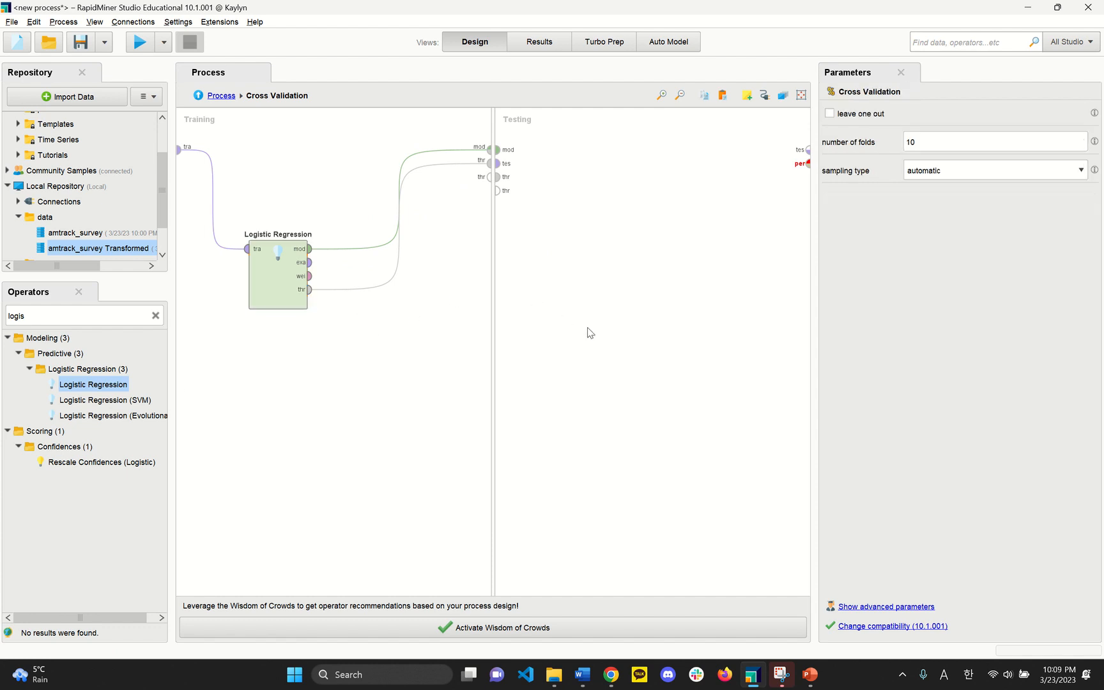
Add Apply Model to the Testing area, connect the mod and tes ports to its mod and unl inputs, and move it nearer to them.
double_click(33, 316)
type("apply")
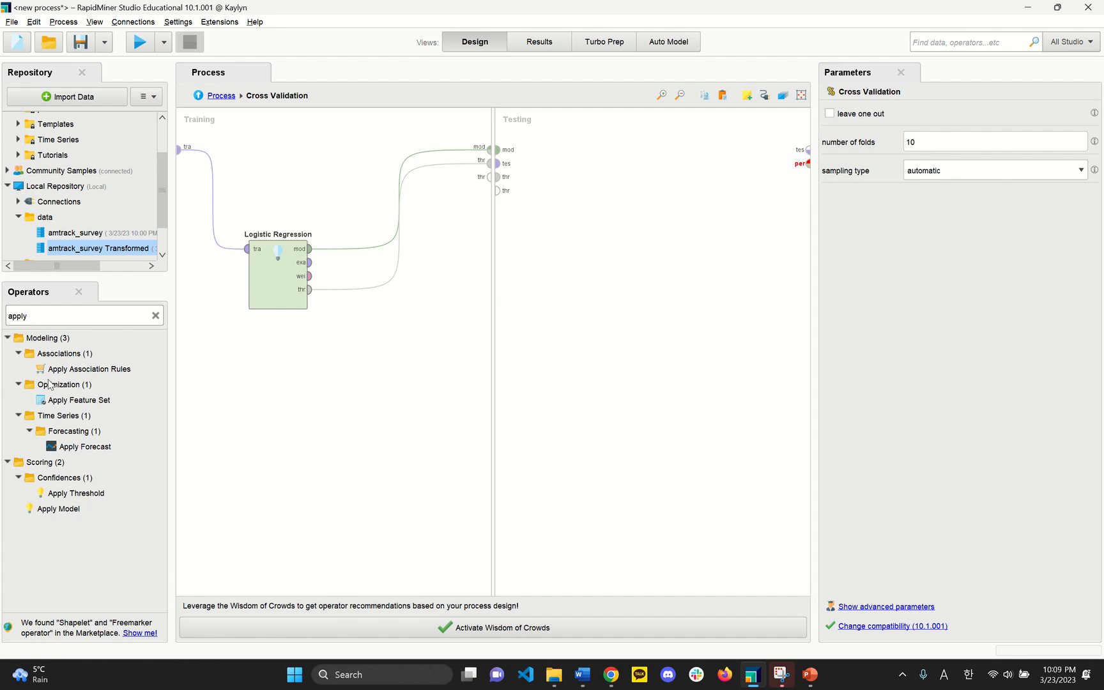
left_click_drag(58, 509, 635, 300)
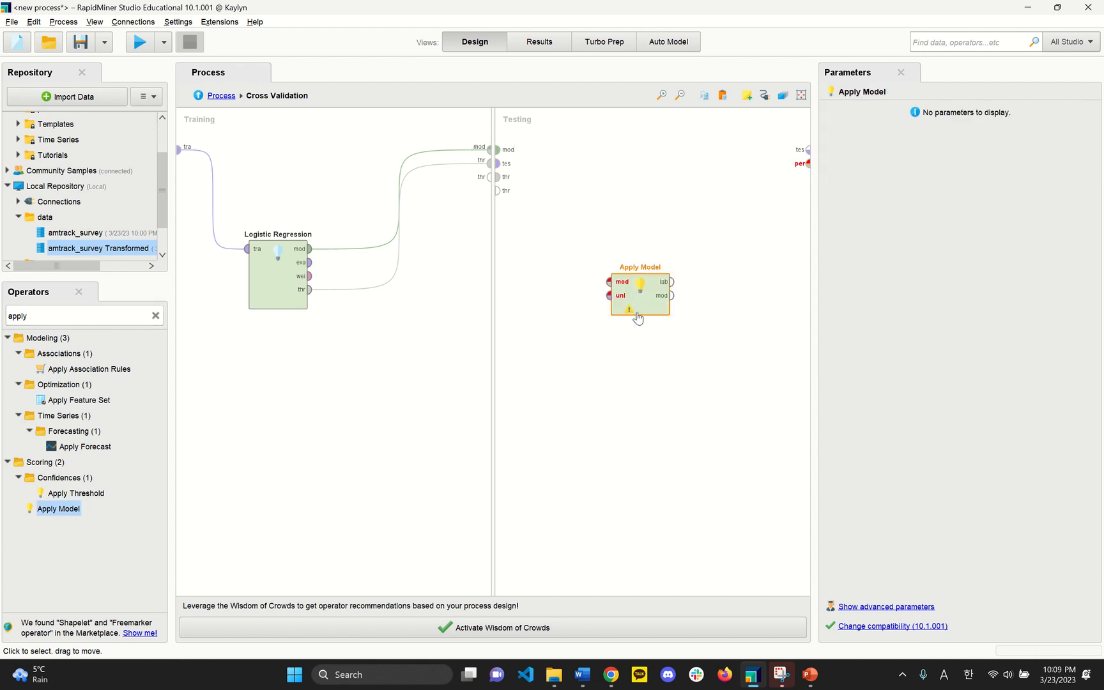
left_click(497, 150)
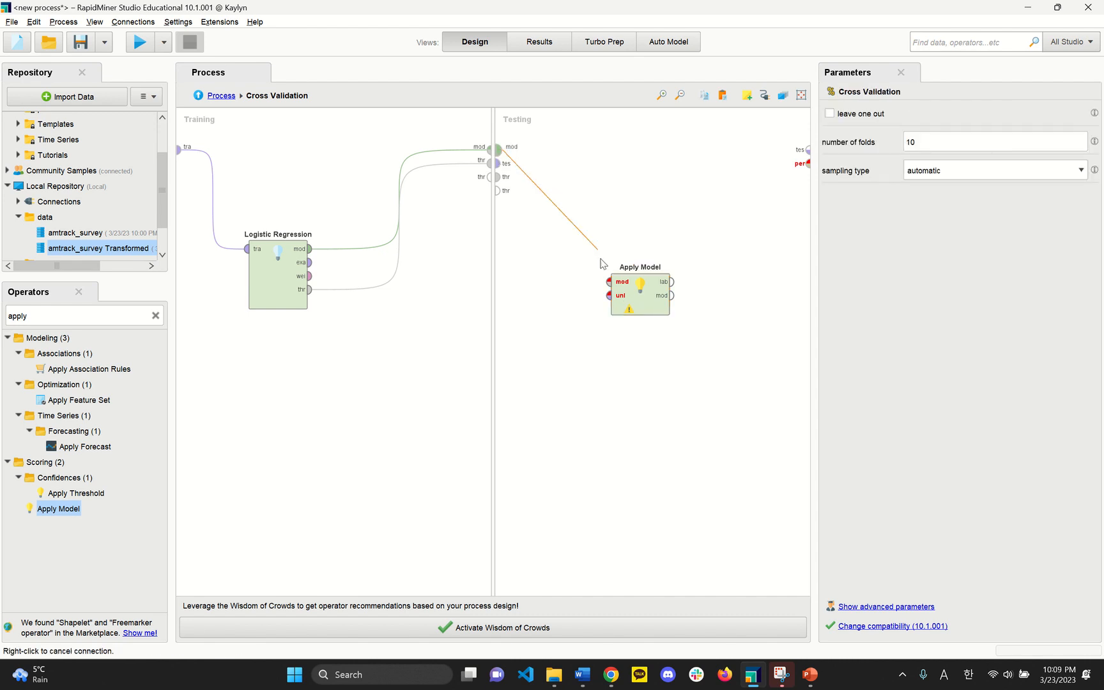
left_click(609, 282)
left_click(500, 164)
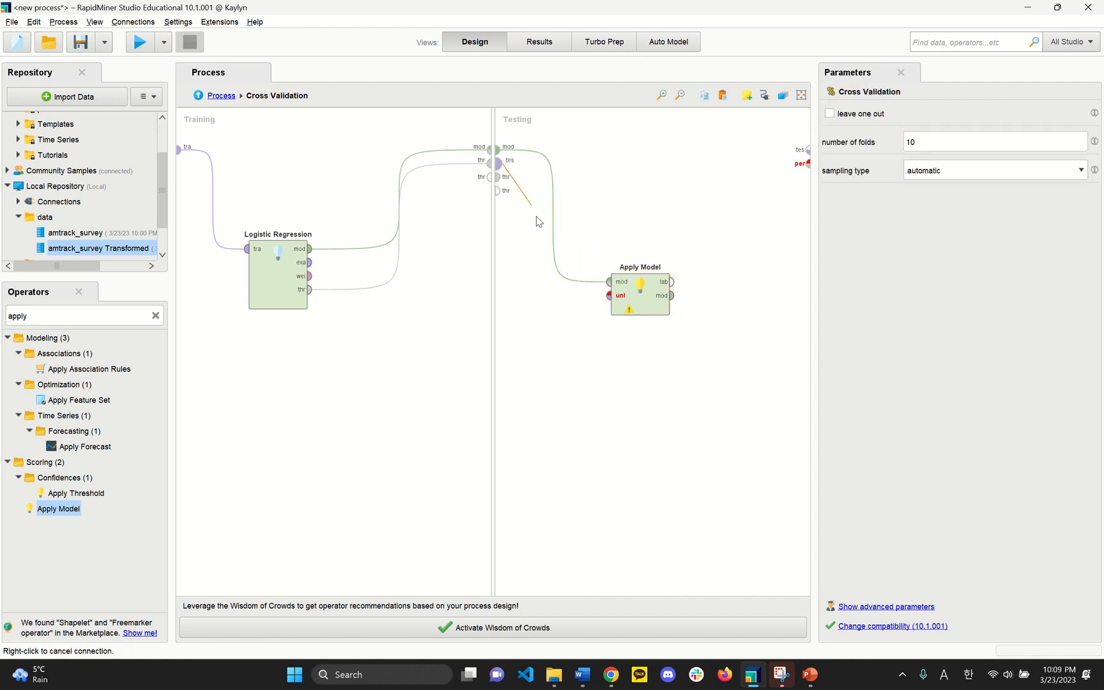
left_click(609, 296)
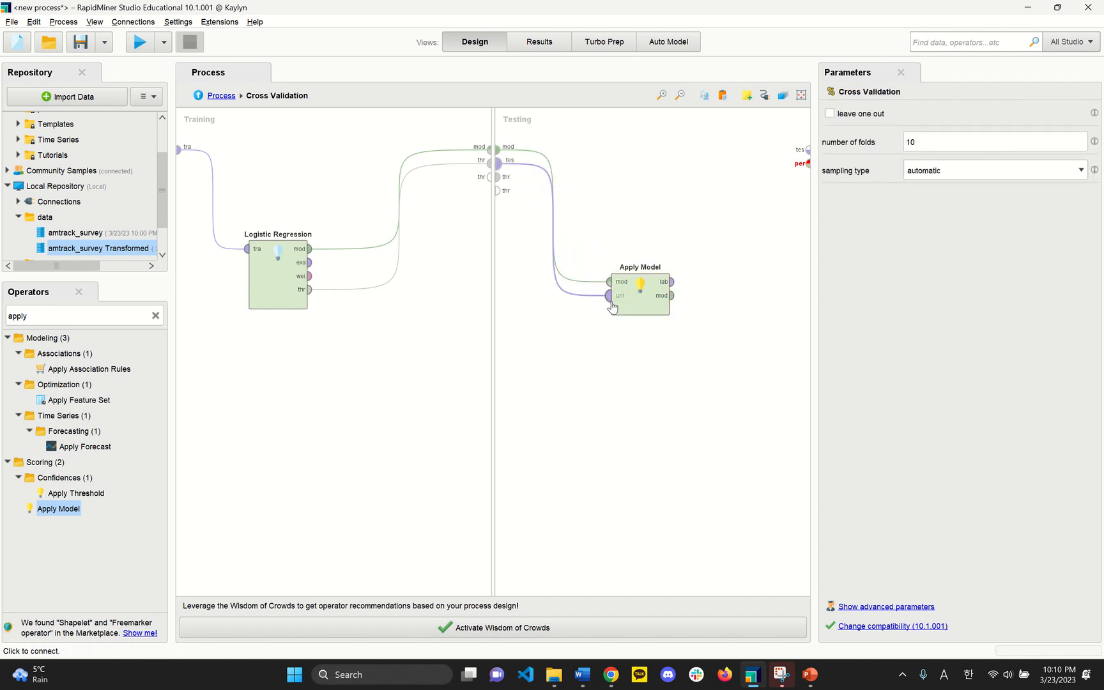
left_click_drag(636, 306, 592, 305)
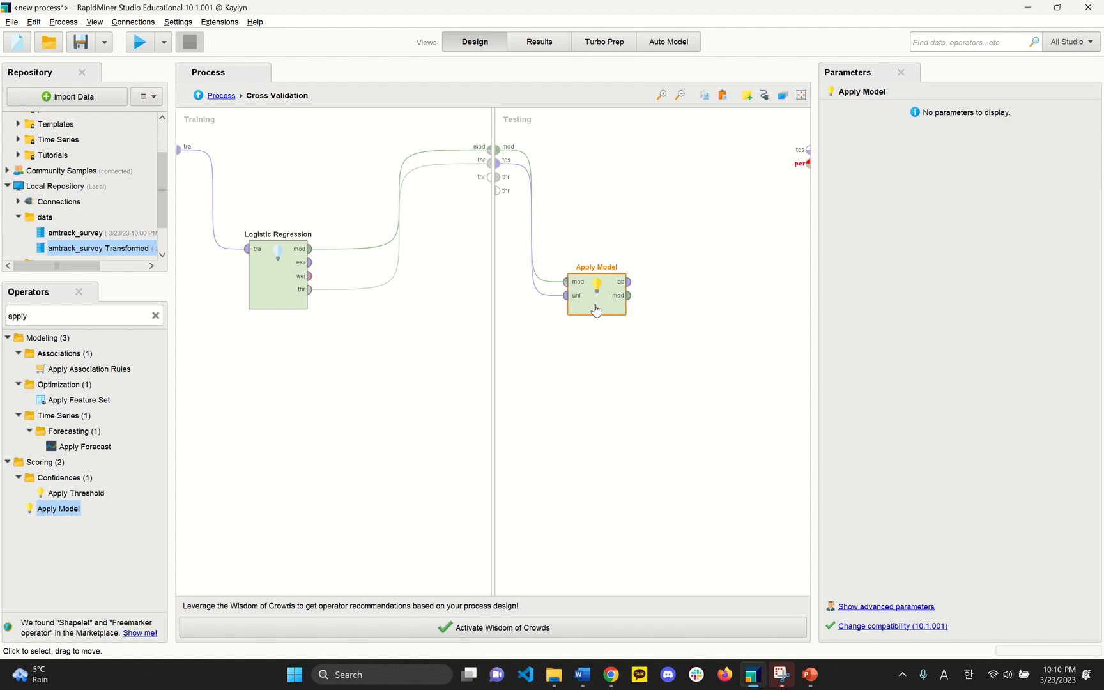
Add Performance (Classification) beside Apply Model in the Testing area and connect Apply Model's lab output to its lab input.
double_click(42, 317)
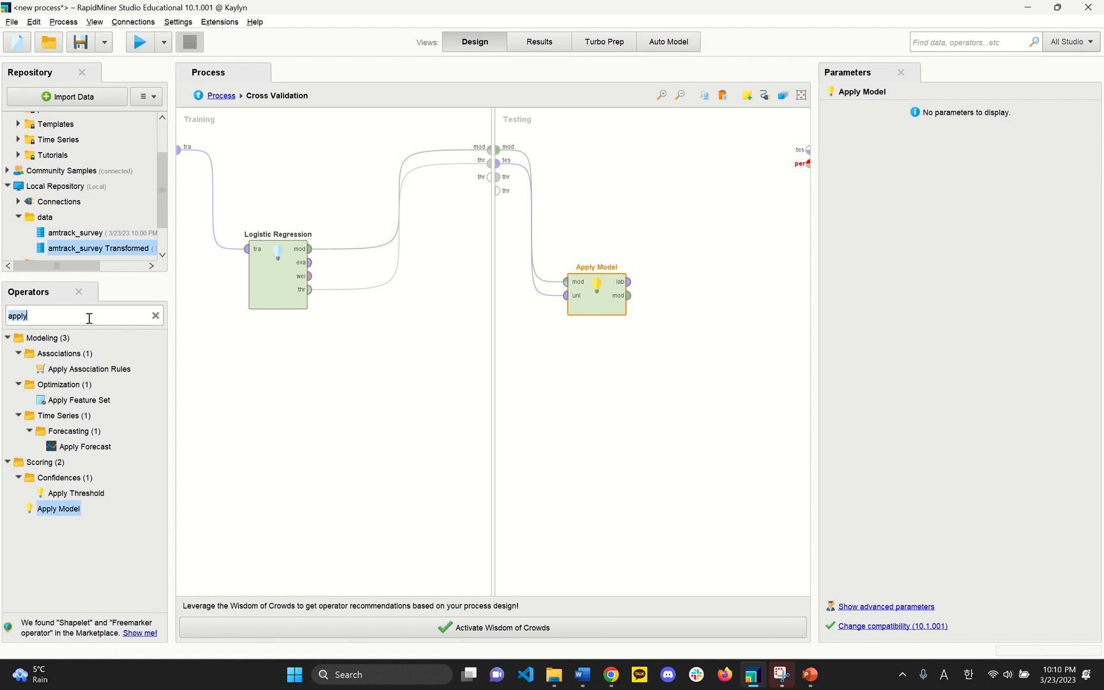
key("BackSpace")
type("performance")
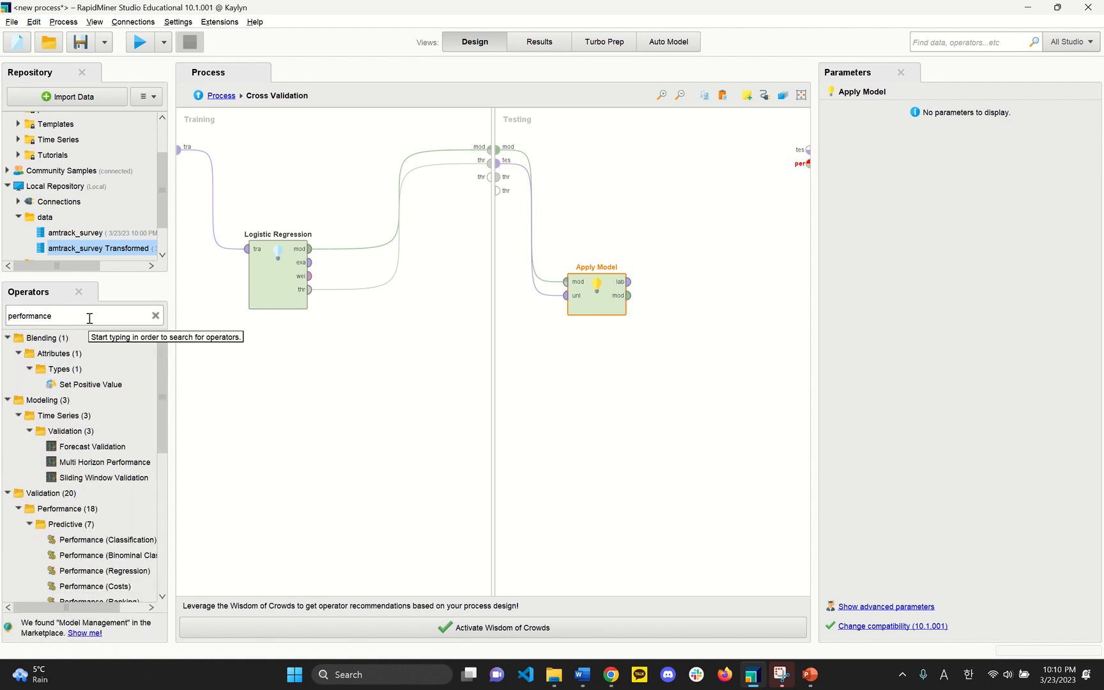
left_click_drag(73, 540, 701, 295)
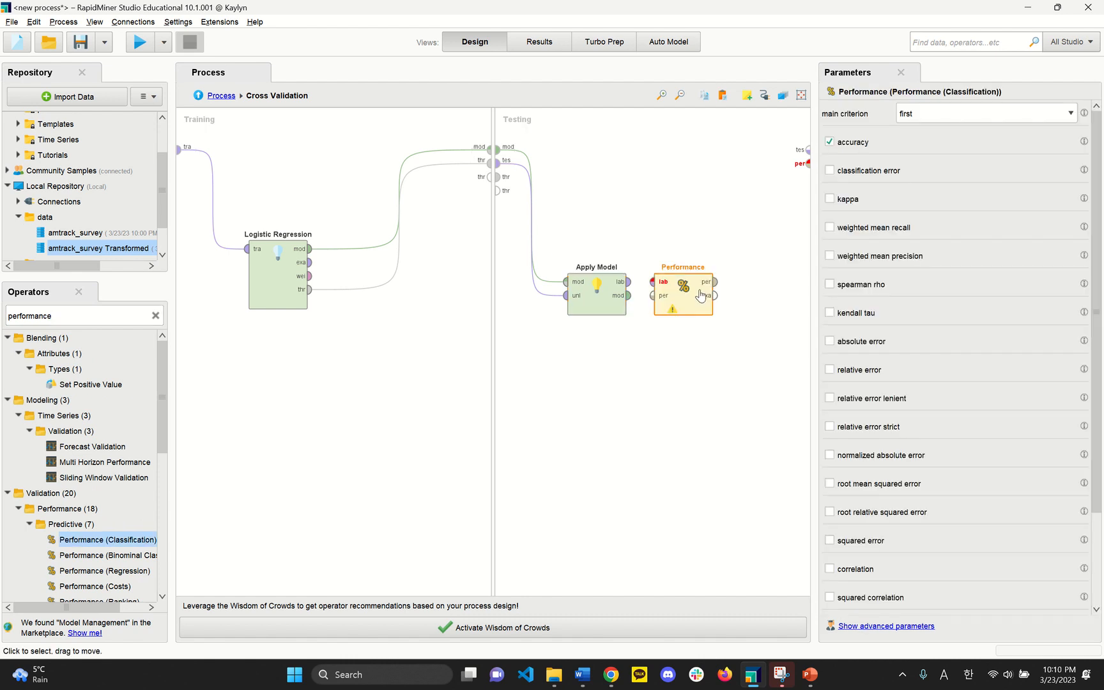
left_click(629, 282)
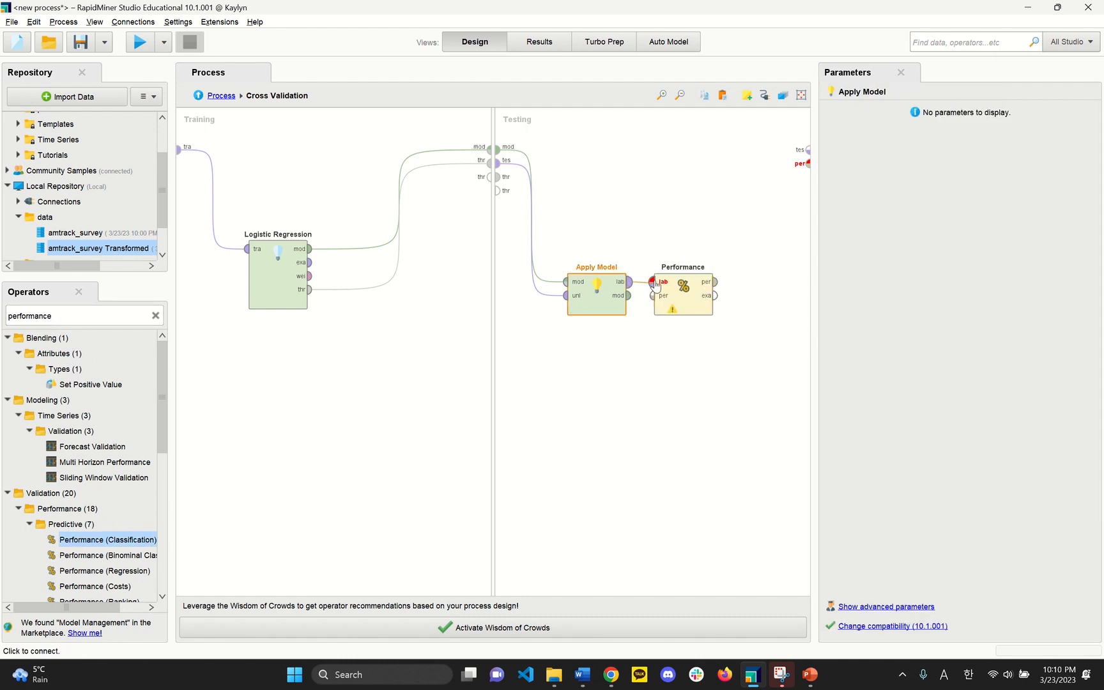
left_click(652, 282)
Connect Performance's per and exa outputs to the Testing area's per and tes ports.
left_click(715, 282)
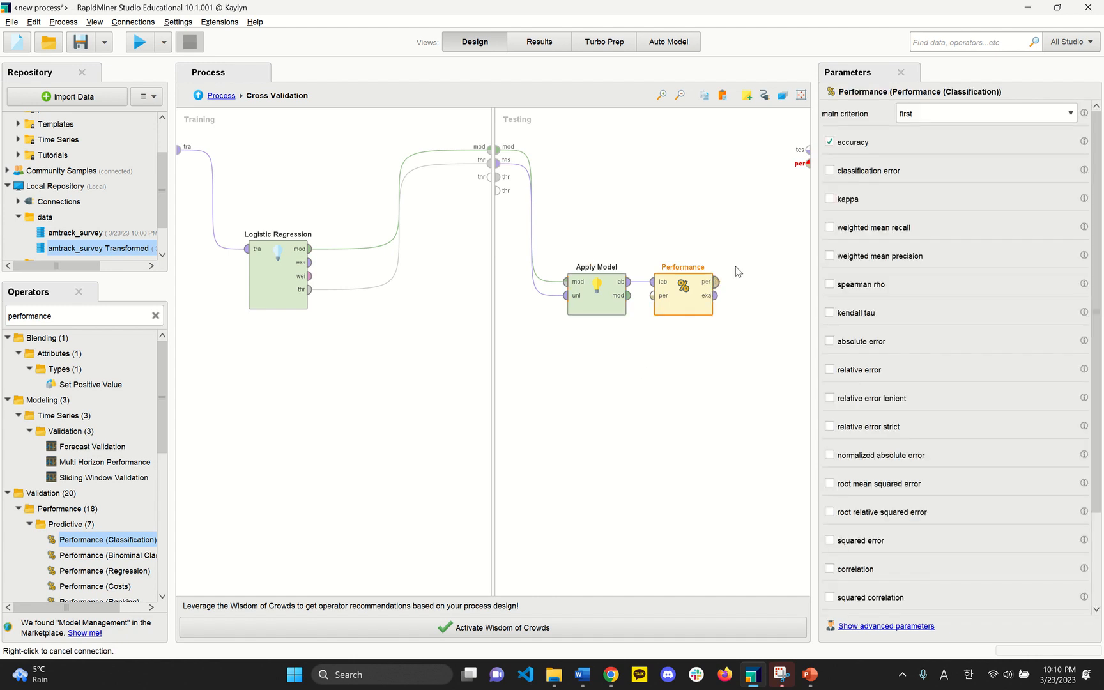
left_click(807, 165)
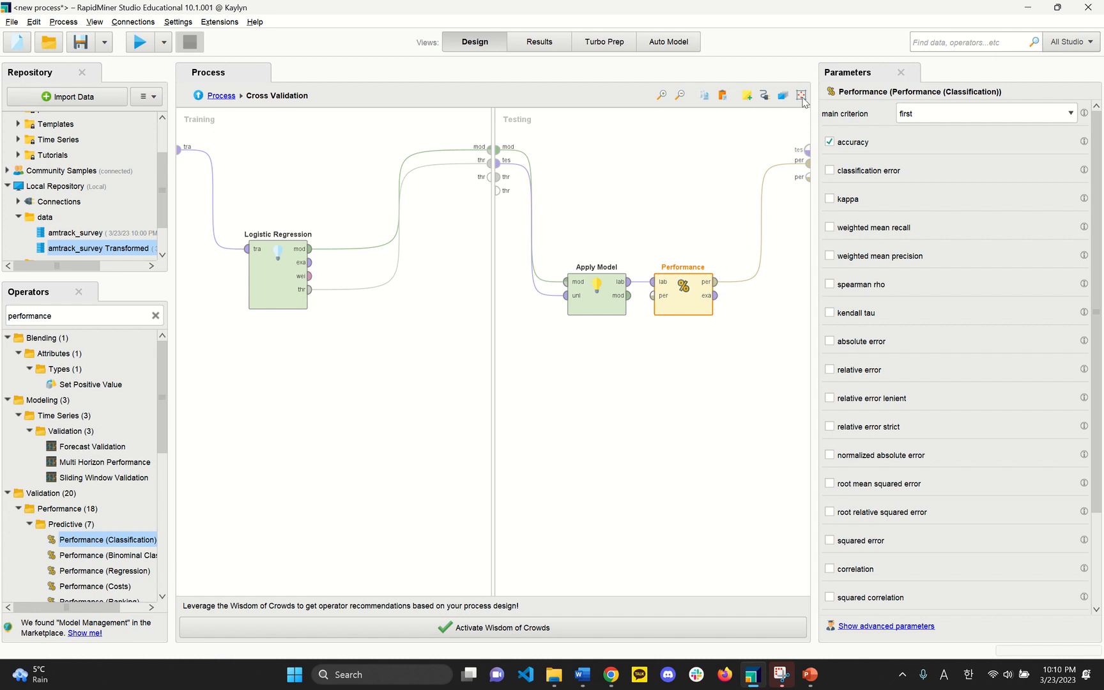
left_click(716, 297)
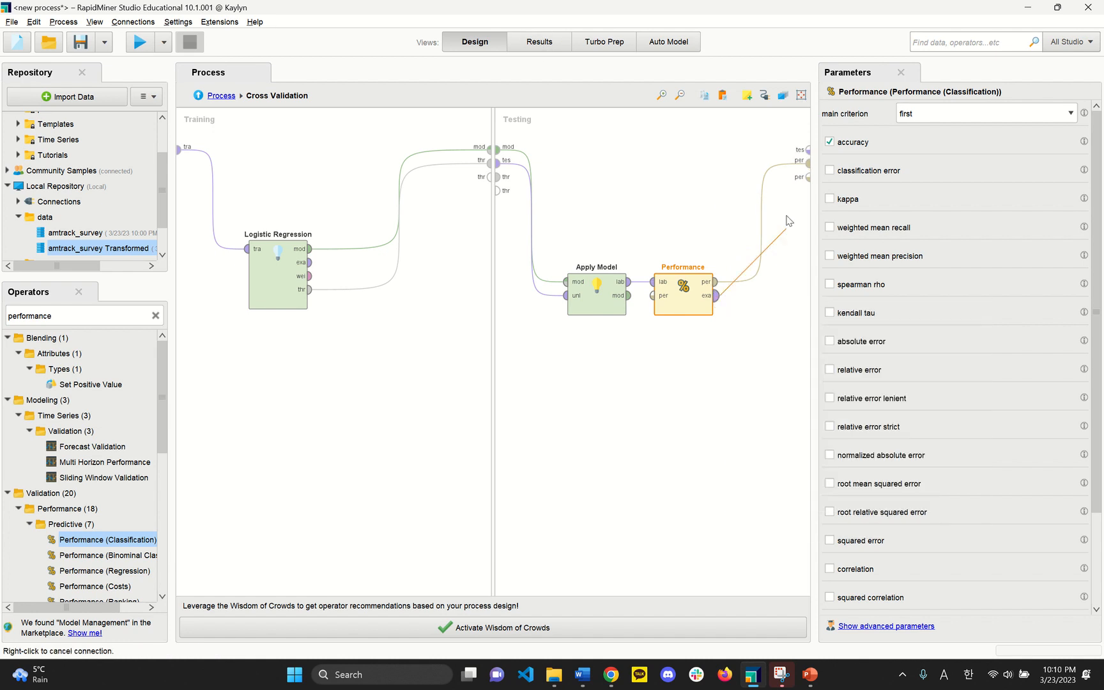
left_click(807, 150)
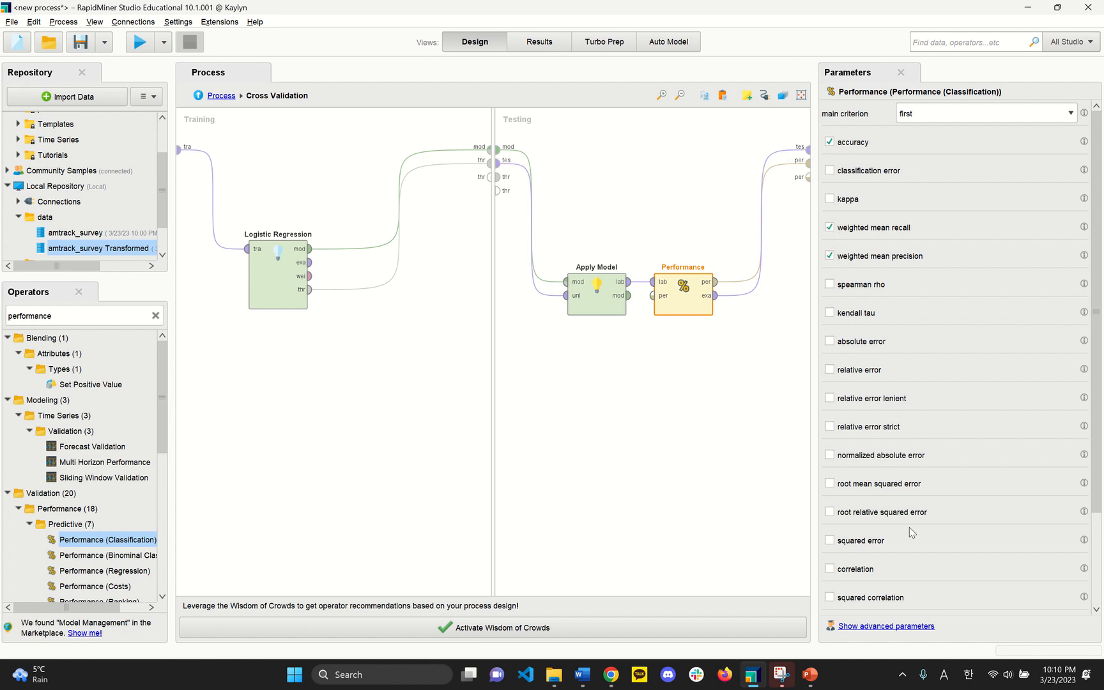
Enable the weighted mean recall, weighted mean precision and root mean squared error criteria for Performance.
left_click(830, 485)
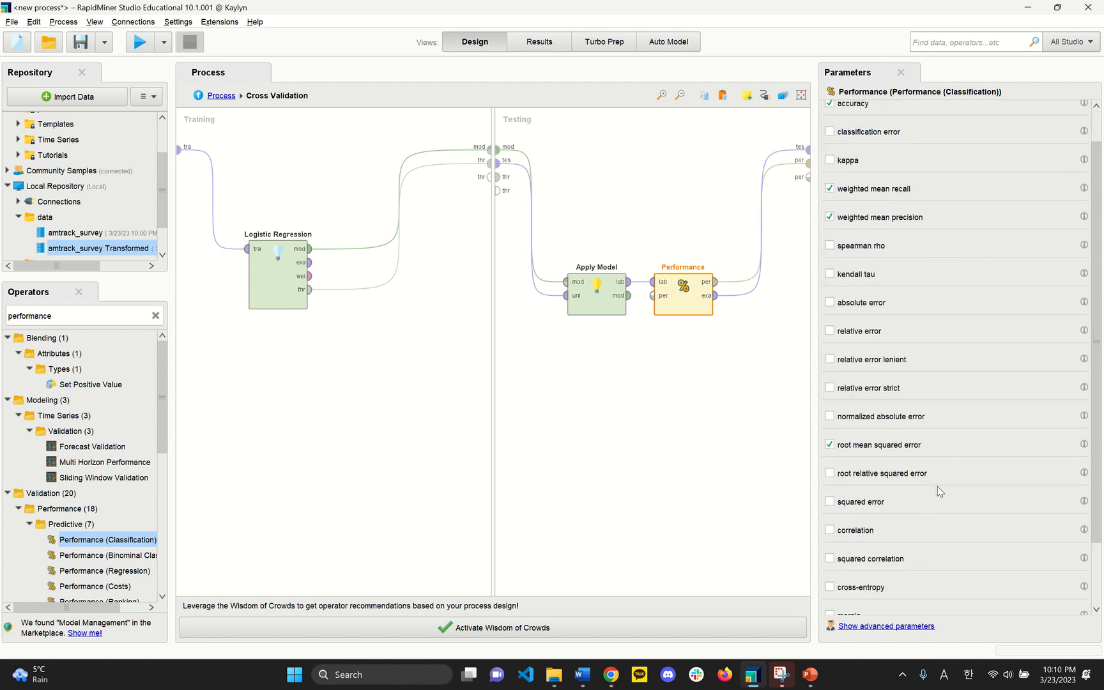
scroll(939, 491, "down", 4)
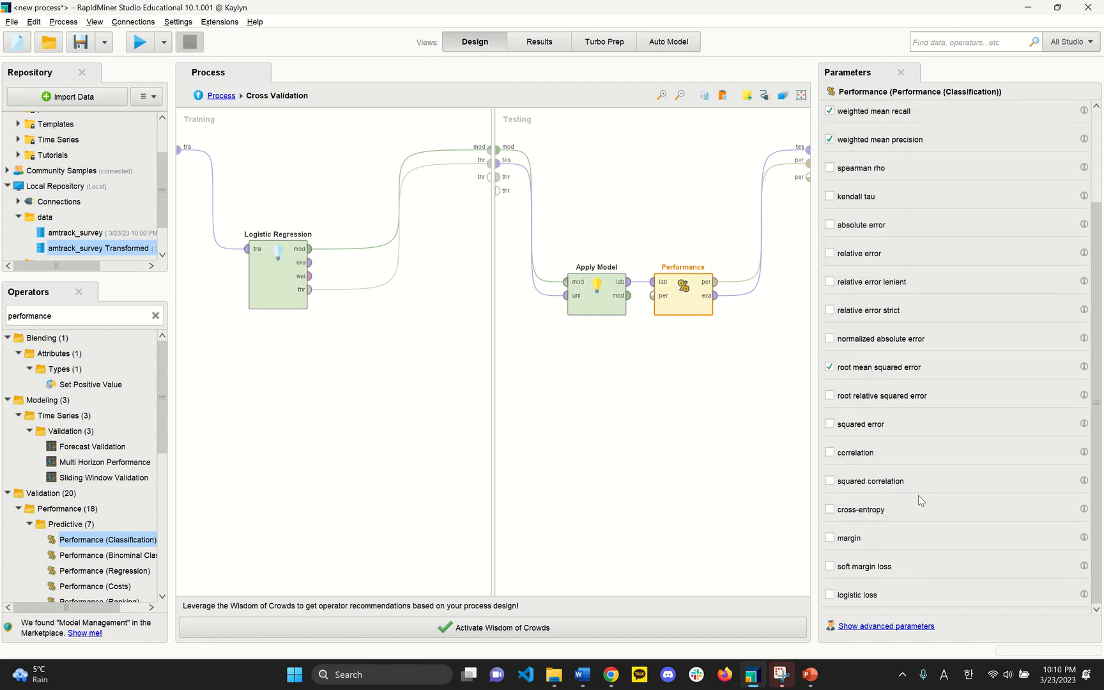
scroll(920, 499, "up", 4)
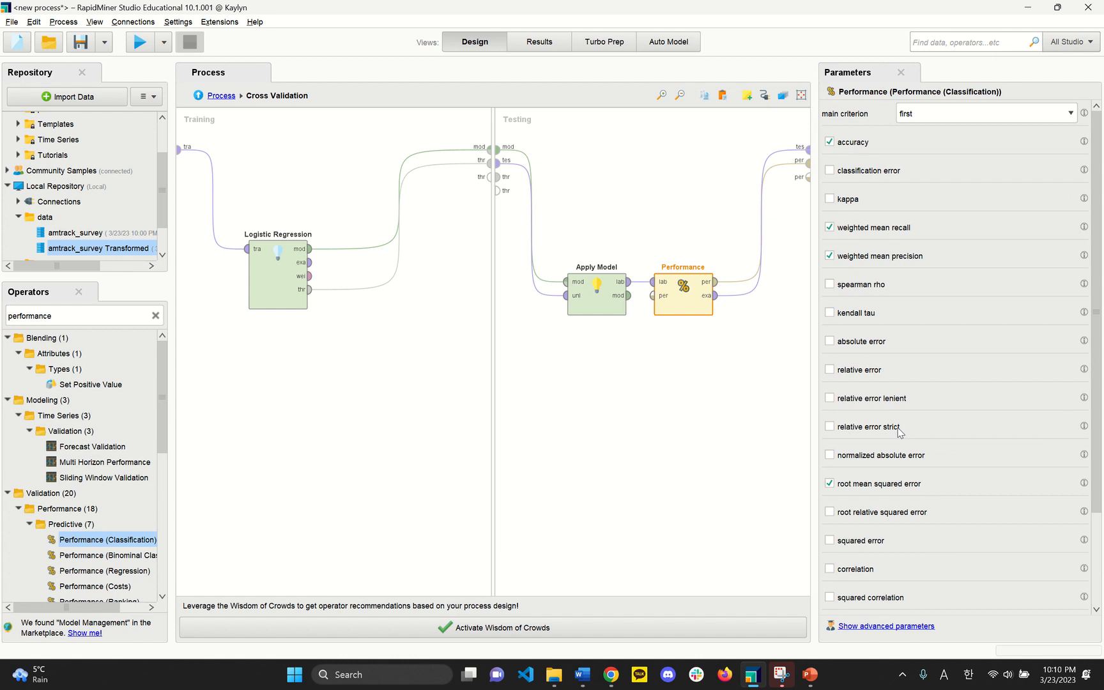
scroll(904, 436, "down", 4)
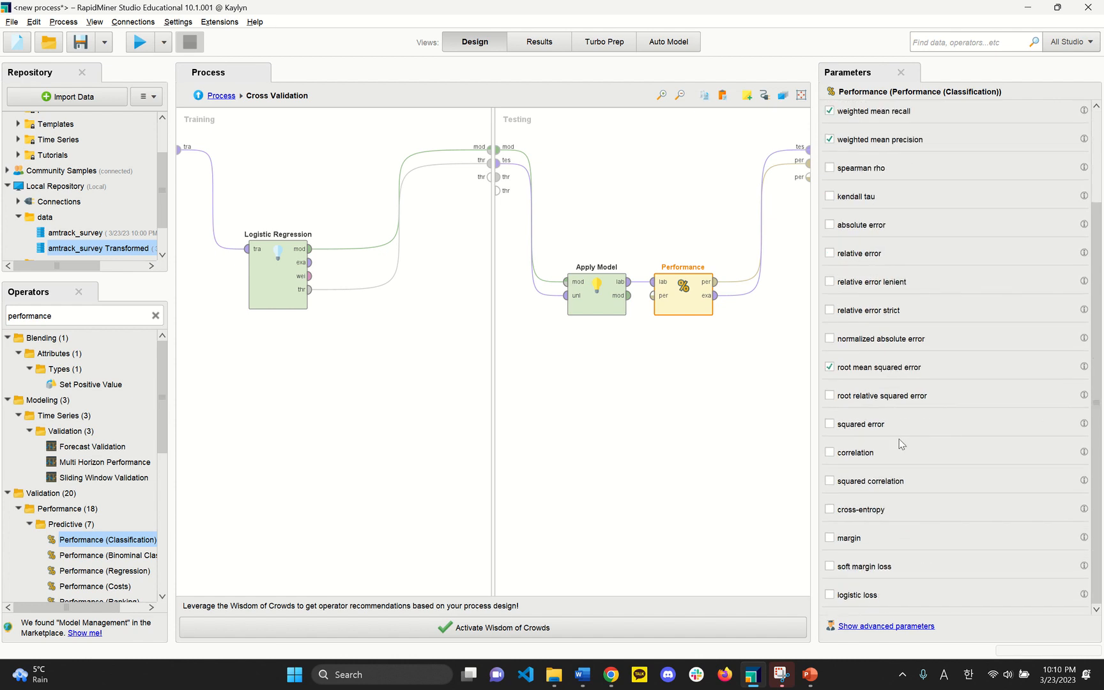
Return to the main process and connect Cross Validation's mod, tes and first per outputs to the process result ports.
left_click(218, 97)
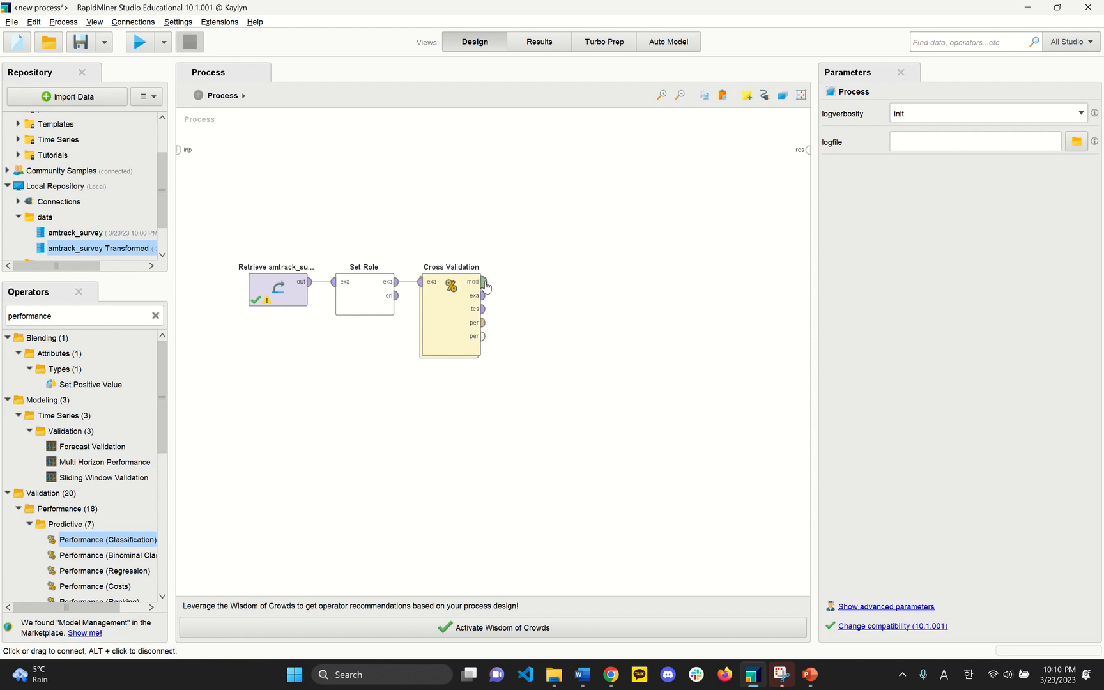
left_click_drag(483, 281, 807, 149)
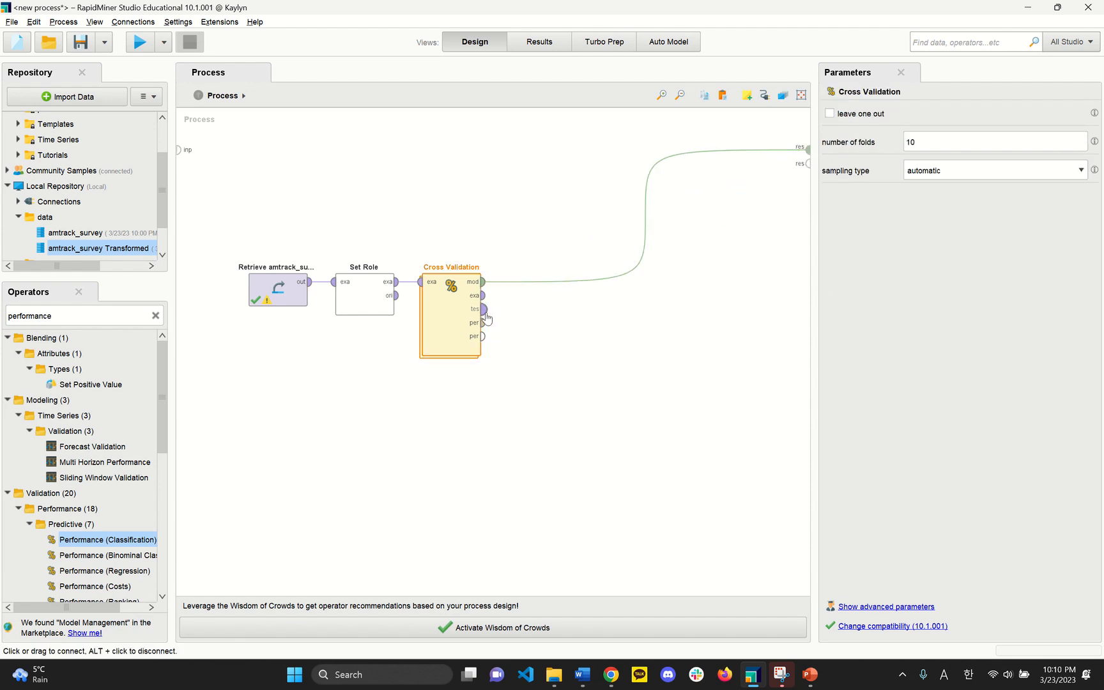
left_click_drag(482, 309, 808, 164)
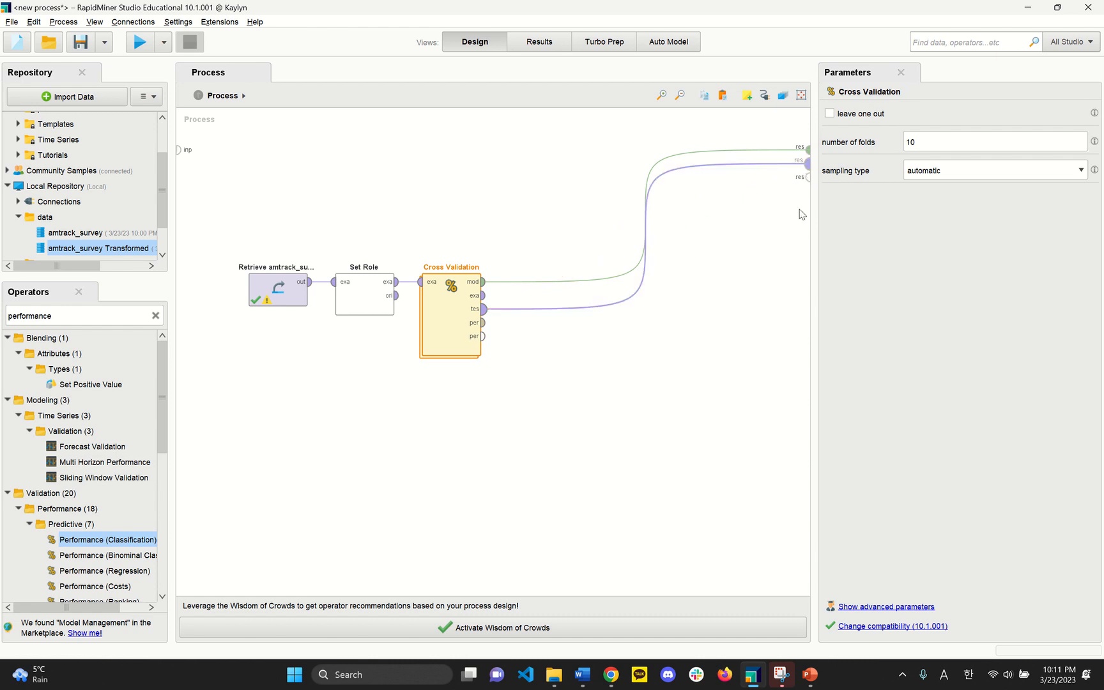
left_click_drag(482, 322, 809, 177)
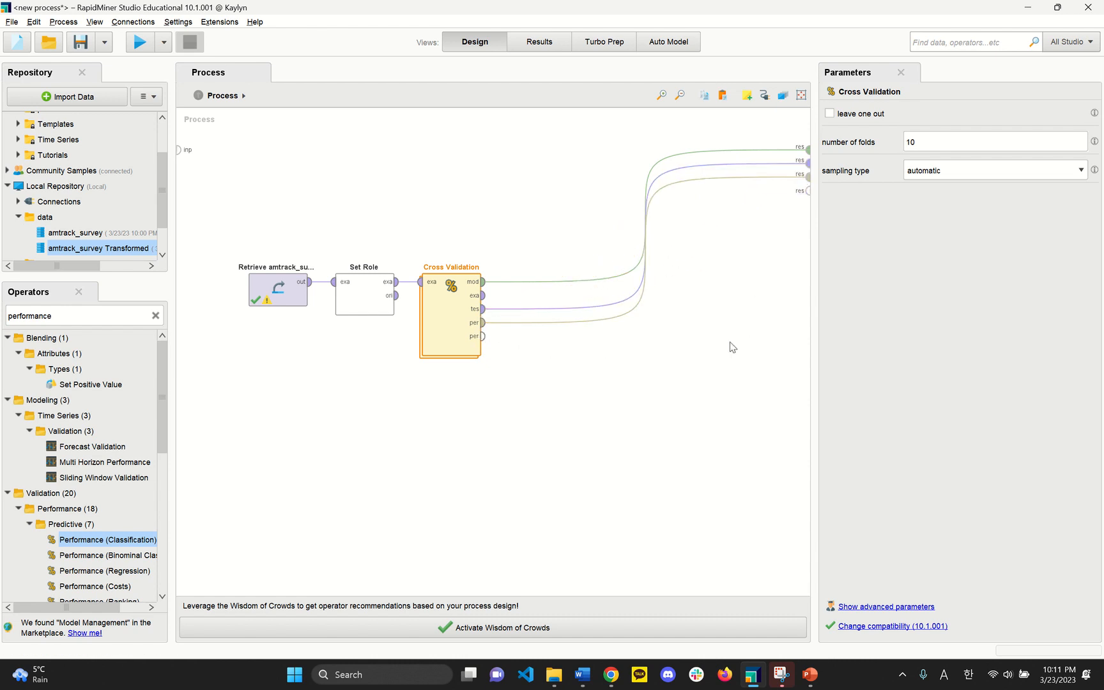
Make room before Cross Validation and insert Weight by Chi Squared Statistic between Set Role and Cross Validation.
left_click(637, 454)
left_click_drag(438, 328, 581, 329)
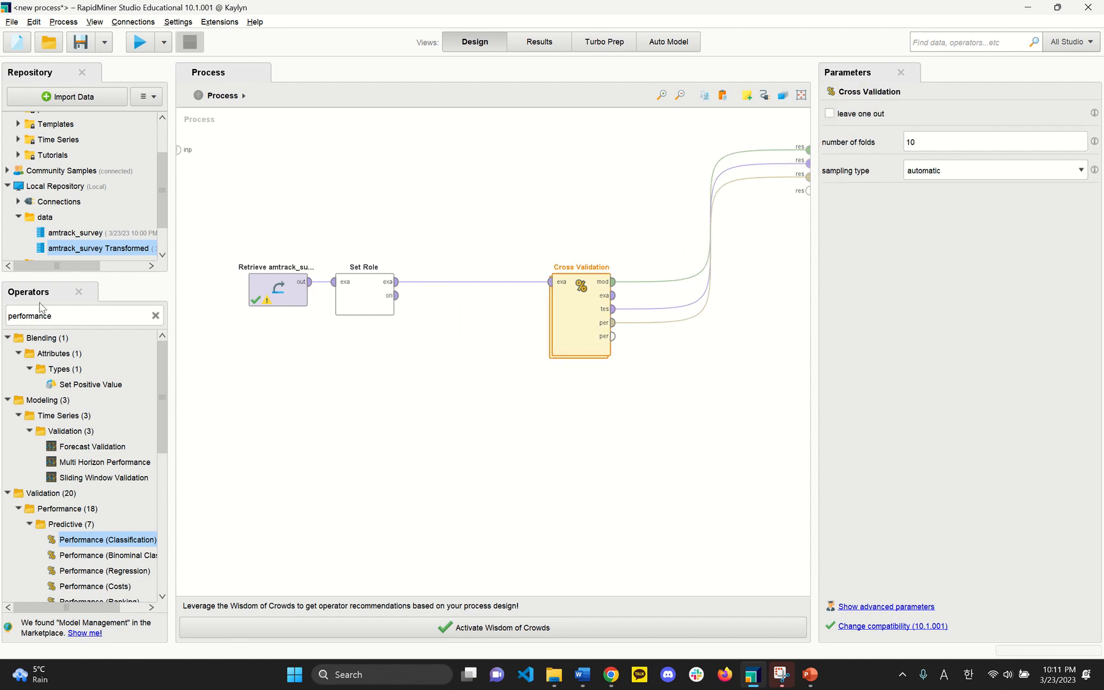
double_click(59, 318)
type("chi")
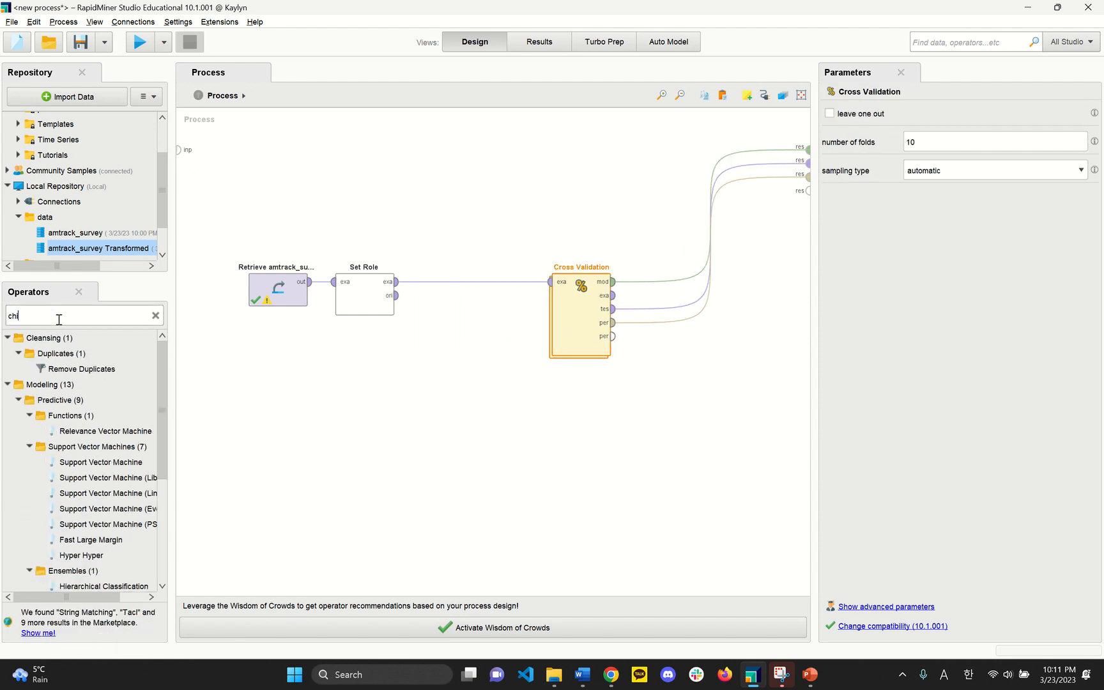
scroll(78, 476, "down", 5)
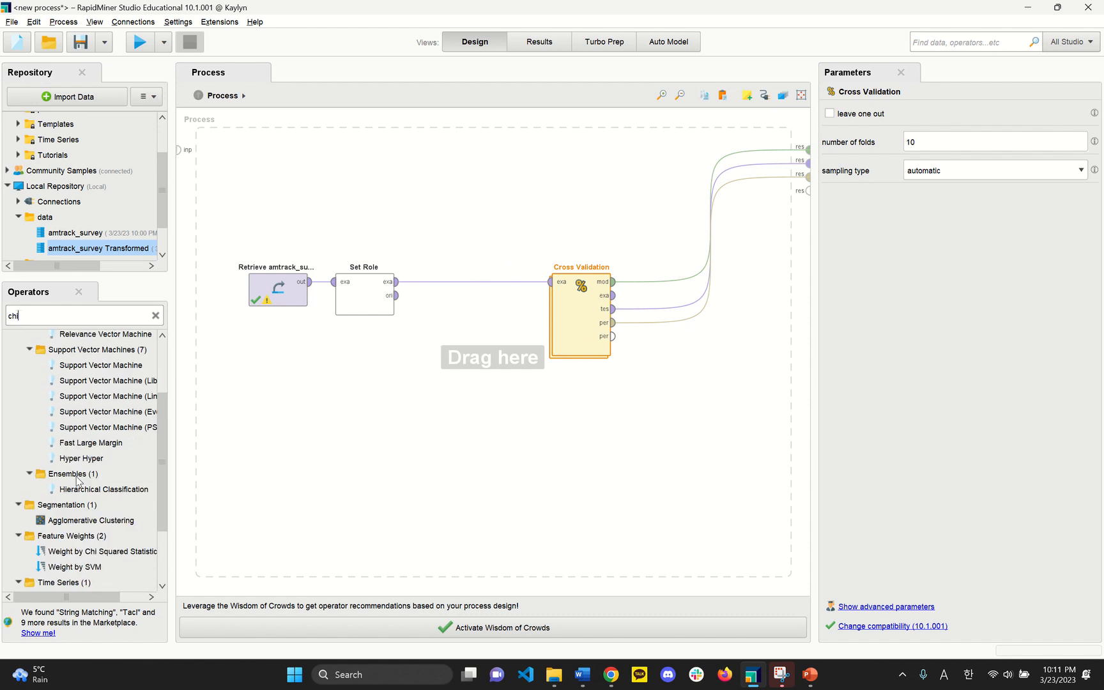
scroll(78, 482, "down", 1)
left_click_drag(72, 480, 460, 287)
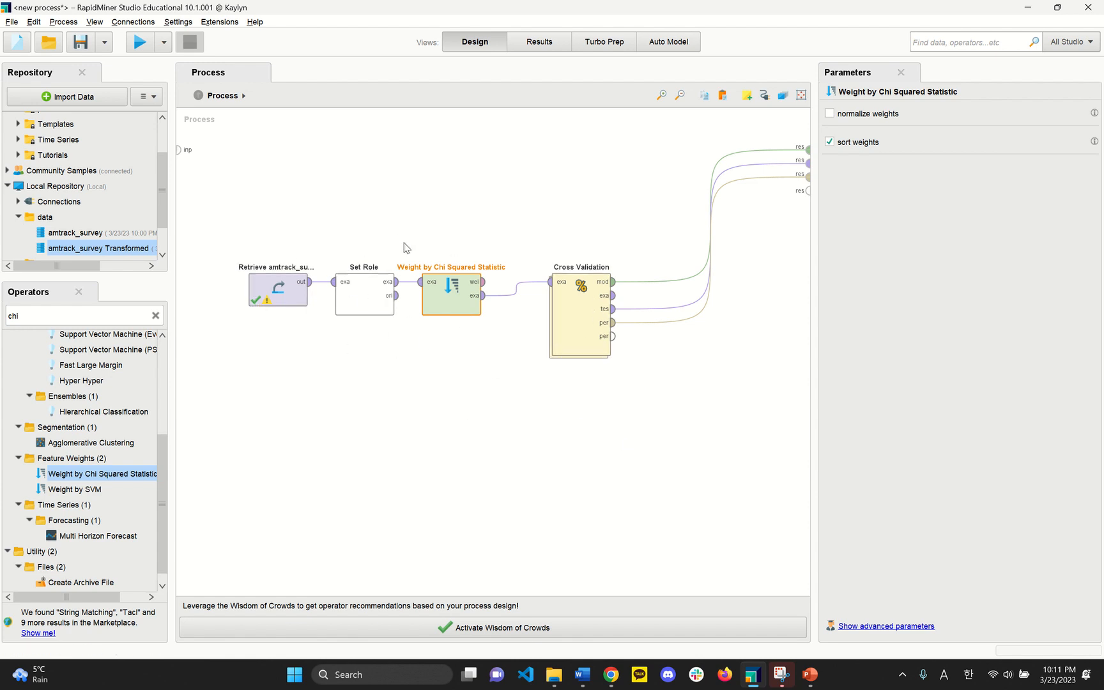
Run the process and review the accuracy, weighted mean recall, weighted mean precision and root mean squared error results.
left_click(140, 42)
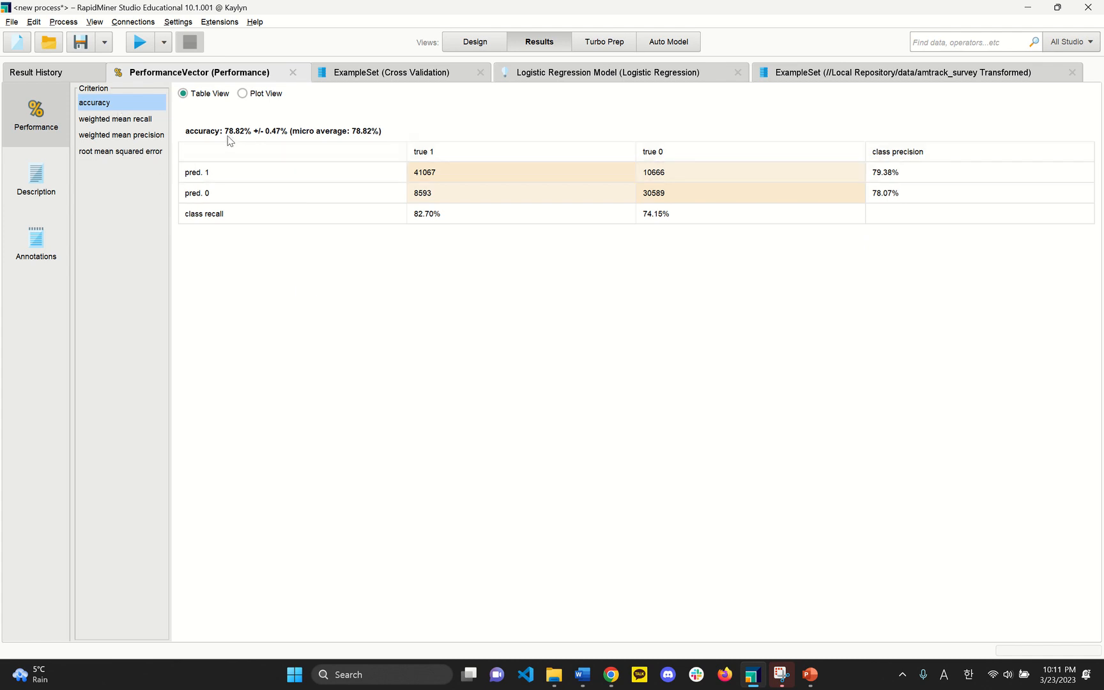
left_click(107, 120)
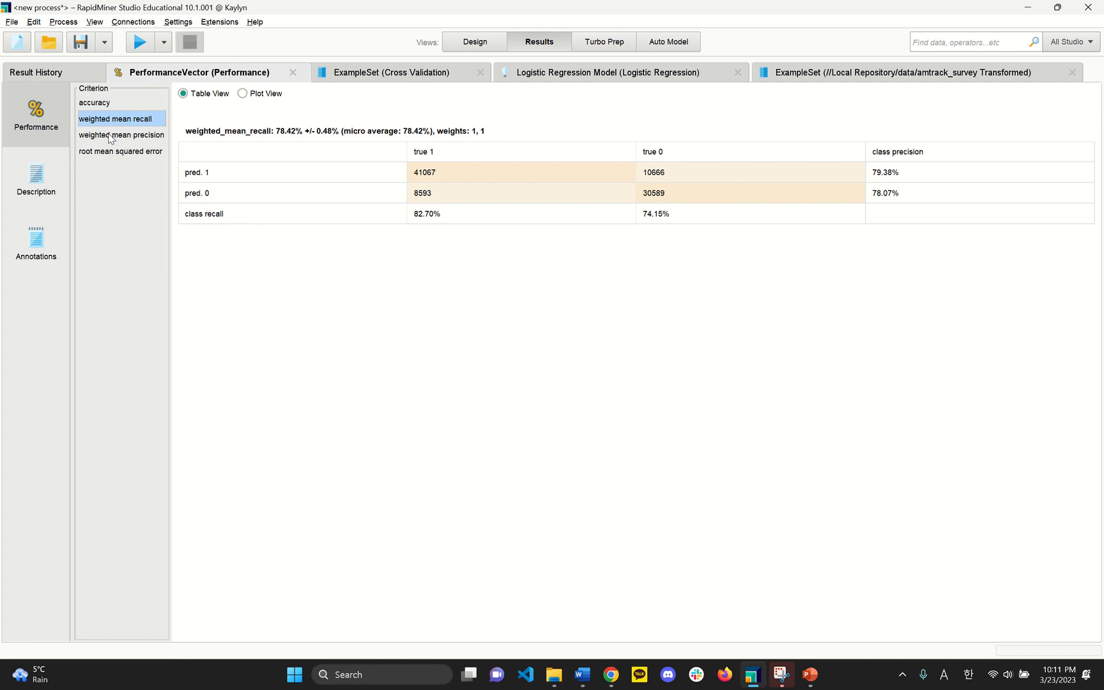
left_click(115, 137)
left_click(115, 153)
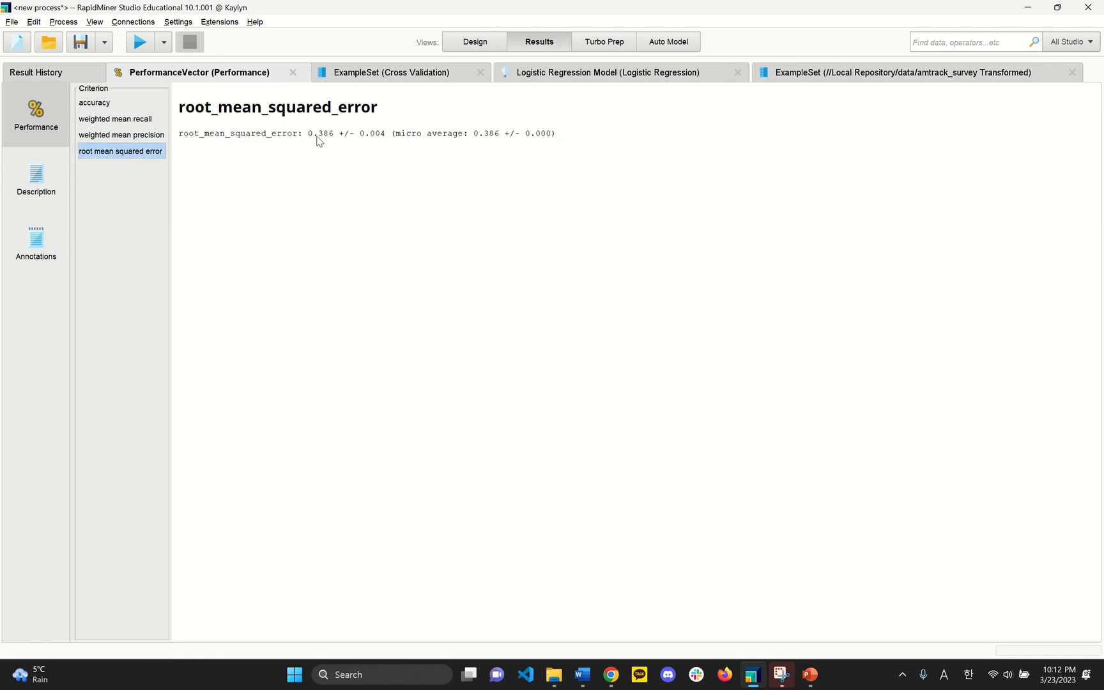
left_click_drag(185, 137, 335, 138)
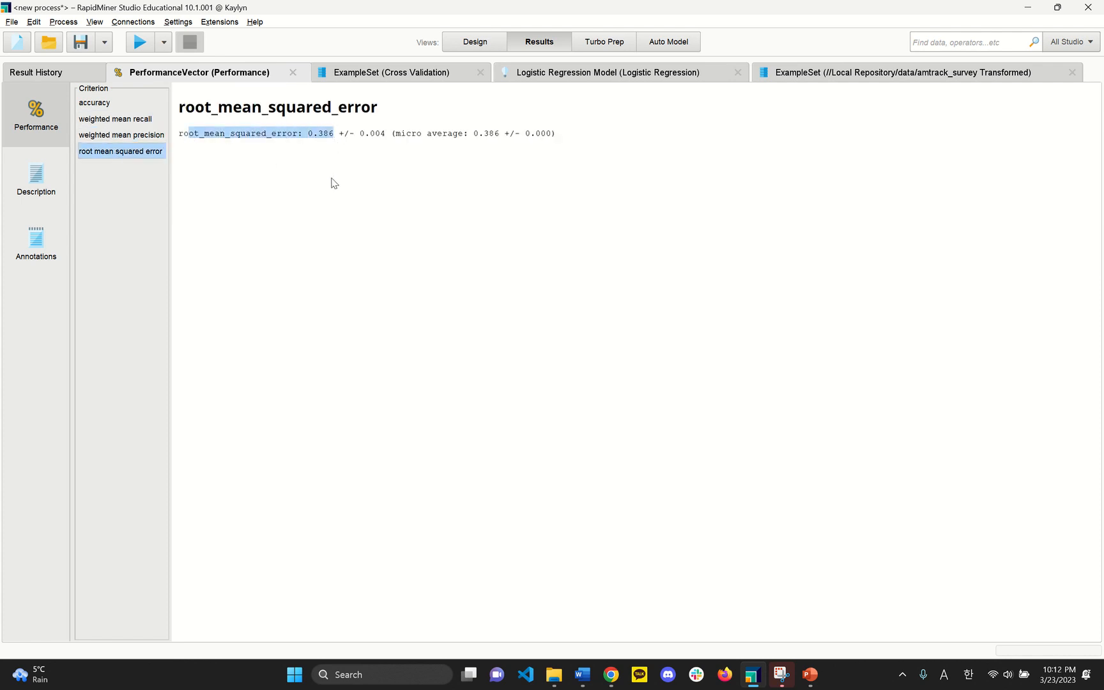
left_click(334, 181)
Sort the Cross Validation example set by its prediction column and examine the p-values of the delay attributes in the logistic regression model.
left_click(382, 74)
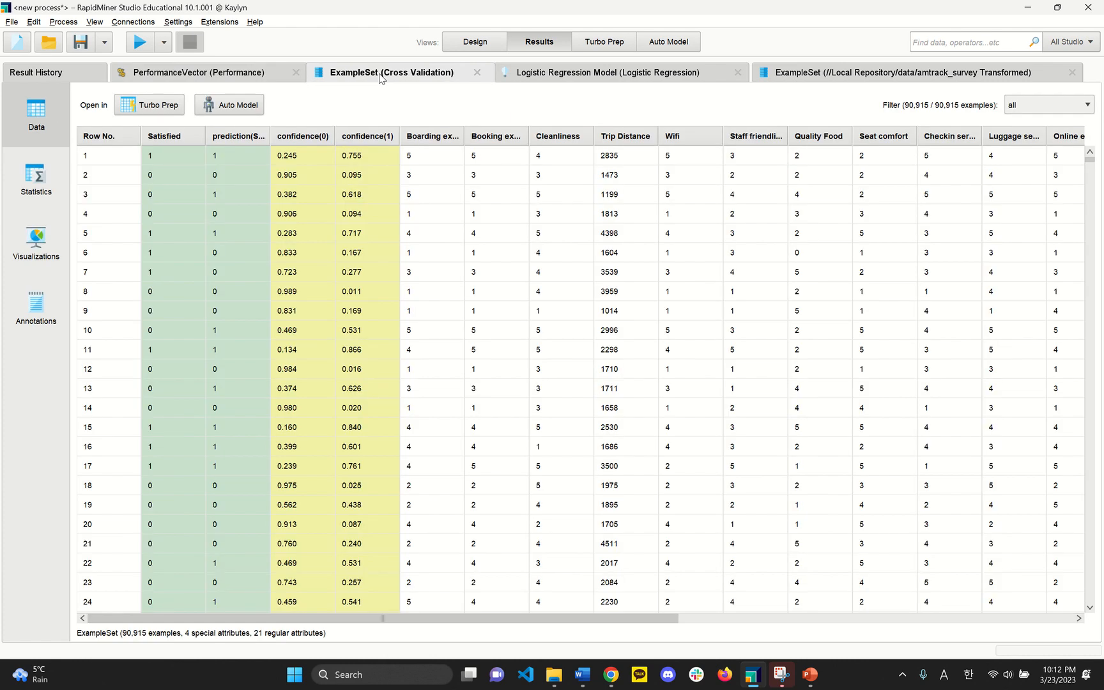
left_click(242, 141)
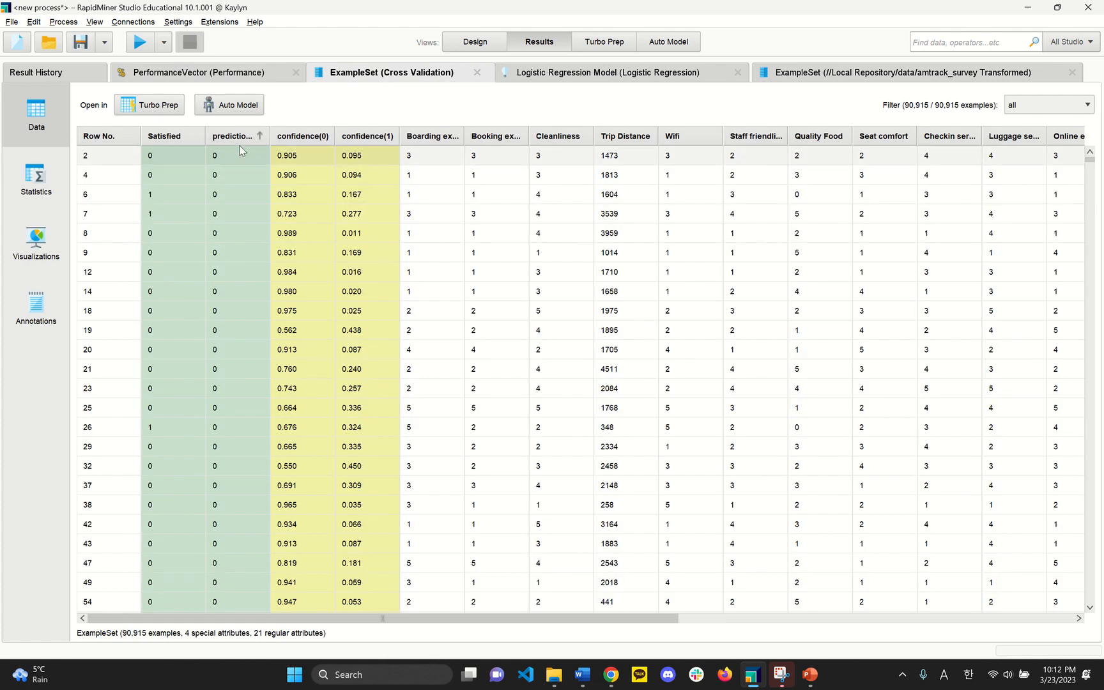
left_click(567, 81)
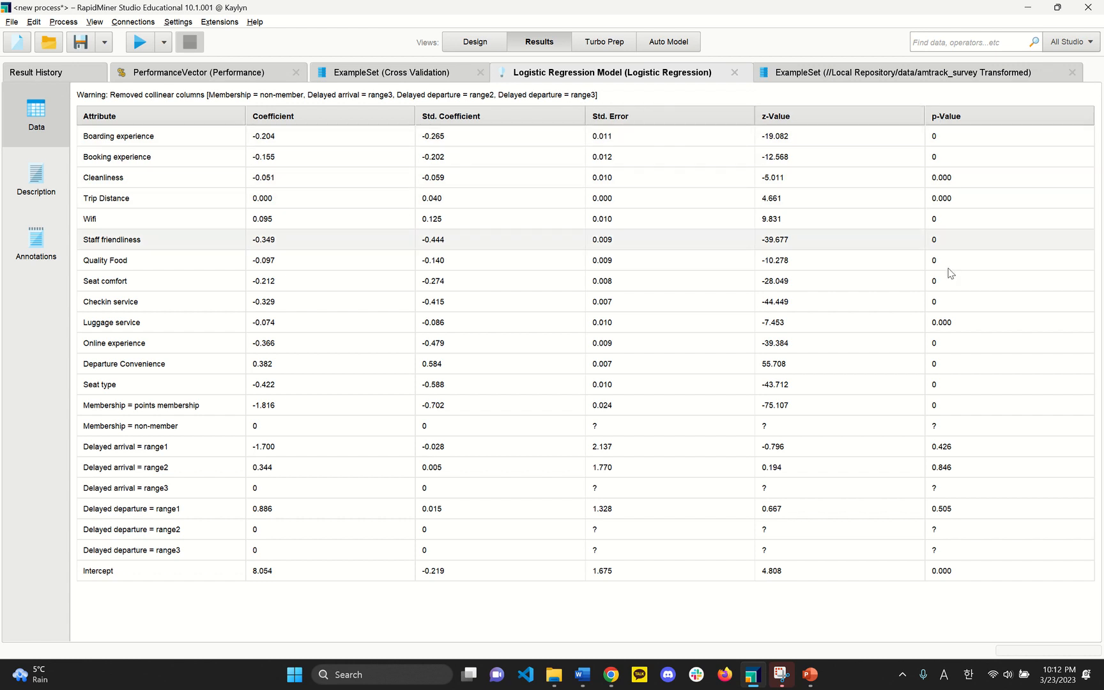
left_click(944, 471)
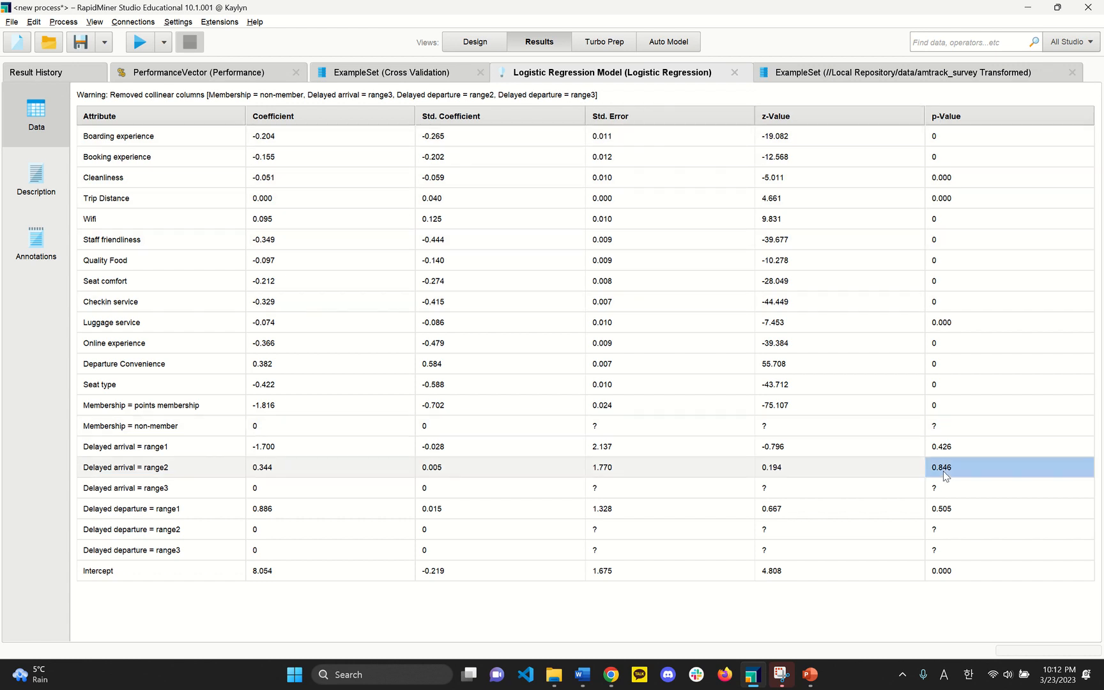
left_click(956, 509)
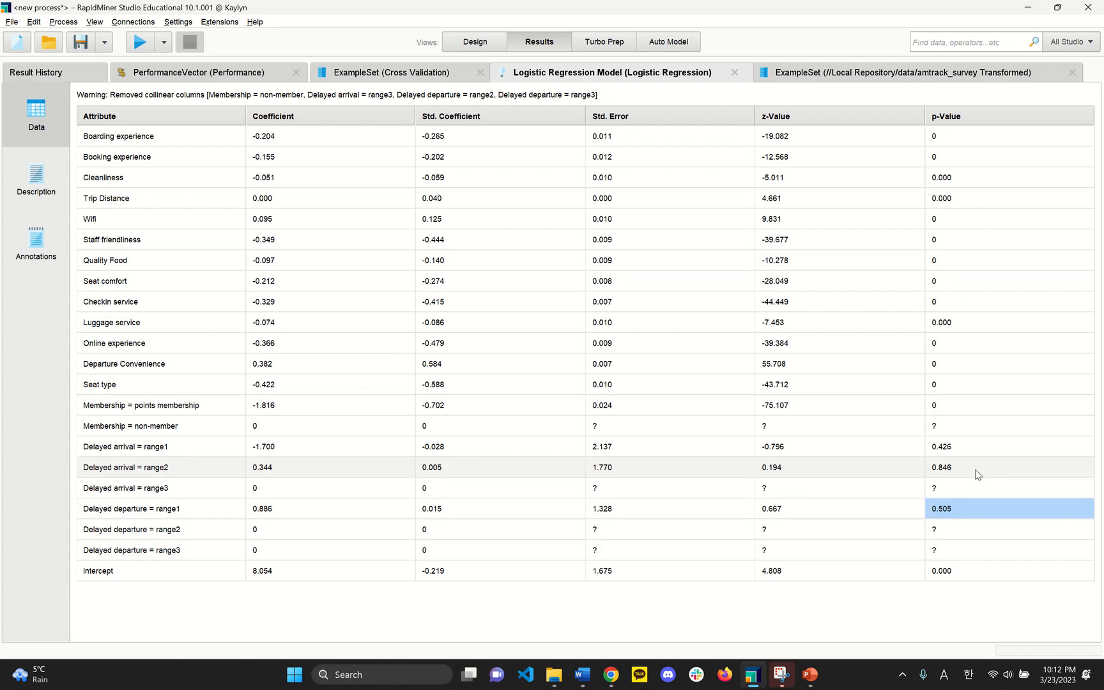
Check the amtrack_survey Transformed columns against the model's p-values for Delayed arrival range1 and range2, and return to the process design.
left_click(800, 73)
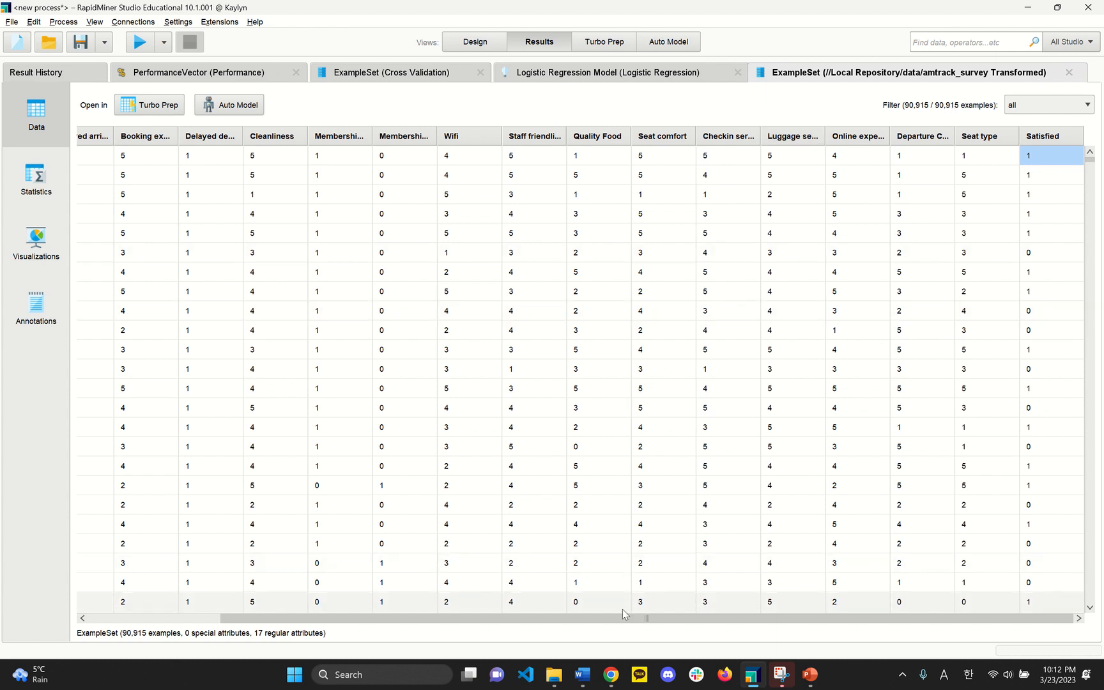
left_click_drag(625, 615, 434, 599)
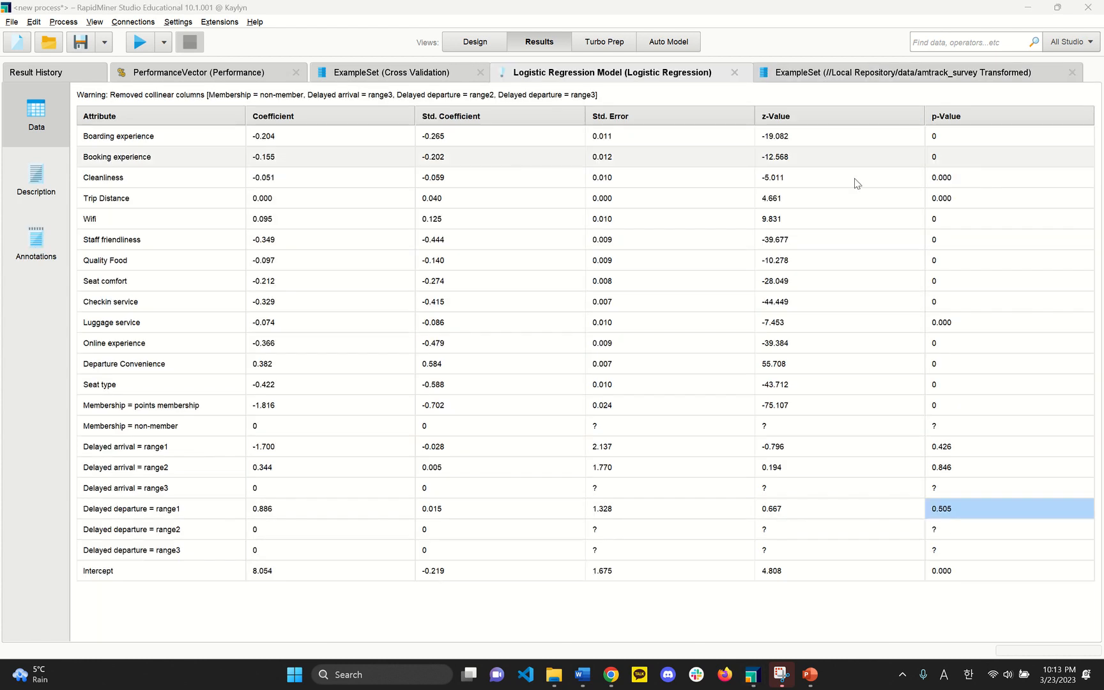
left_click(763, 97)
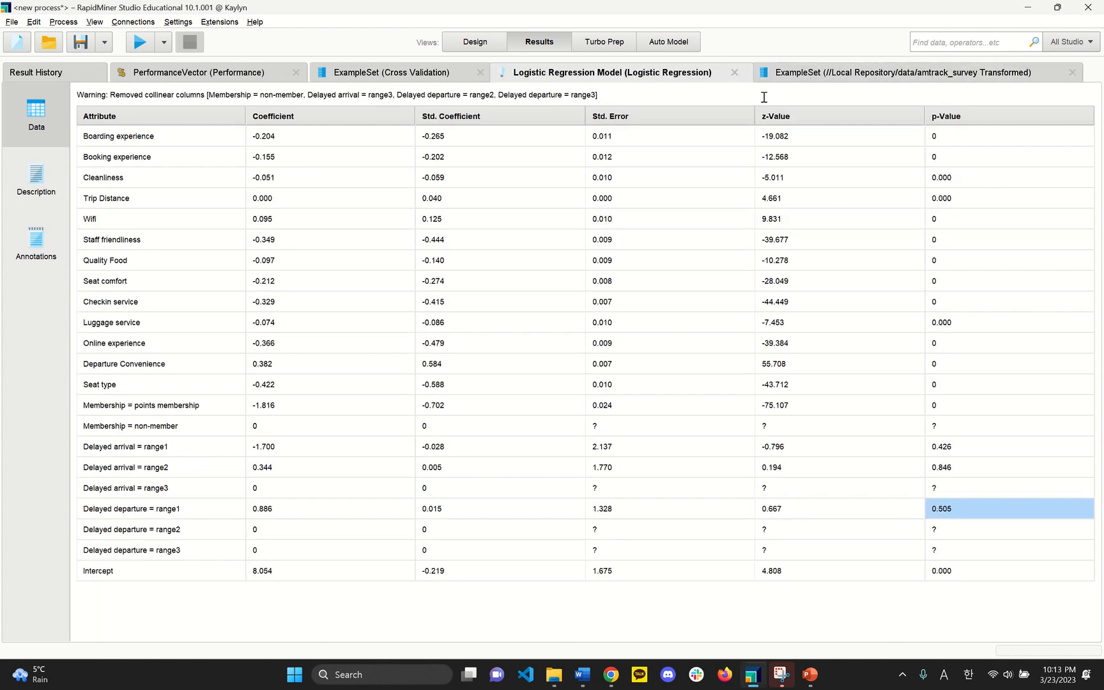
left_click(950, 449)
left_click(956, 474)
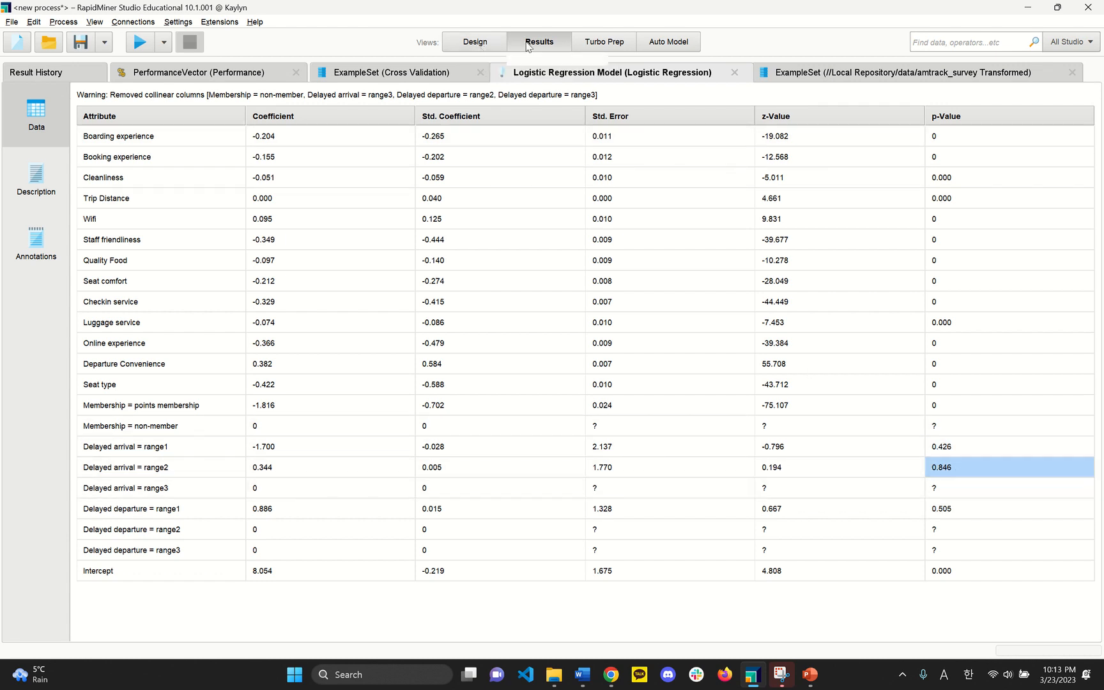
left_click(610, 42)
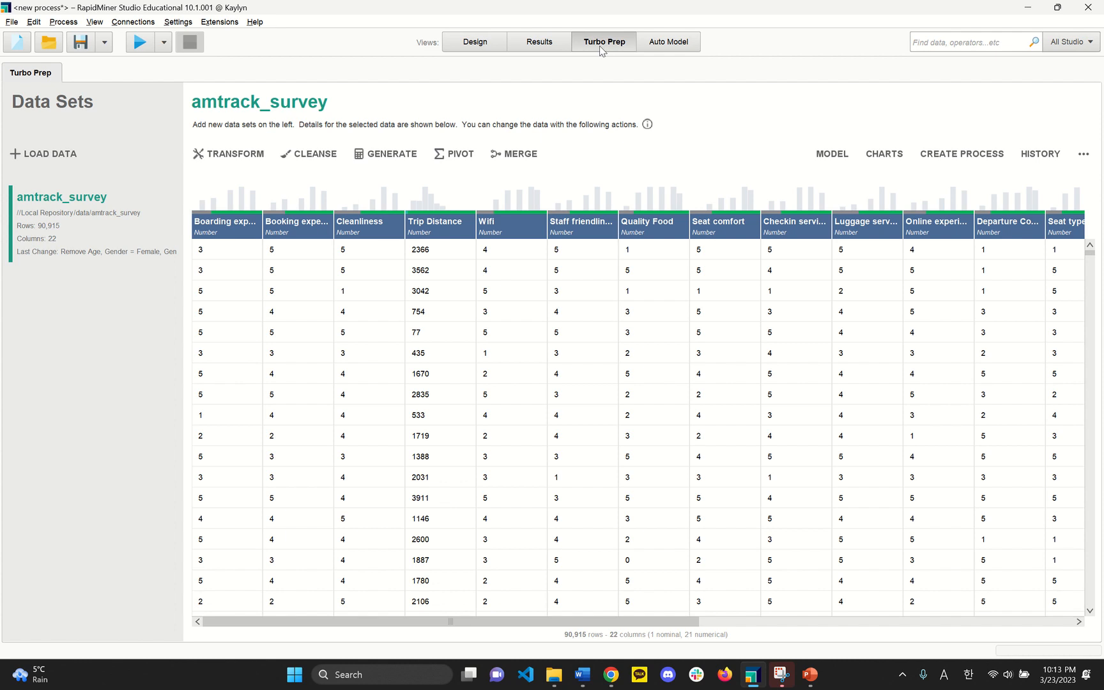
left_click(475, 42)
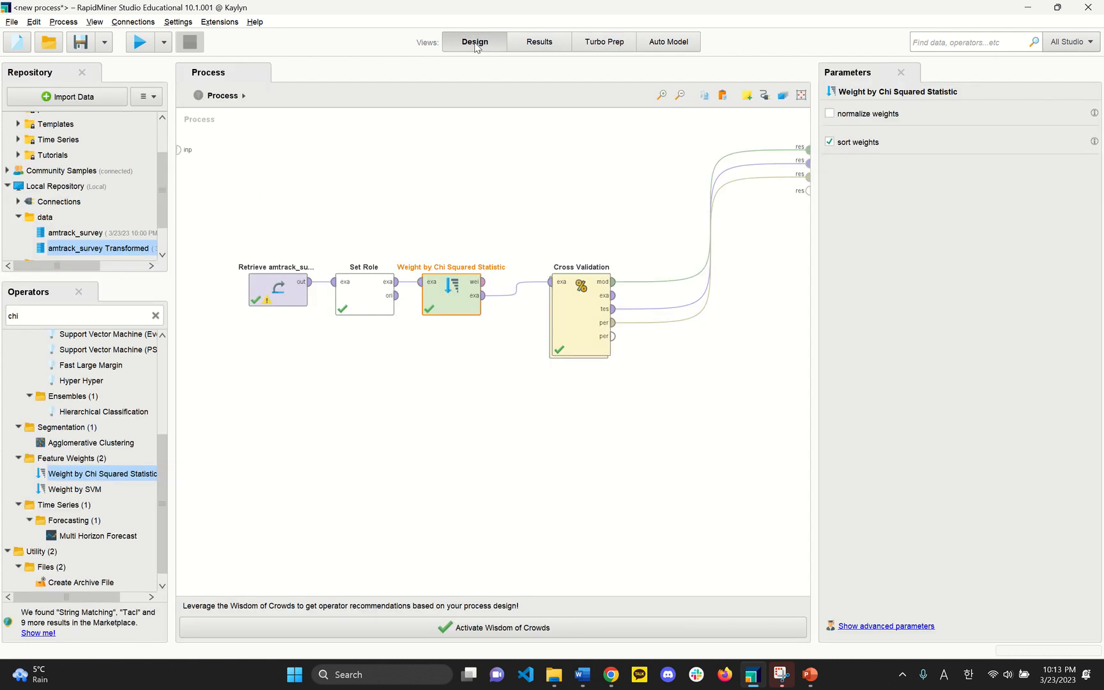
Find the Select Attributes operator and insert it between Weight by Chi Squared Statistic and Cross Validation.
double_click(44, 313)
type("set")
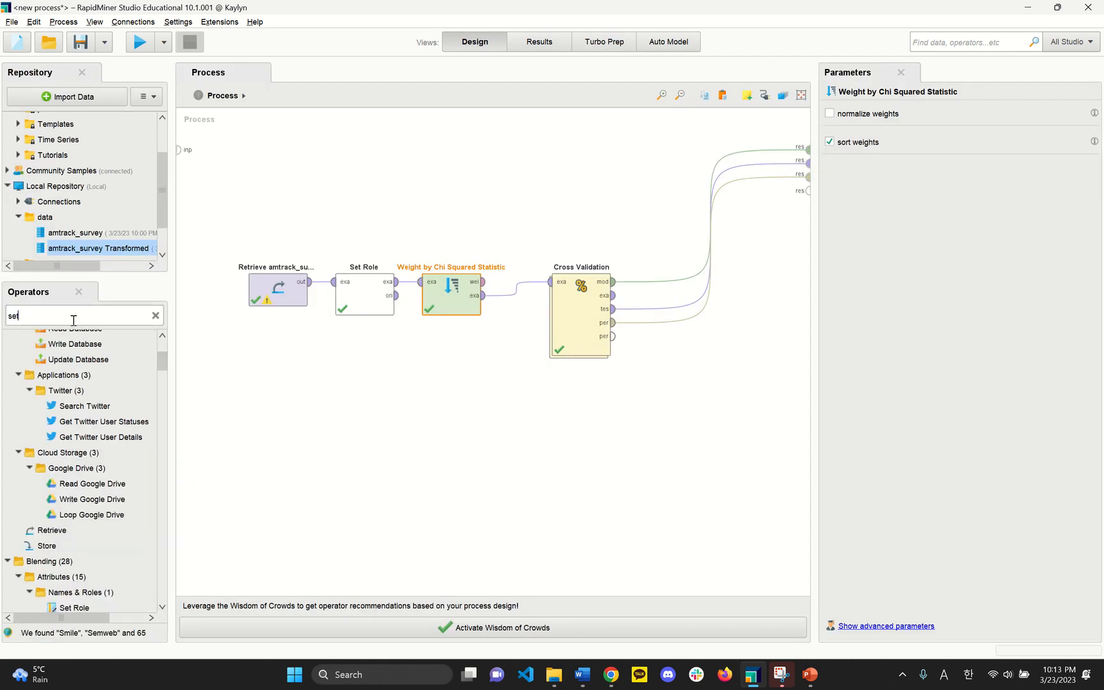
left_click_drag(114, 436, 115, 435)
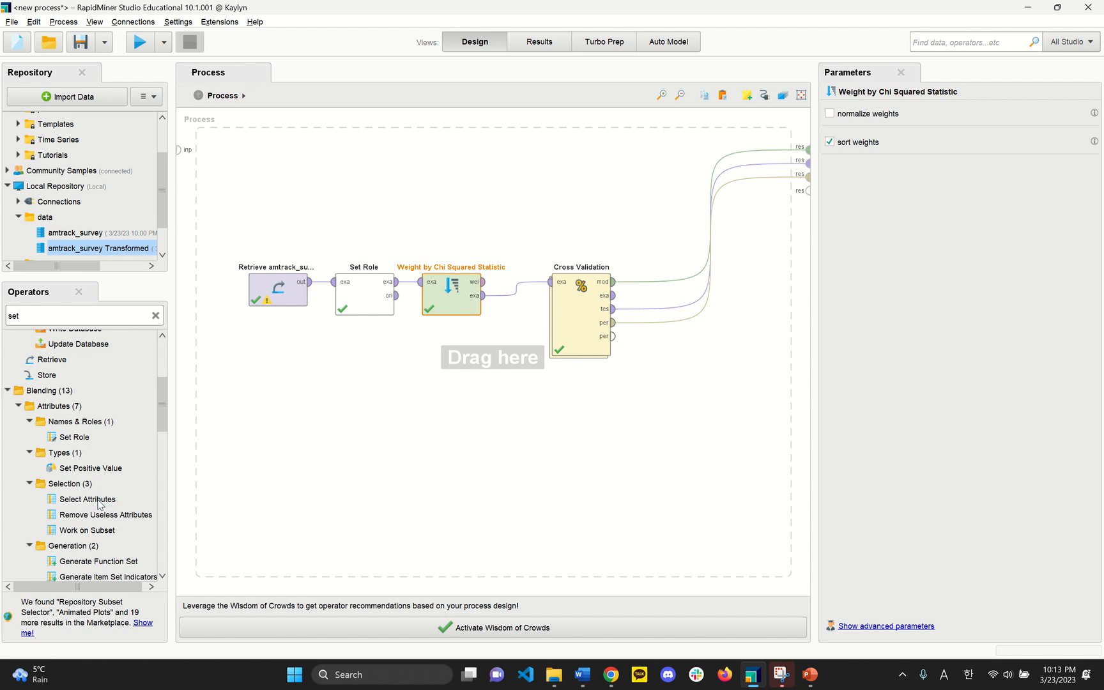
left_click_drag(103, 501, 515, 298)
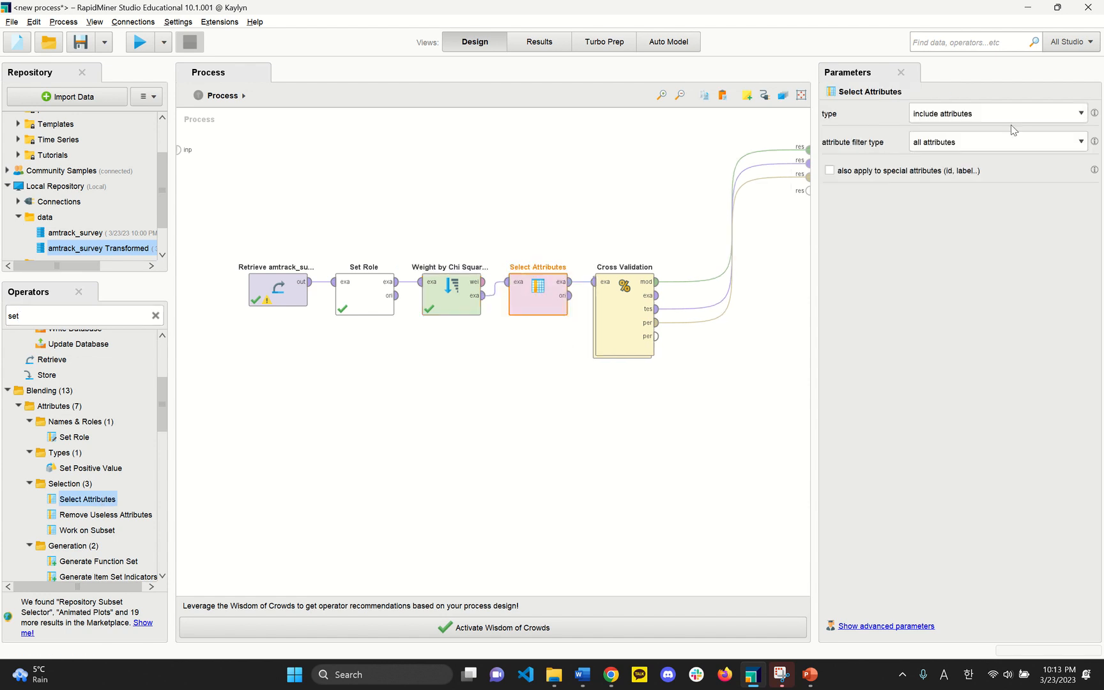
Filter Select Attributes to a subset that includes every attribute except the three Delayed arrival and three Delayed departure ranges.
left_click(945, 145)
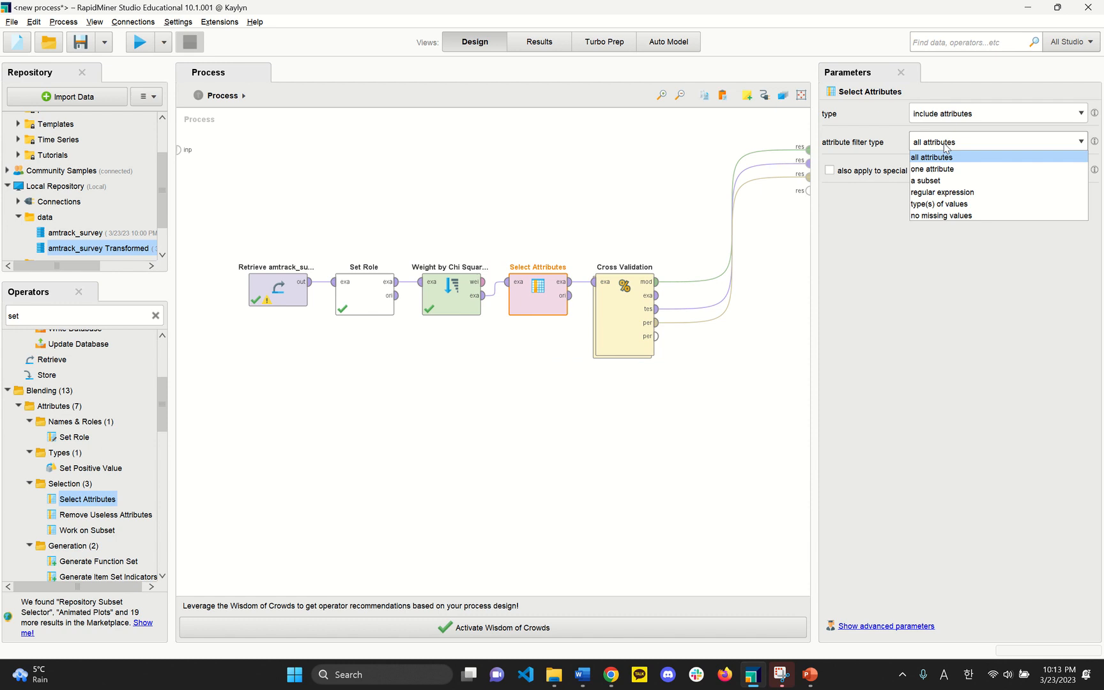
left_click(944, 181)
left_click(994, 182)
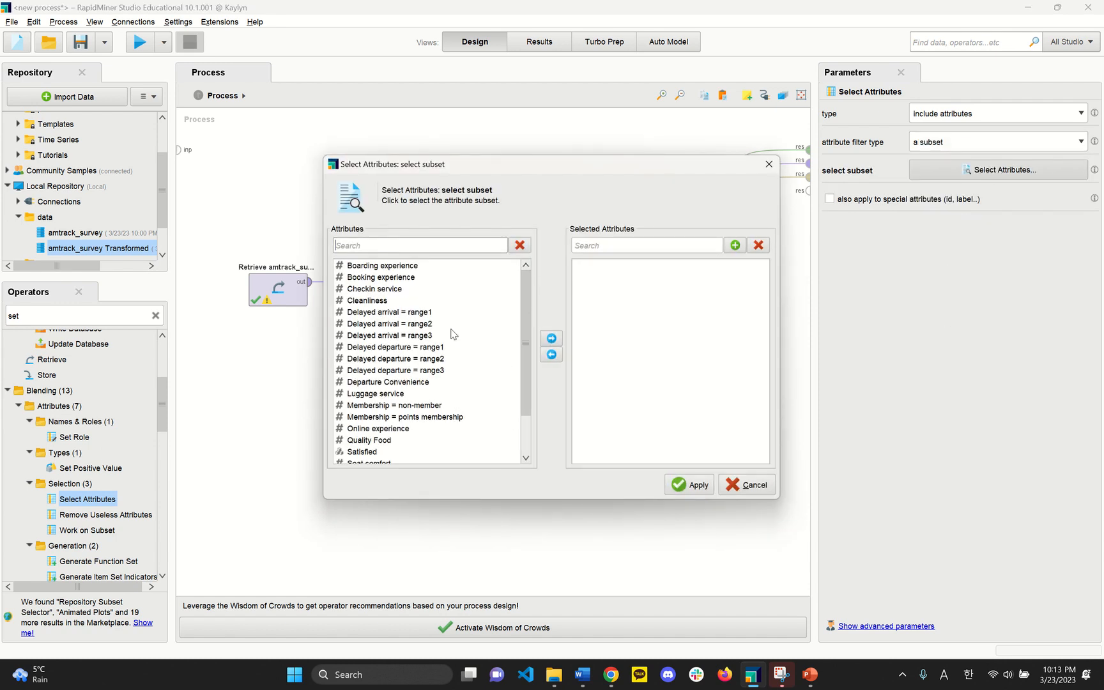
left_click(444, 335)
key("ctrl+a")
left_click(543, 341)
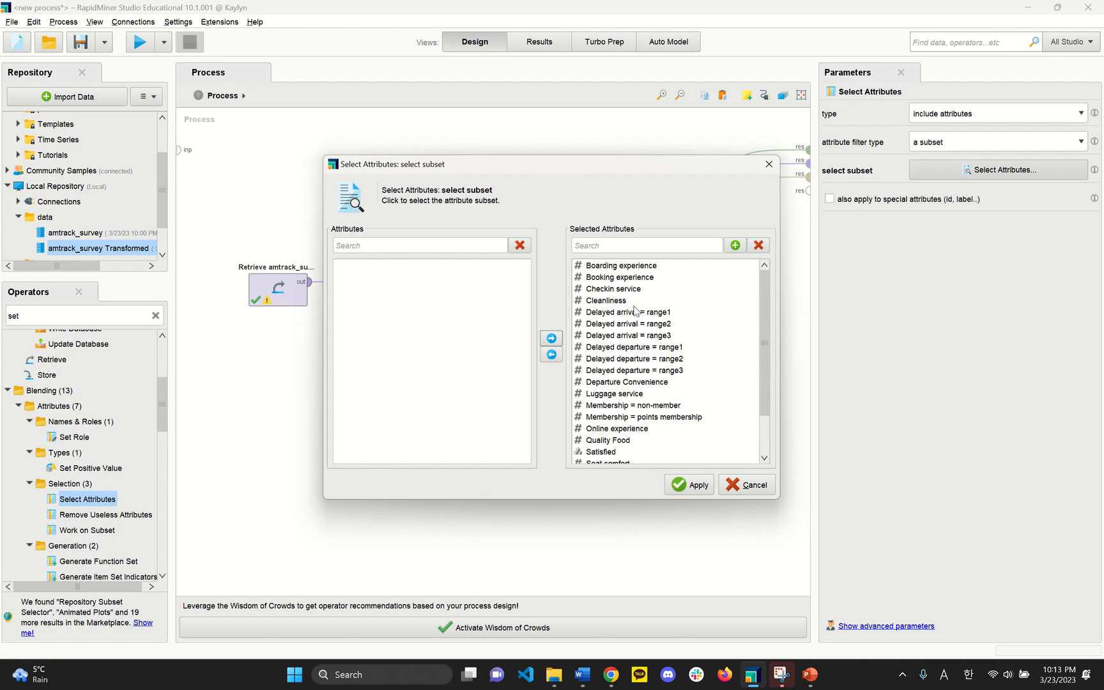
left_click_drag(635, 313, 620, 374)
left_click(551, 354)
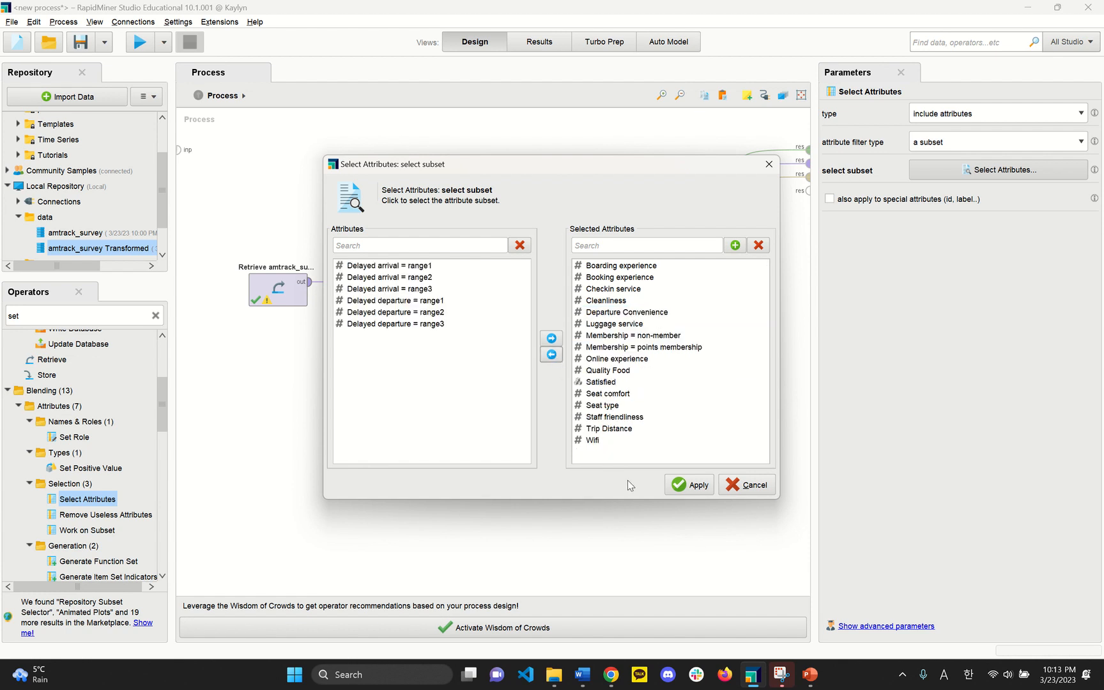
left_click(689, 485)
Run the process with the reduced attribute set and check the accuracy in the performance results.
left_click(139, 42)
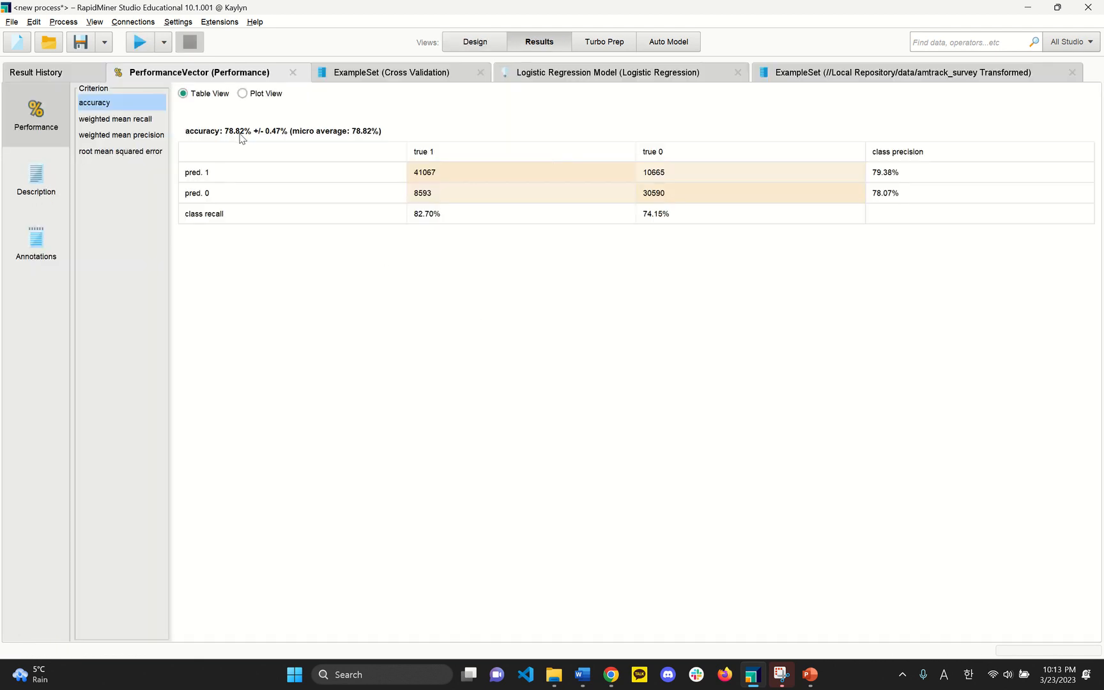
double_click(241, 134)
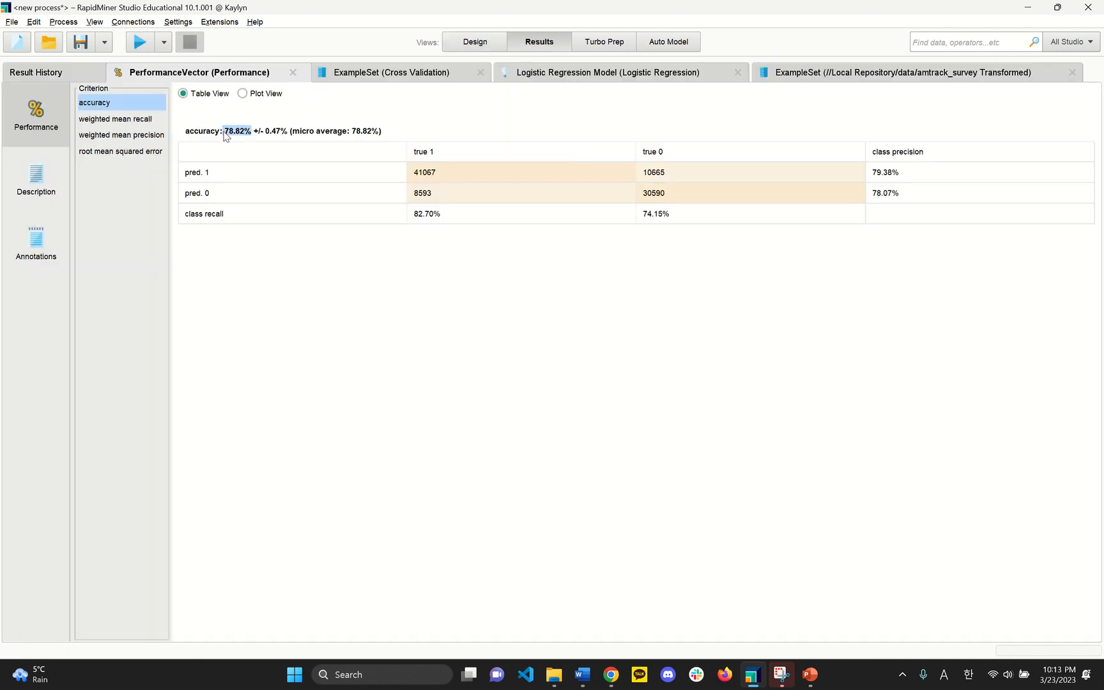